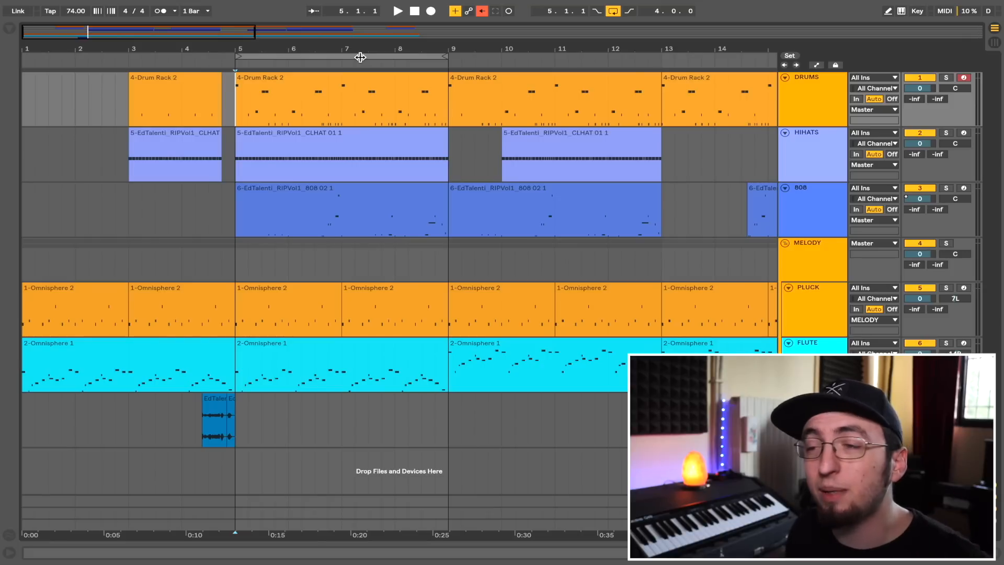
# - Select the four-bar loop from bar 5 to 9, solo the DRUMS track and start playback
pyautogui.click(360, 57)
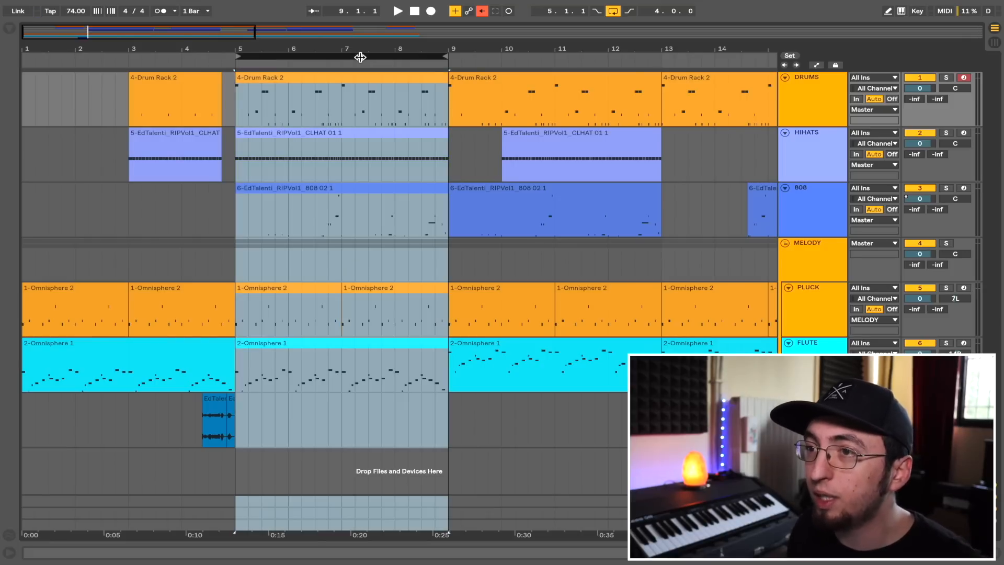
pyautogui.click(947, 78)
pyautogui.click(829, 107)
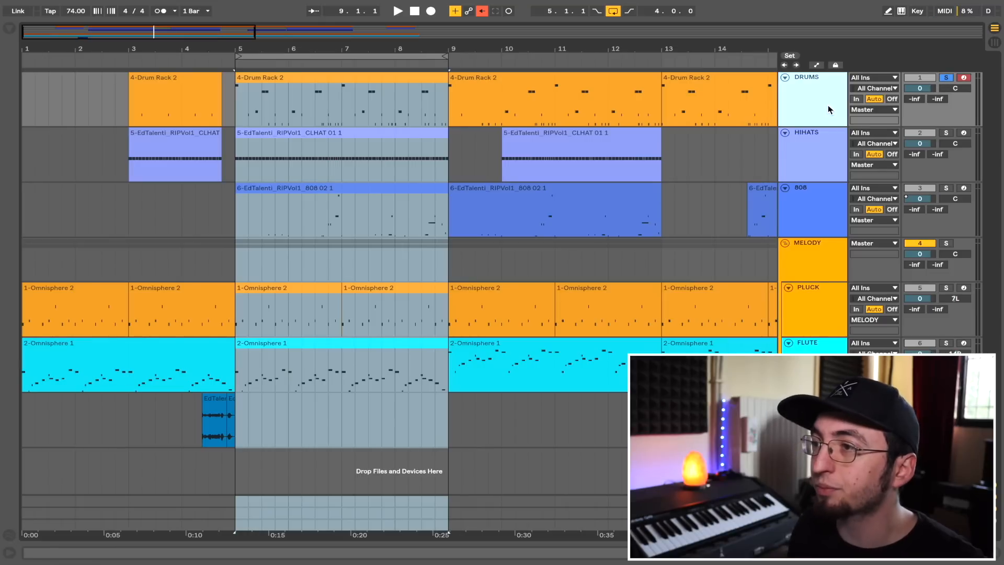
pyautogui.press('space')
# - Show the DRUMS device chain and remove the EQ Eight that sits after Utility
pyautogui.hotkey('shift', 'Tab')
pyautogui.hscroll(6, 669, 474)
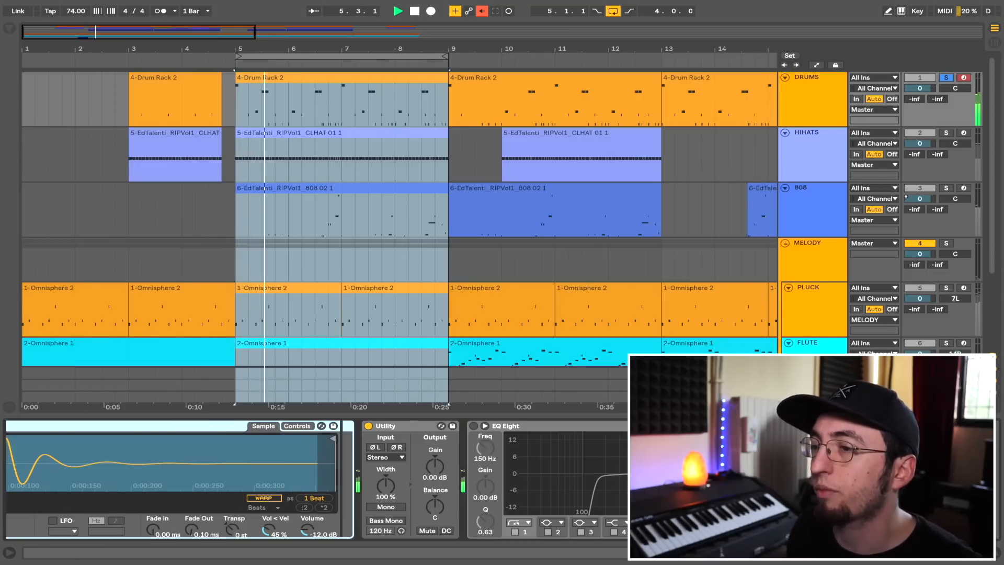
pyautogui.click(658, 425)
pyautogui.press('Delete')
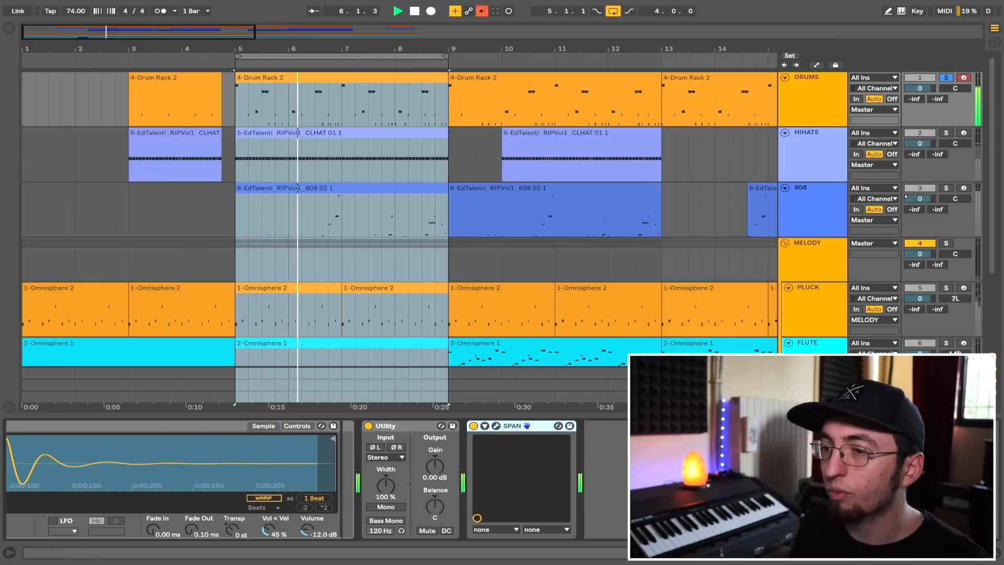
# - Set the Utility gain on DRUMS to -13 dB while monitoring the output level in SPAN
pyautogui.click(496, 426)
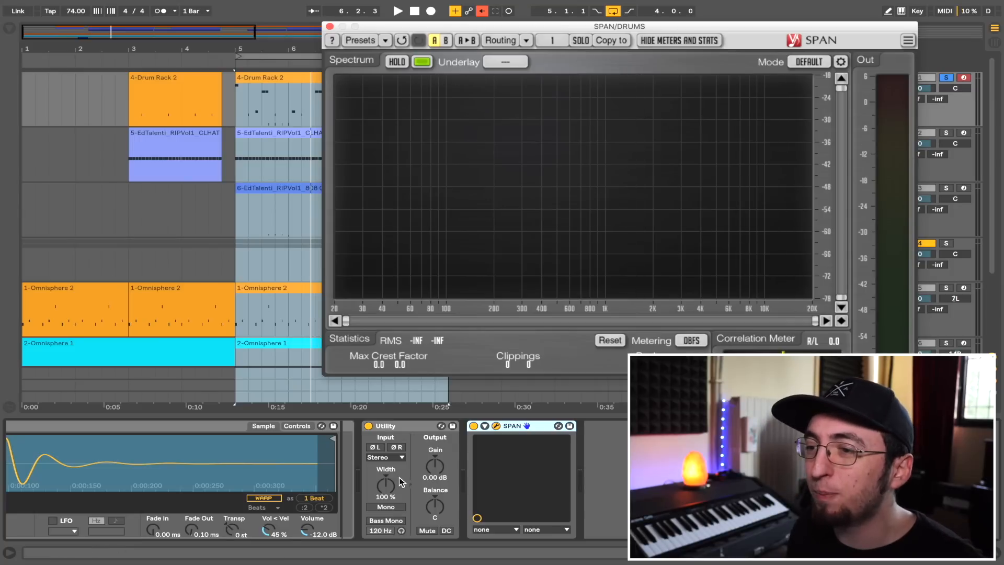
pyautogui.click(430, 467)
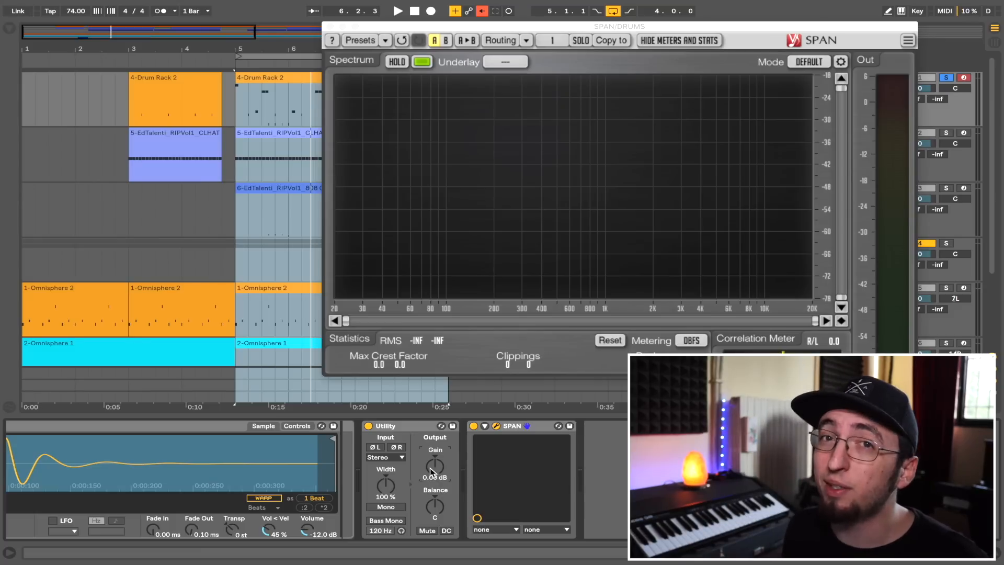
pyautogui.press('space')
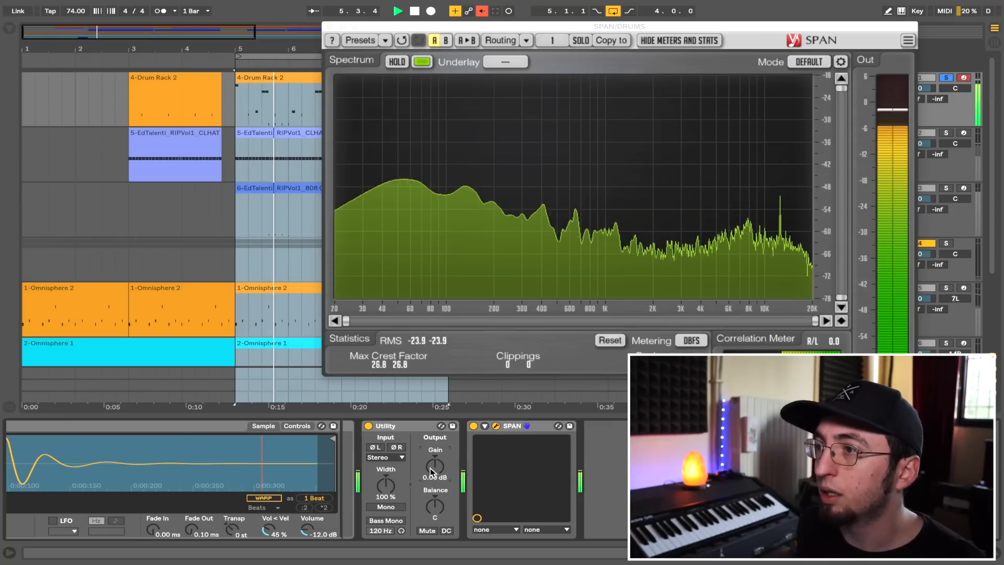
pyautogui.moveTo(430, 468)
pyautogui.mouseDown()
pyautogui.moveTo(430, 499)
pyautogui.moveTo(430, 473)
pyautogui.moveTo(430, 483)
pyautogui.mouseUp()
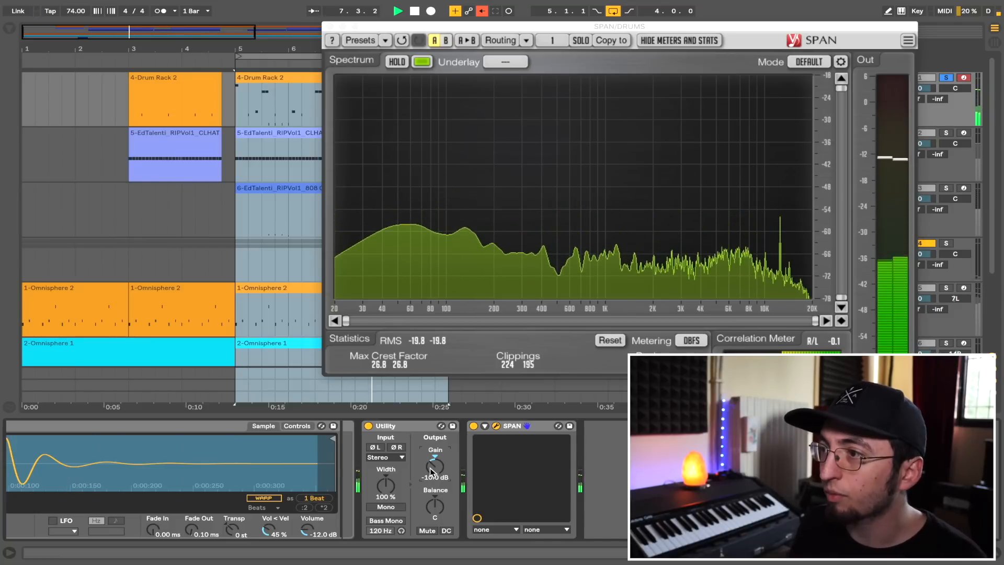
pyautogui.moveTo(430, 470); pyautogui.dragTo(430, 472)
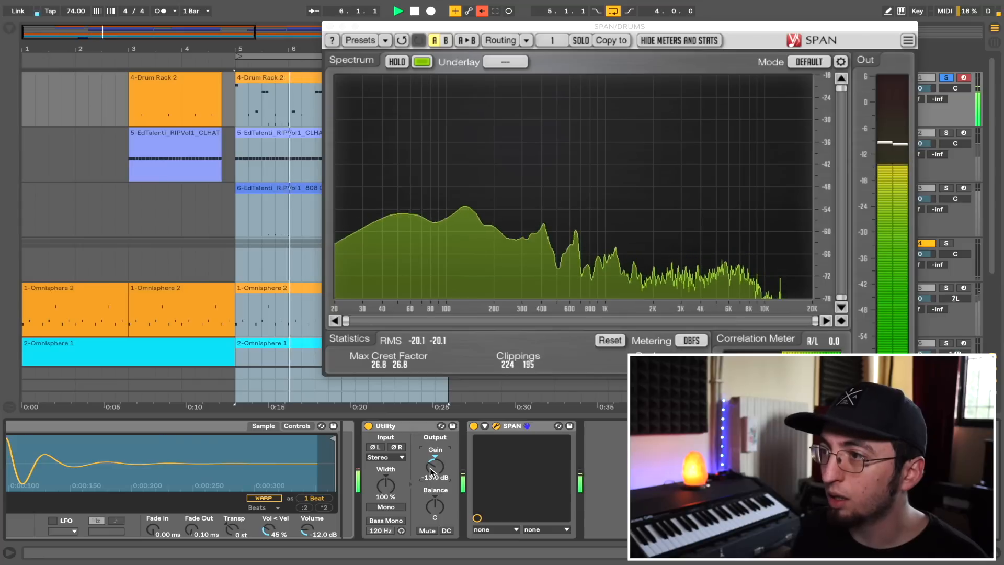
pyautogui.press('space')
pyautogui.click(330, 27)
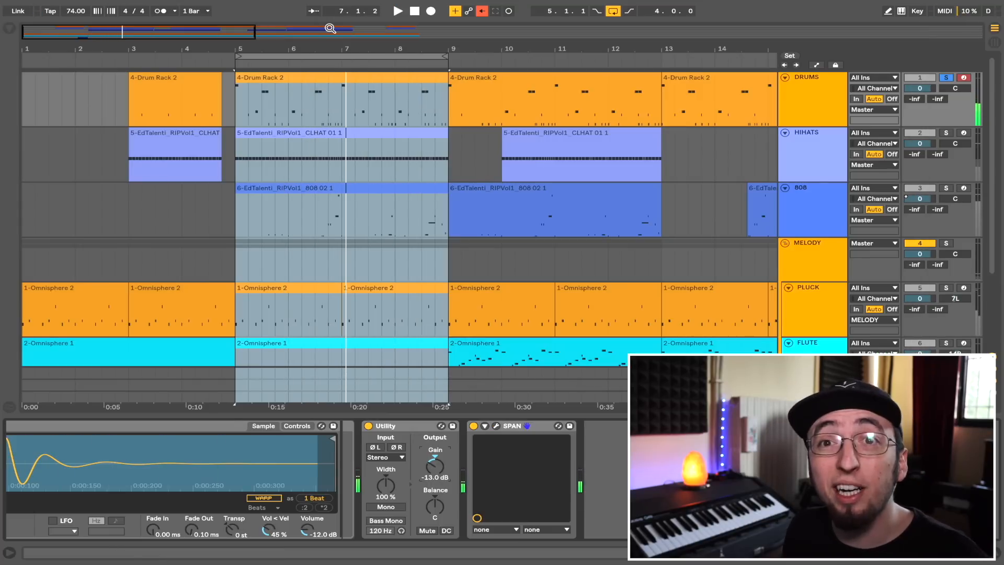
# - Add the H-Comp (s) compressor from the ESSENTIAL FX collection between Utility and SPAN on DRUMS
pyautogui.press('super+alt+b')
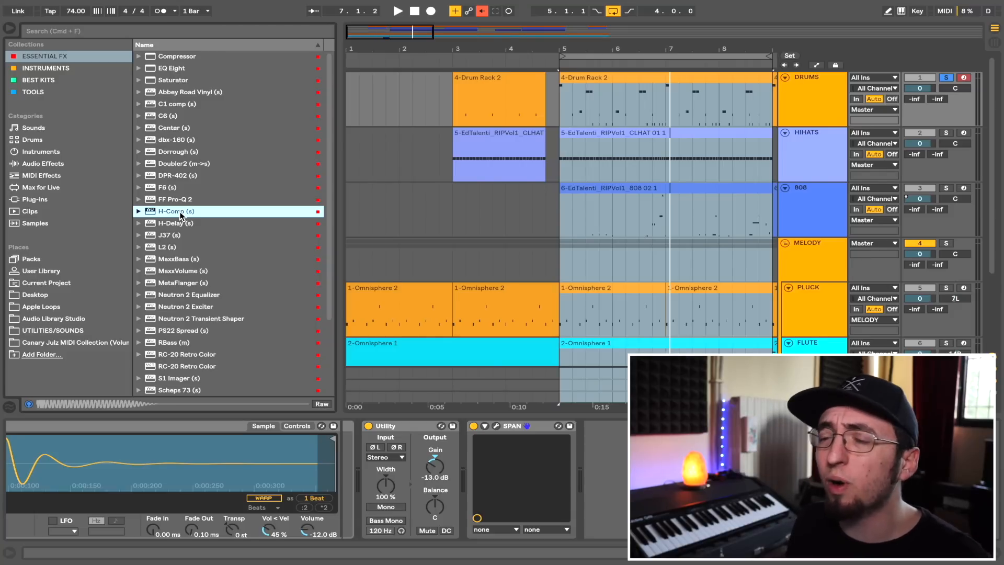
pyautogui.moveTo(411, 388); pyautogui.dragTo(450, 460)
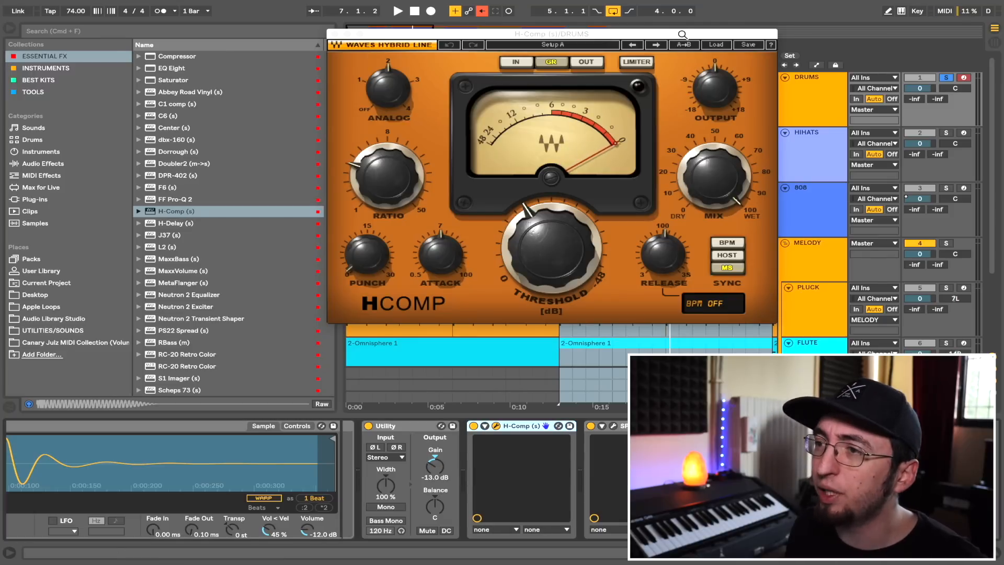
pyautogui.moveTo(578, 42); pyautogui.dragTo(385, 58)
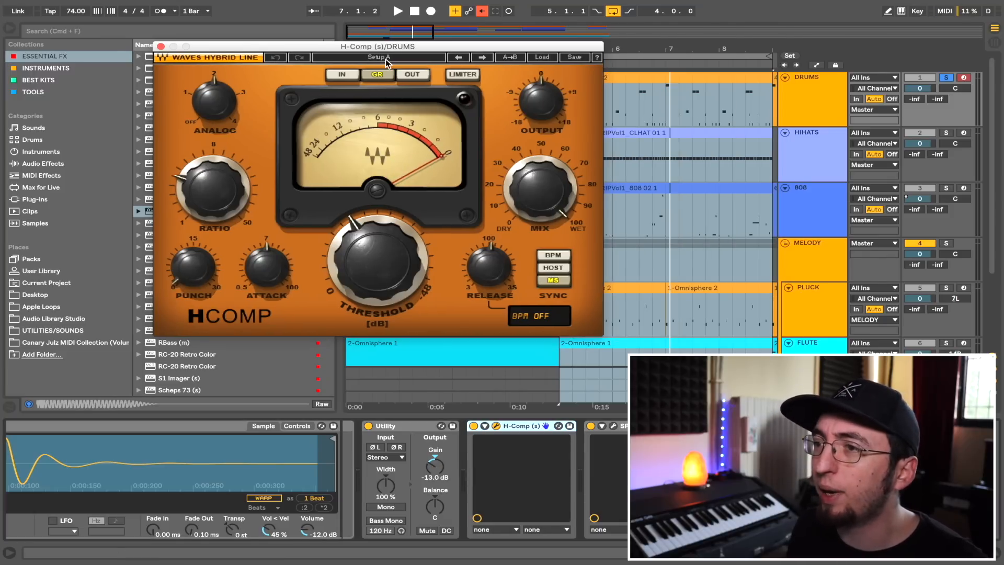
# - Load the Drums Kid preset in H-Comp, turn its Analog setting off and audition the drums
pyautogui.click(542, 57)
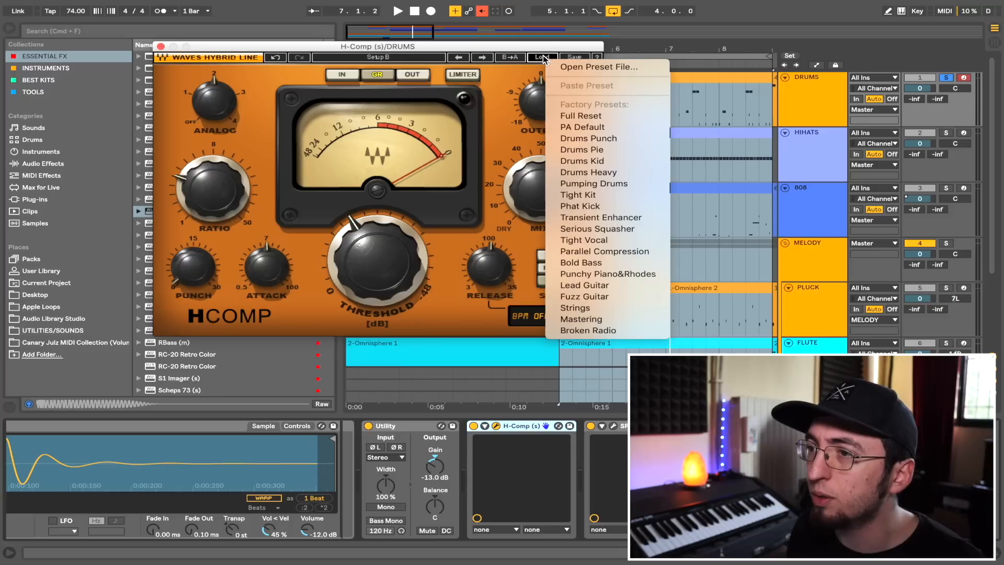
pyautogui.click(605, 161)
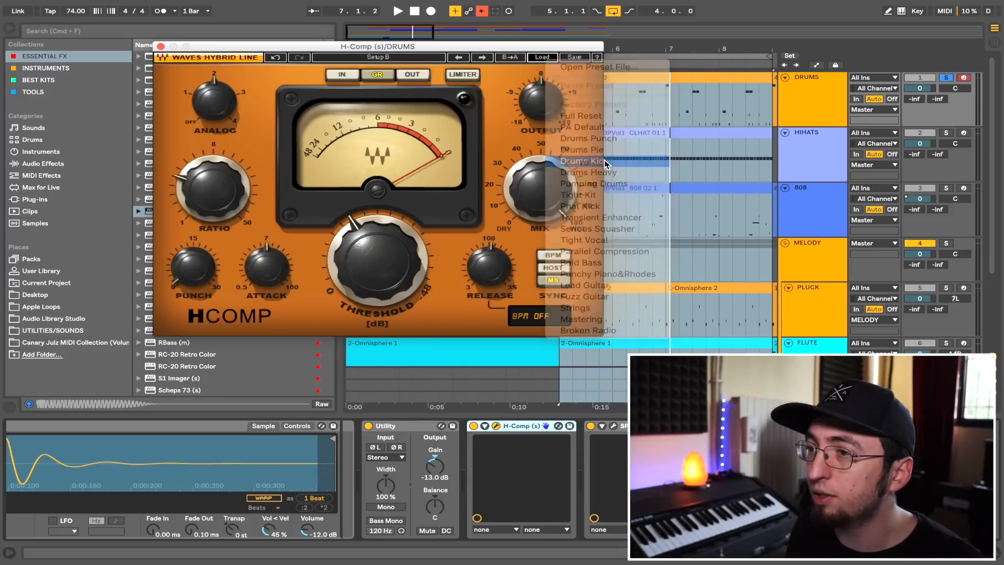
pyautogui.press('space')
pyautogui.moveTo(214, 102); pyautogui.dragTo(215, 99)
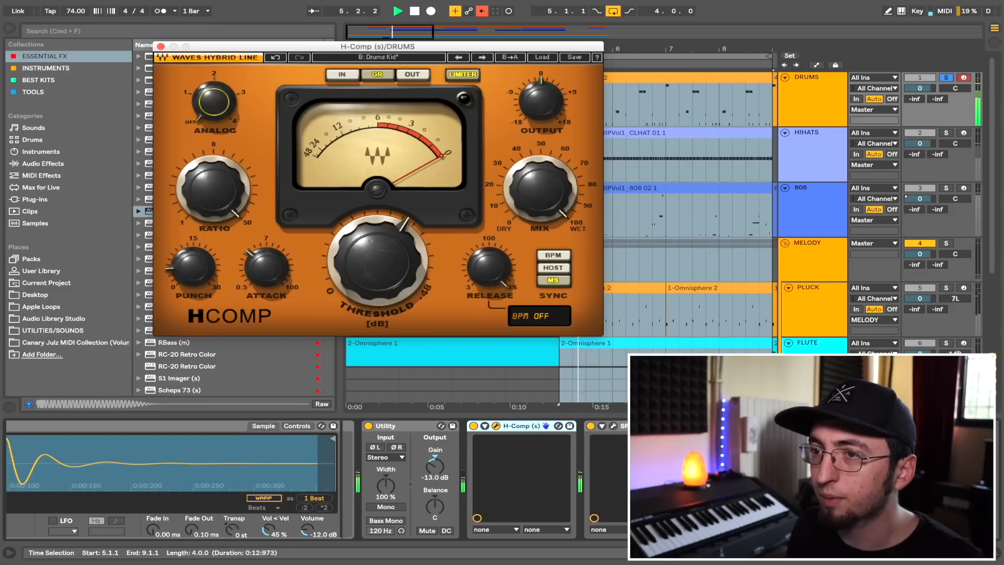
pyautogui.moveTo(394, 47); pyautogui.dragTo(260, 34)
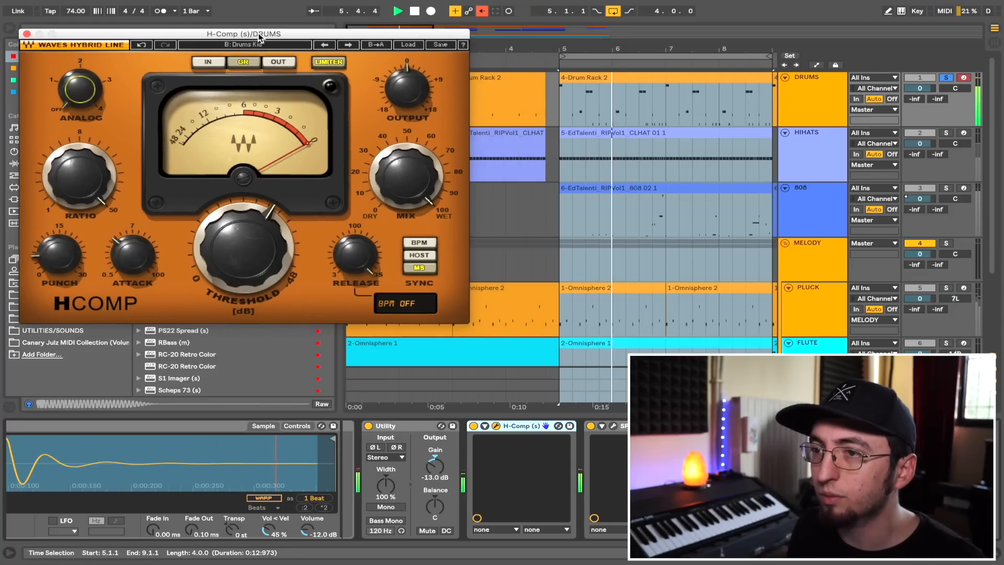
pyautogui.press('space')
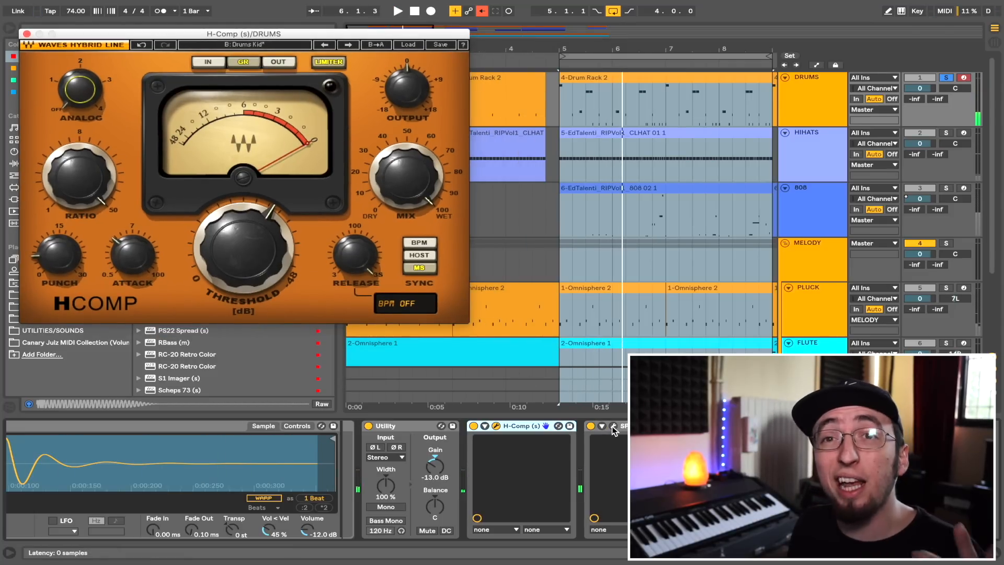
# - Lower the H-Comp output to about -9 while monitoring the level in SPAN, and close both plug-in windows
pyautogui.click(614, 426)
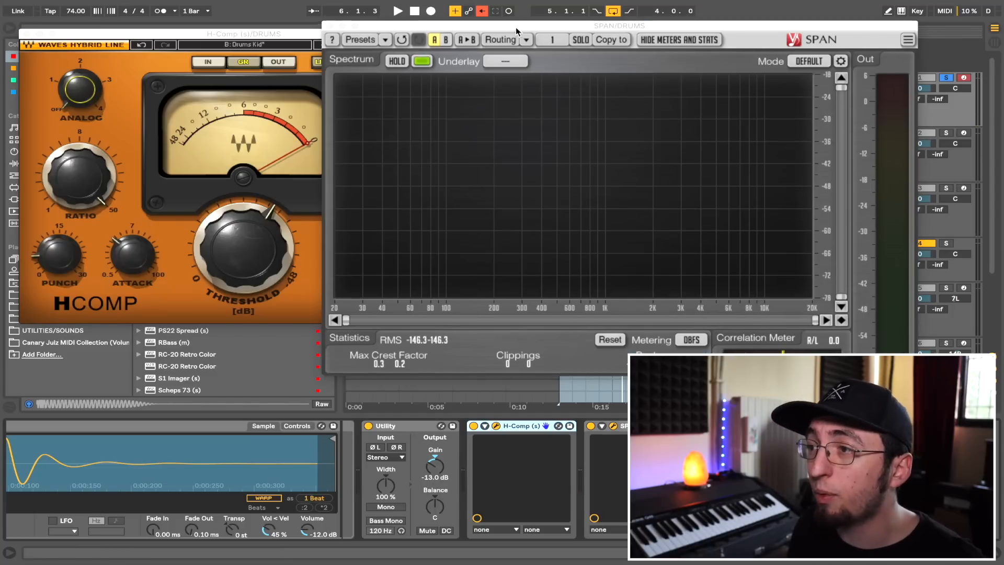
pyautogui.moveTo(333, 34); pyautogui.dragTo(315, 37)
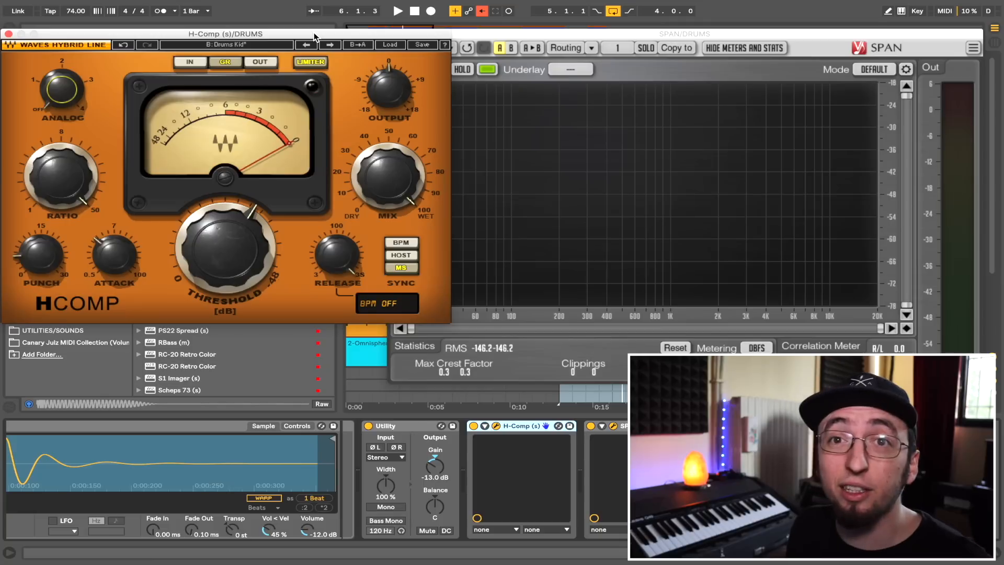
pyautogui.press('space')
pyautogui.moveTo(391, 79); pyautogui.dragTo(391, 88)
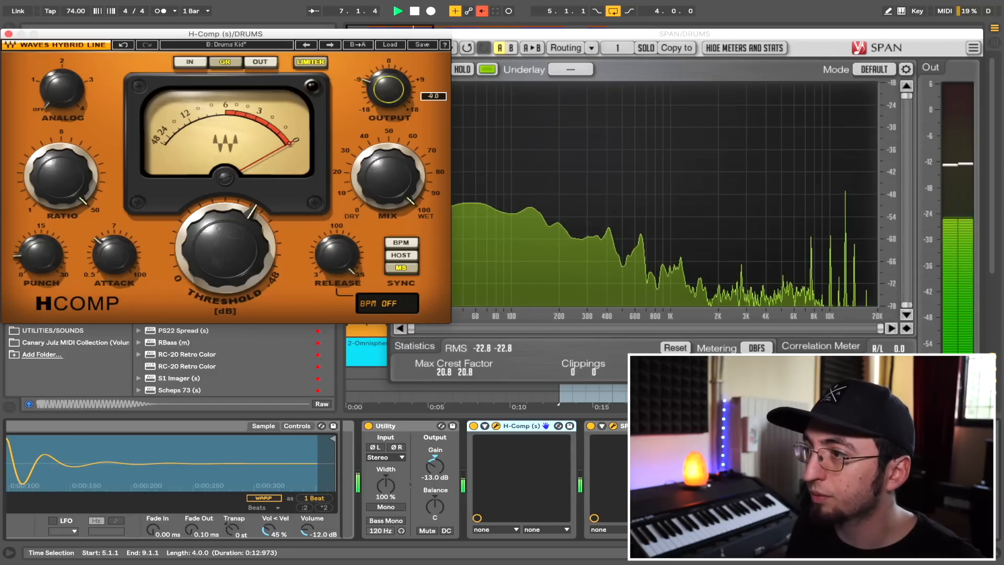
pyautogui.moveTo(390, 89); pyautogui.dragTo(391, 87)
pyautogui.press('space')
pyautogui.click(8, 34)
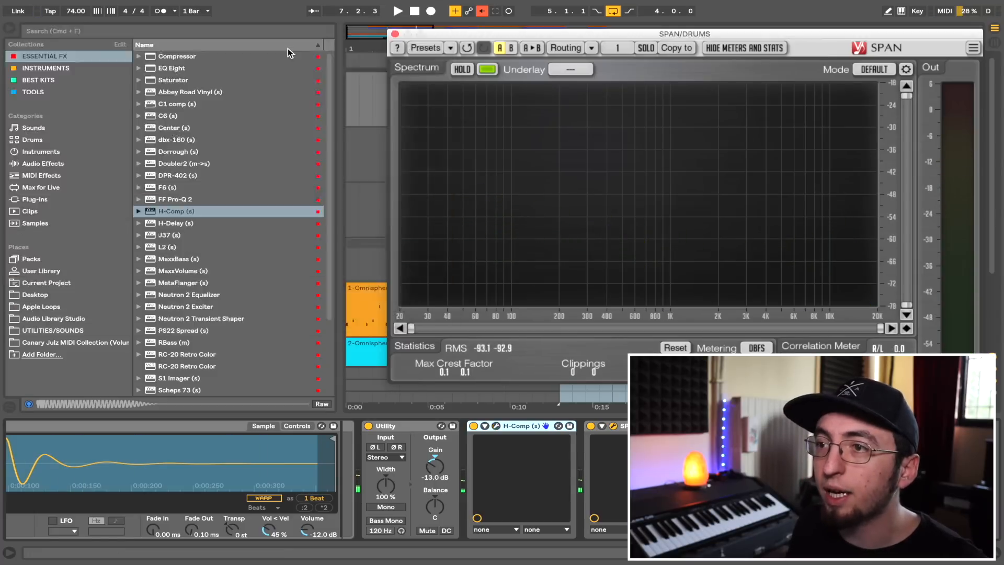
pyautogui.click(395, 34)
# - Solo the HIHATS track together with DRUMS and lower the HIHATS volume to -16 dB during playback
pyautogui.click(820, 109)
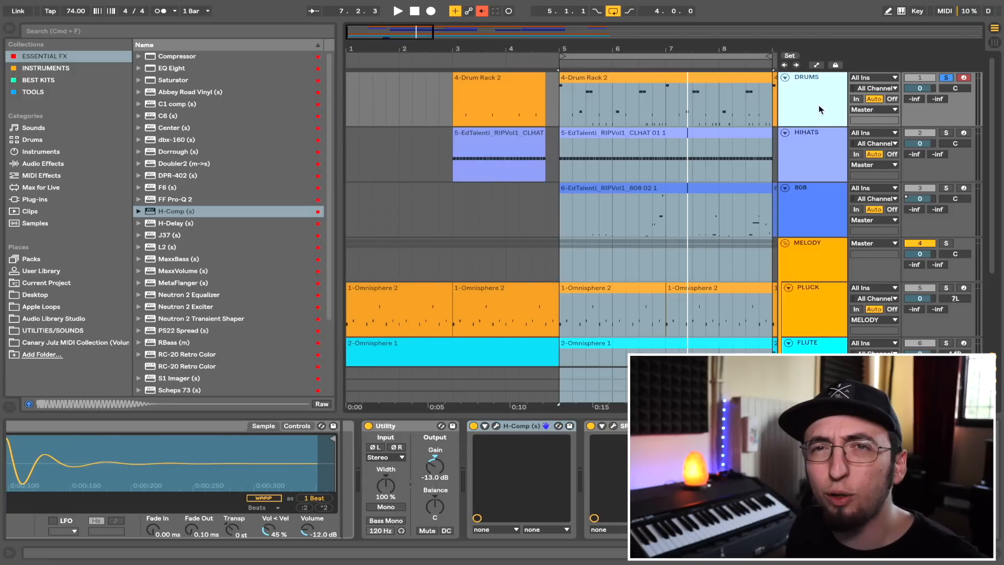
pyautogui.click(946, 132)
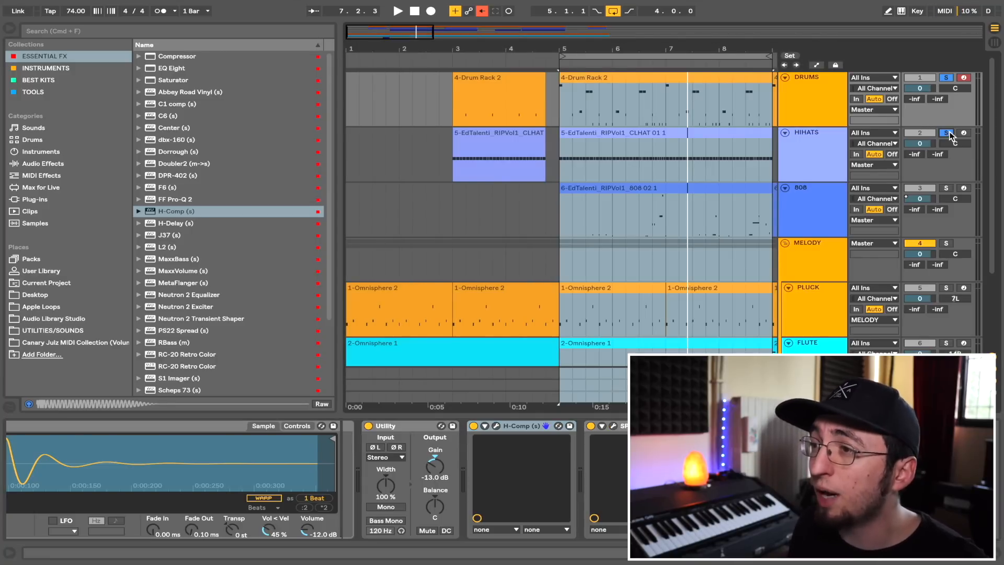
pyautogui.click(798, 142)
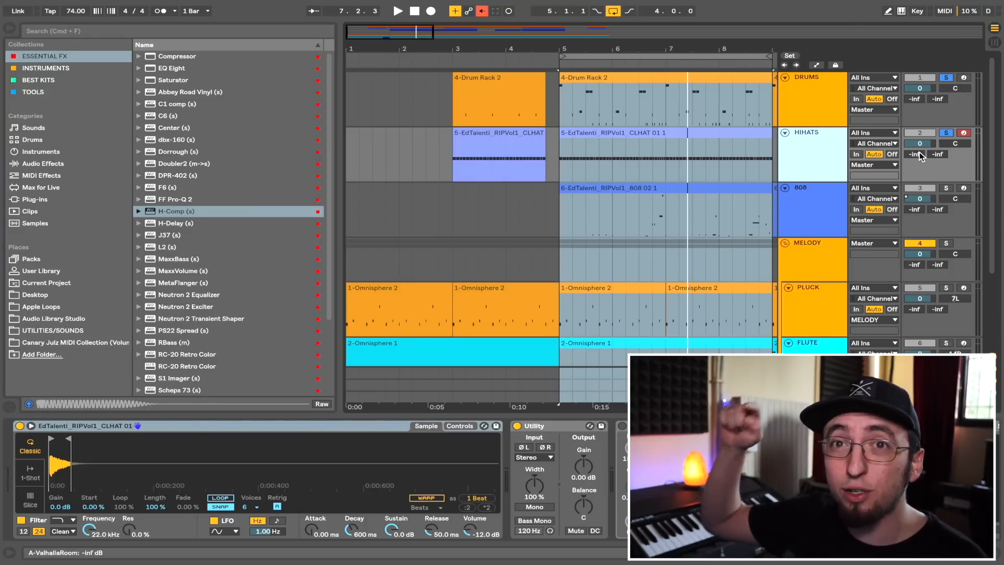
pyautogui.press('space')
pyautogui.moveTo(920, 143); pyautogui.dragTo(924, 156)
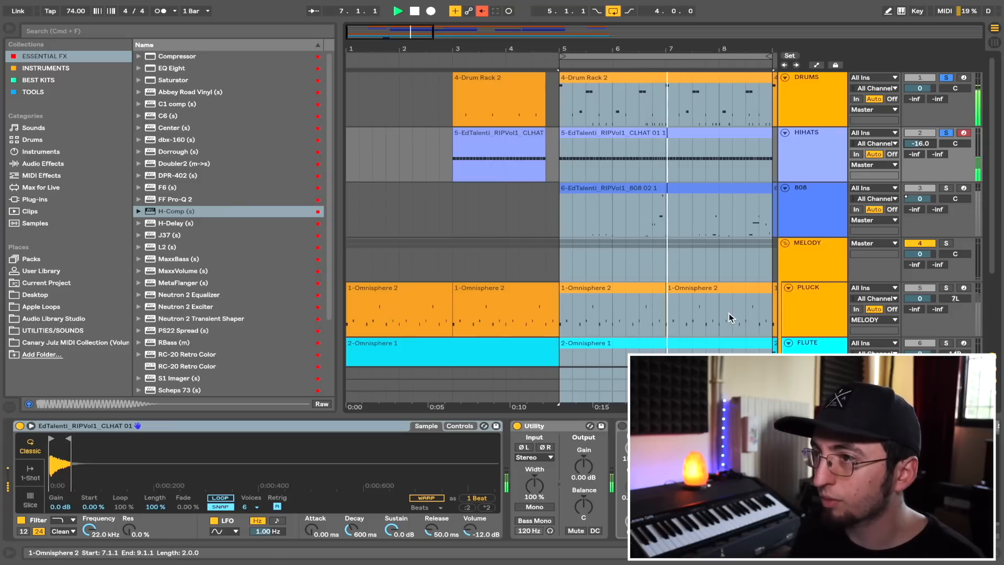
pyautogui.press('space')
# - Turn on EQ Eight on HIHATS and raise the cutoff frequency of its low-cut band while listening
pyautogui.hscroll(5, 496, 451)
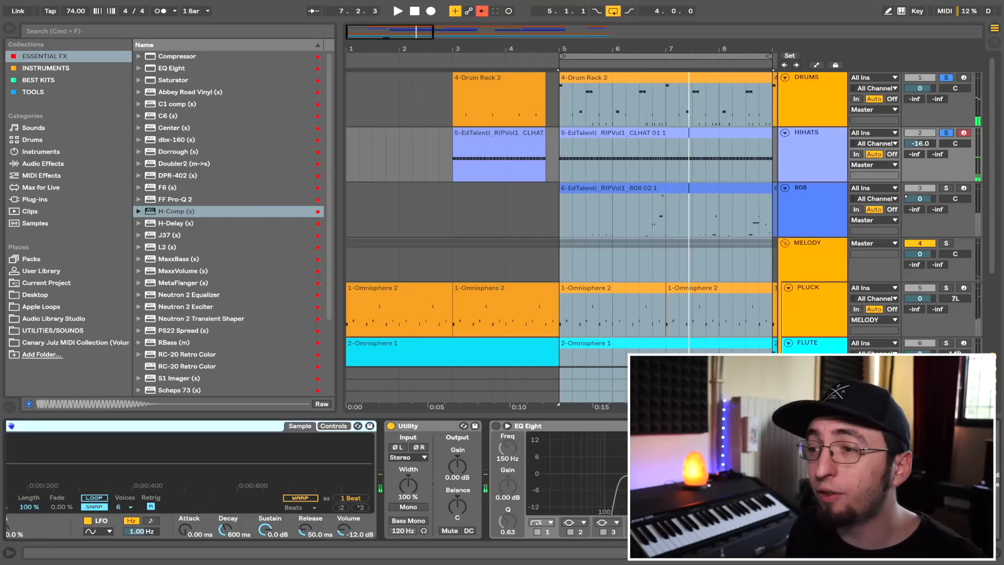
pyautogui.click(475, 426)
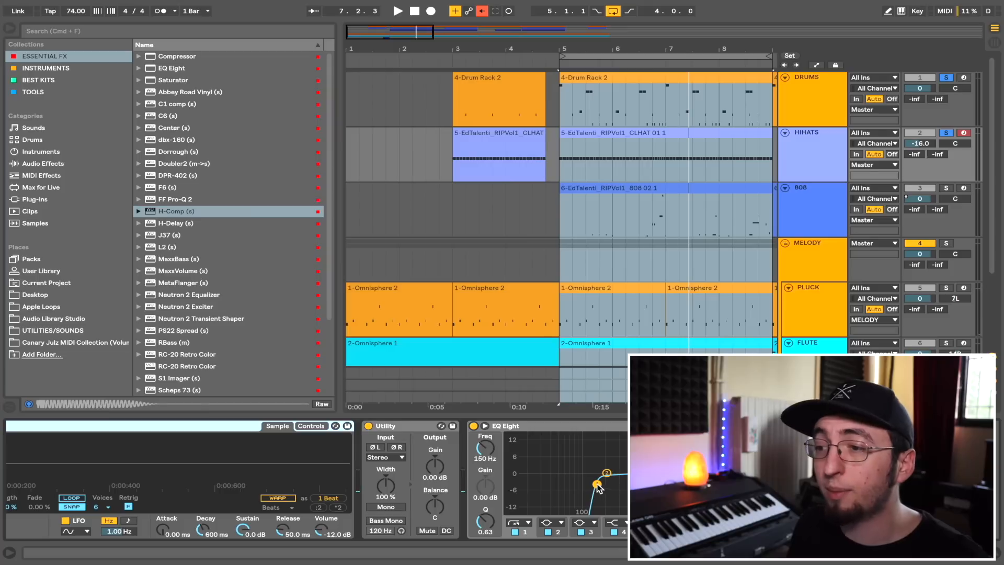
pyautogui.click(598, 484)
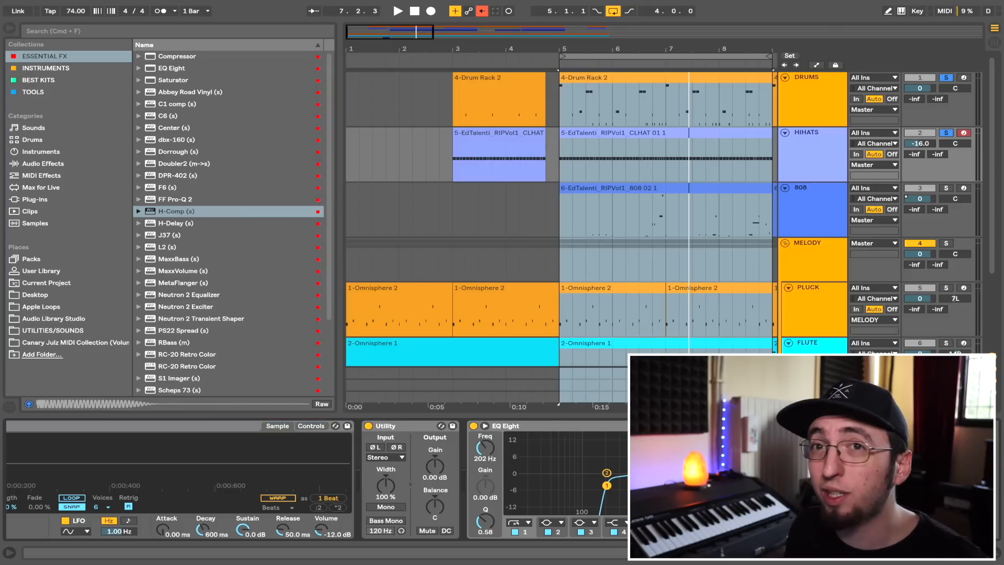
pyautogui.press('space')
pyautogui.moveTo(607, 485); pyautogui.dragTo(669, 501)
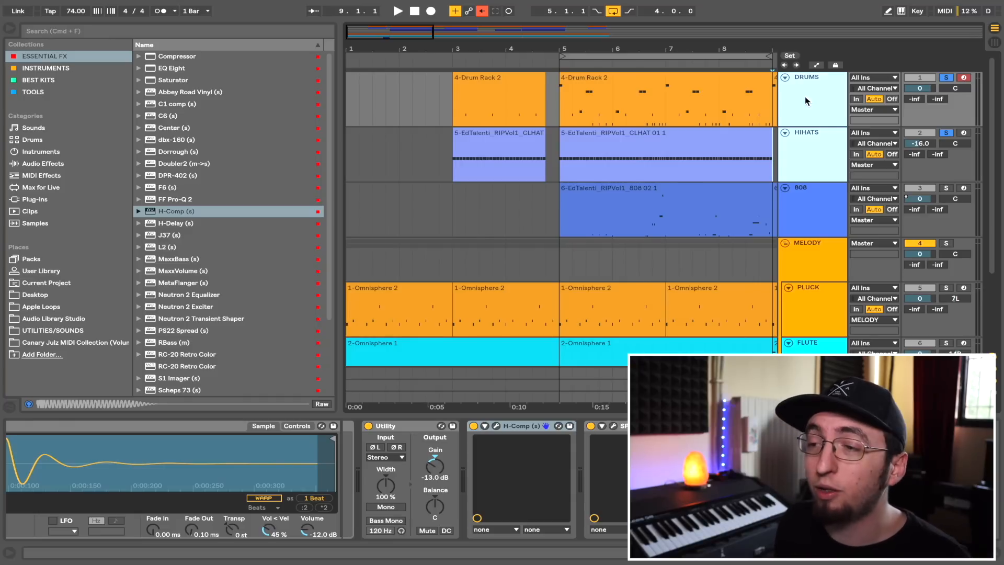
# - Group the DRUMS and HIHATS tracks and select the loop range from bar 5 to 9
pyautogui.press('super+g')
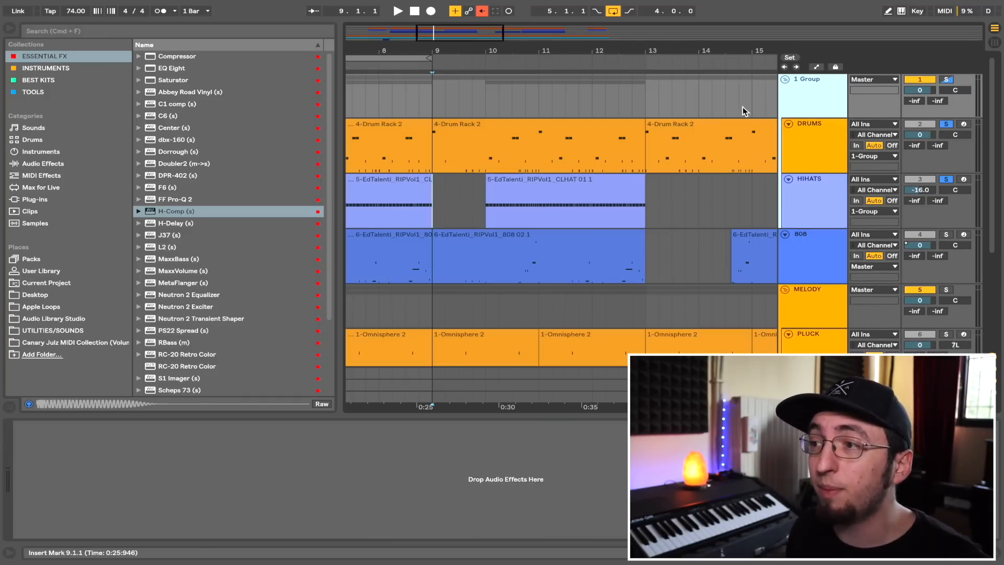
pyautogui.hscroll(-4, 447, 89)
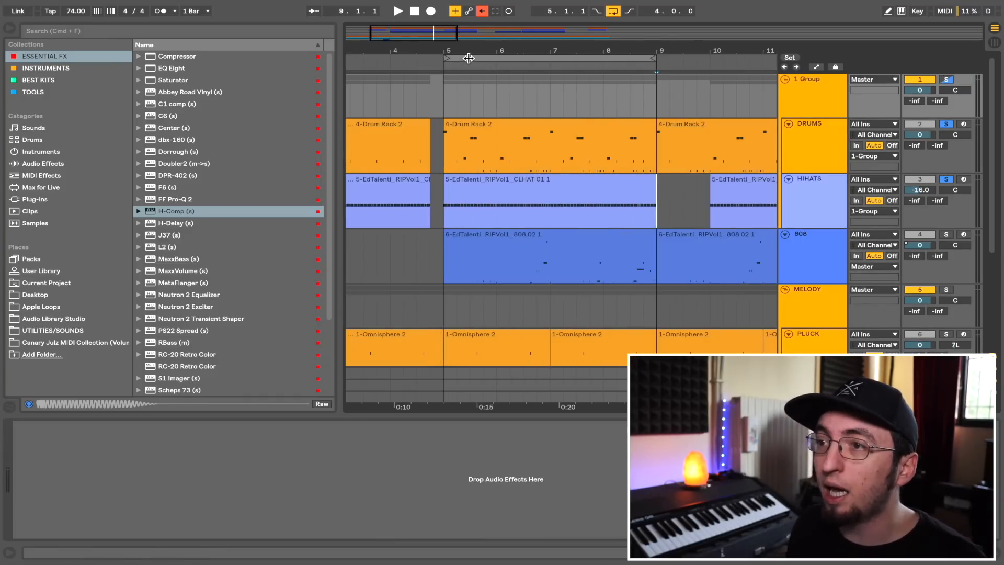
pyautogui.click(468, 58)
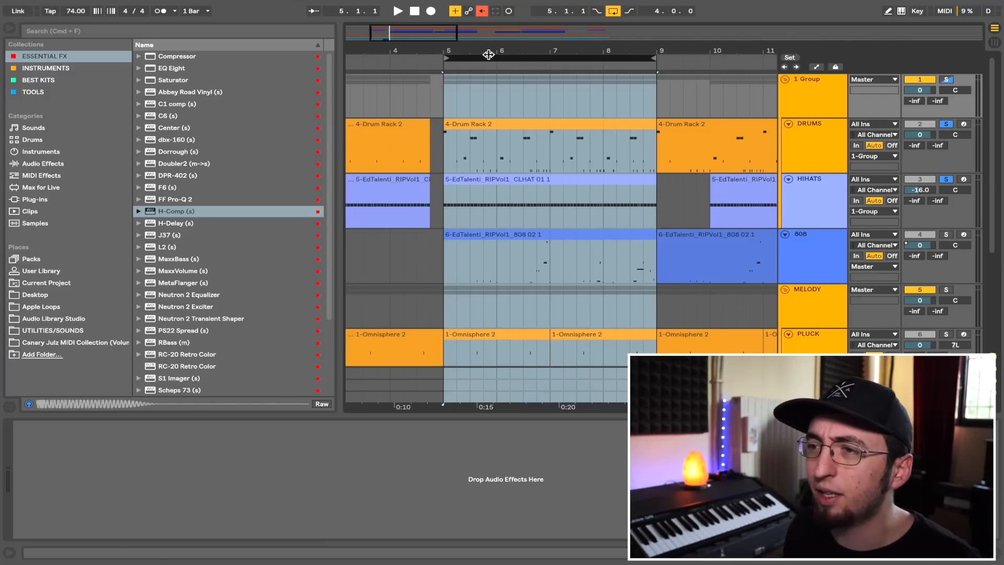
# - Add SPAN from the TOOLS collection to the drum group and play the loop to check the group's level
pyautogui.click(813, 100)
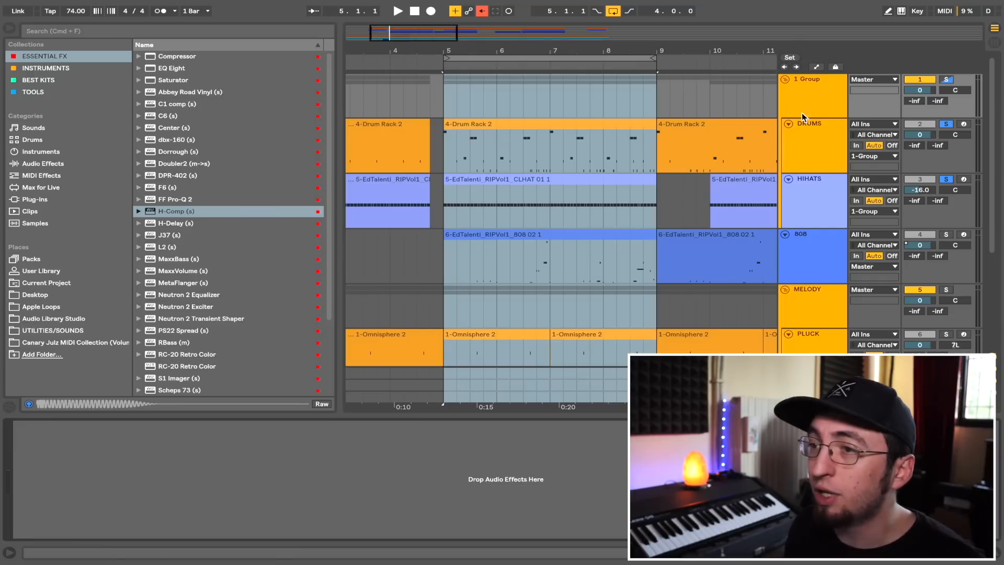
pyautogui.click(34, 92)
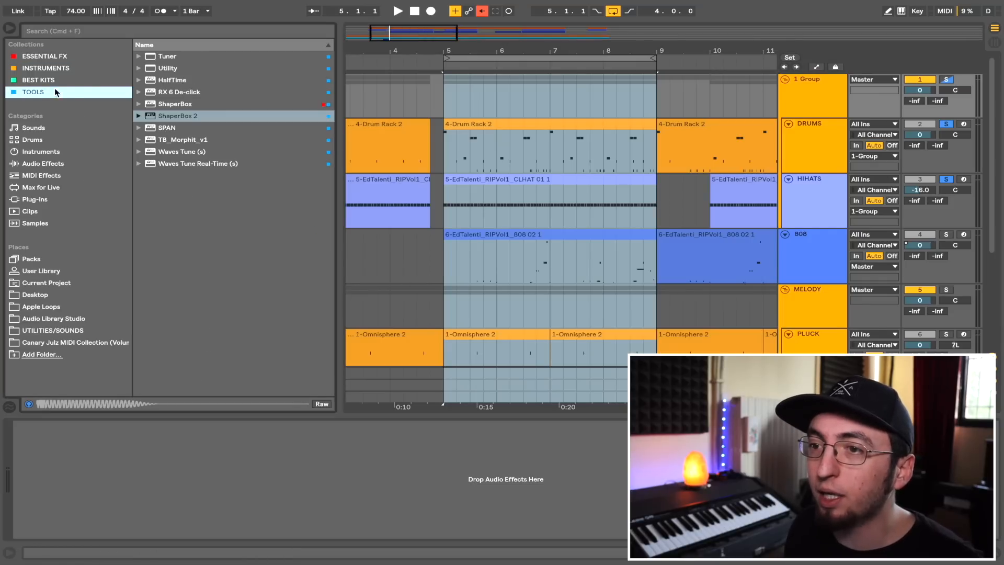
pyautogui.doubleClick(157, 127)
pyautogui.moveTo(303, 39); pyautogui.dragTo(795, 171)
pyautogui.press('space')
pyautogui.moveTo(719, 170); pyautogui.dragTo(549, 143)
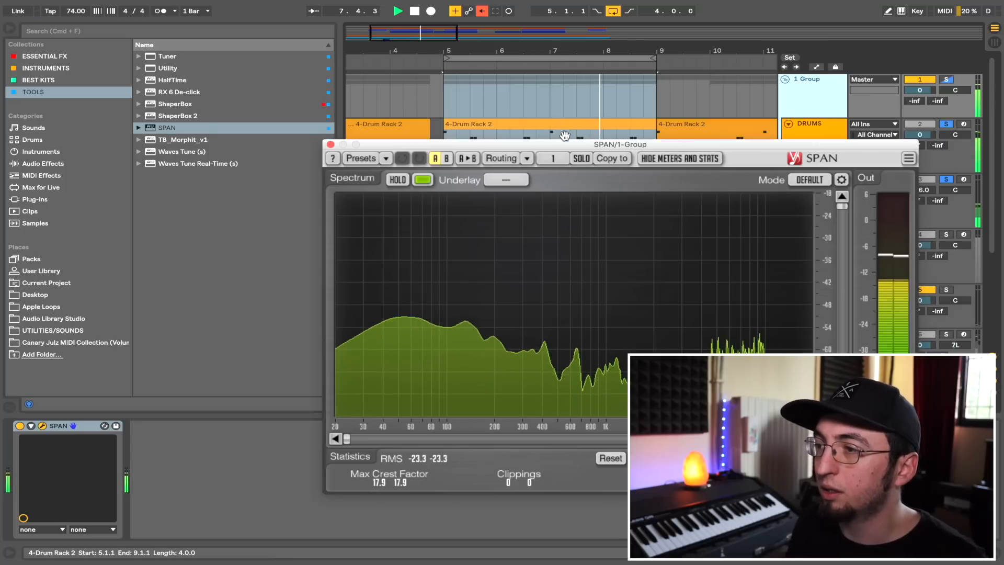
pyautogui.press('space')
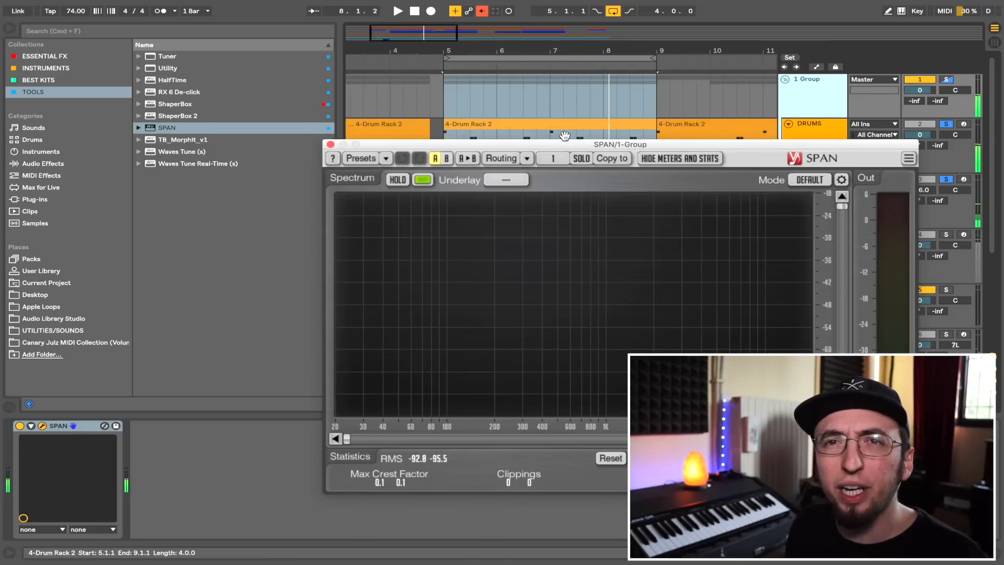
# - Insert the DPR-402 compressor from ESSENTIAL FX ahead of SPAN on the group and open its interface
pyautogui.click(45, 55)
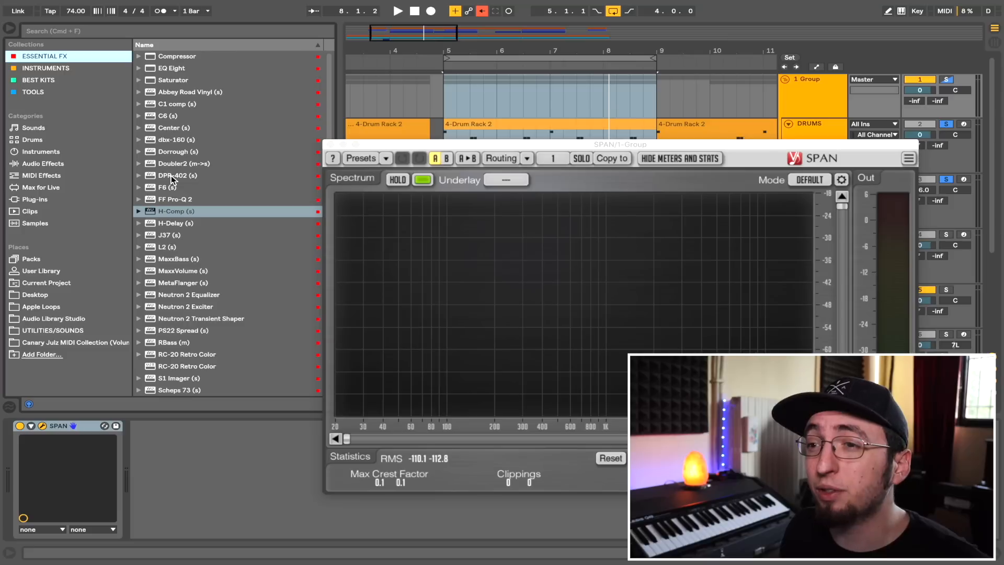
pyautogui.moveTo(172, 177); pyautogui.dragTo(33, 468)
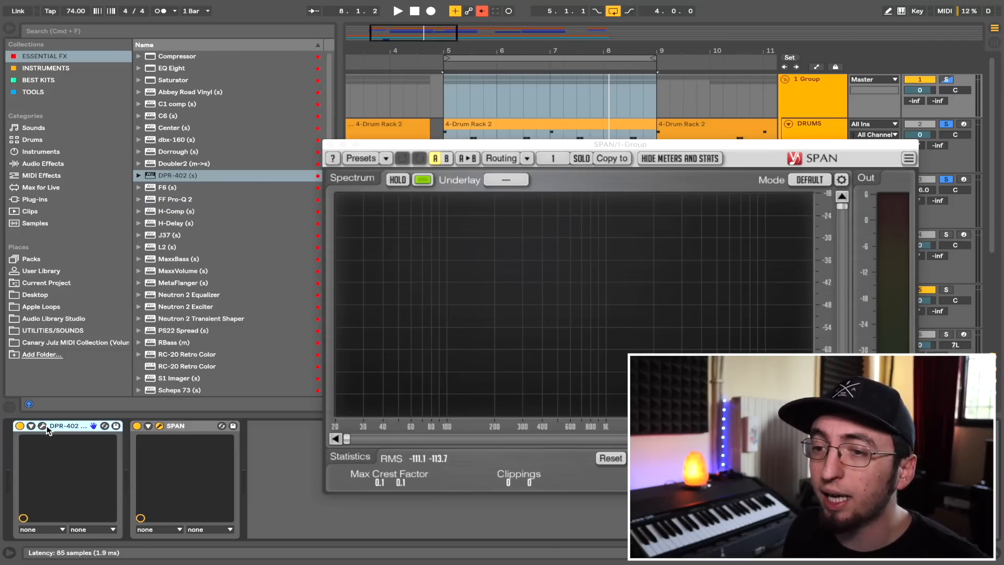
pyautogui.click(45, 426)
pyautogui.moveTo(498, 155); pyautogui.dragTo(233, 72)
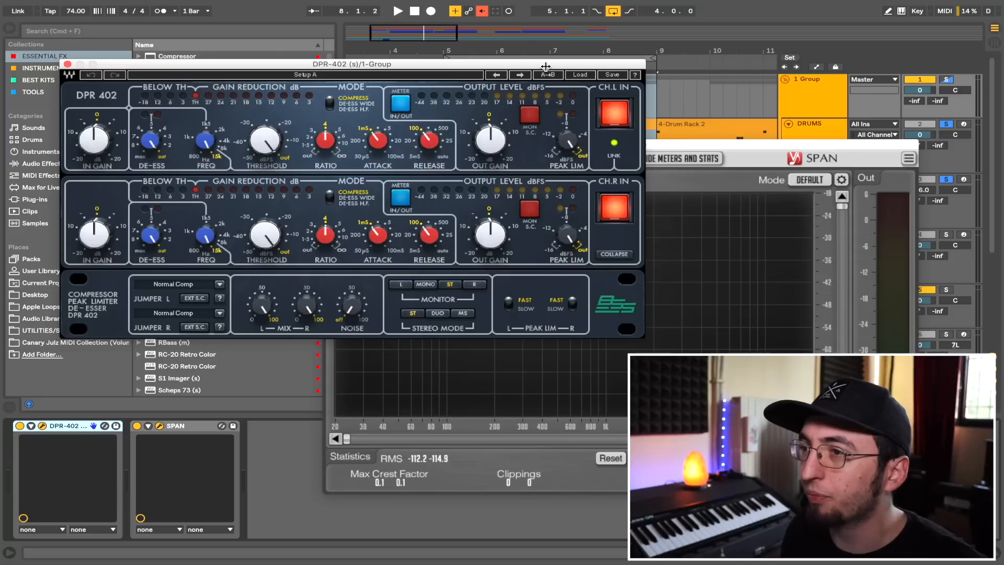
# - Load the Drum Group factory preset in DPR-402 and adjust its output gain during playback
pyautogui.click(573, 77)
pyautogui.moveTo(623, 156)
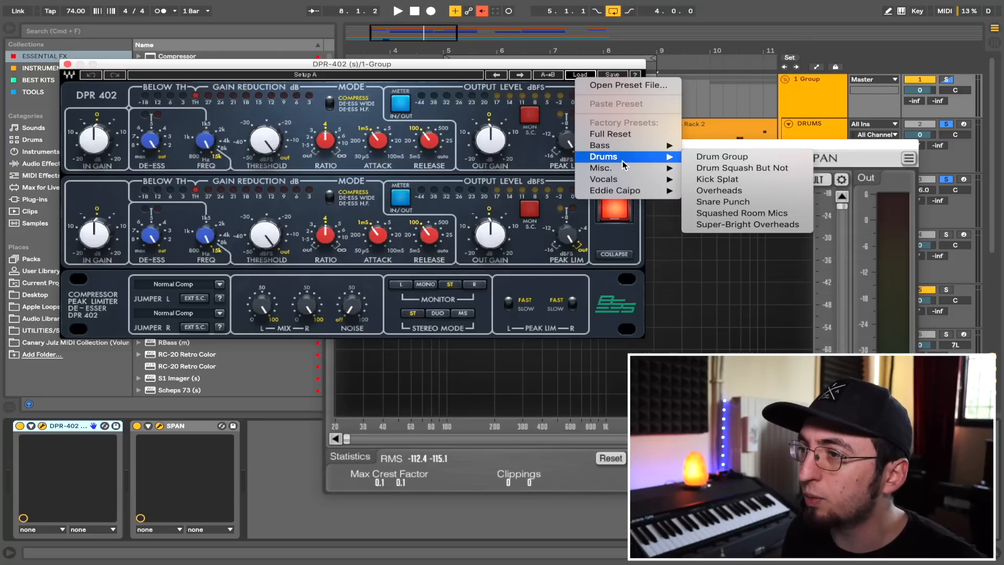
pyautogui.click(717, 157)
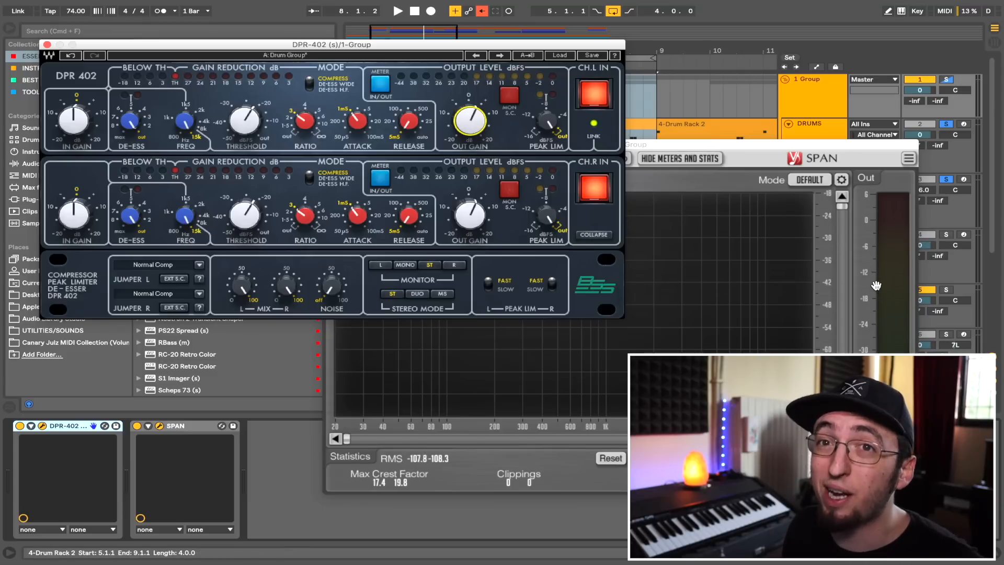
pyautogui.press('space')
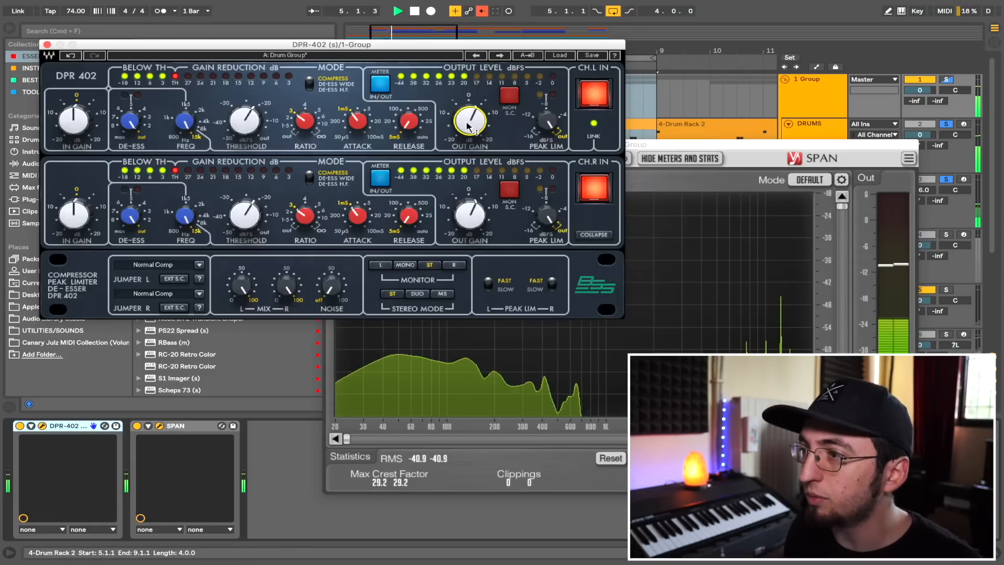
pyautogui.moveTo(471, 121); pyautogui.dragTo(464, 125)
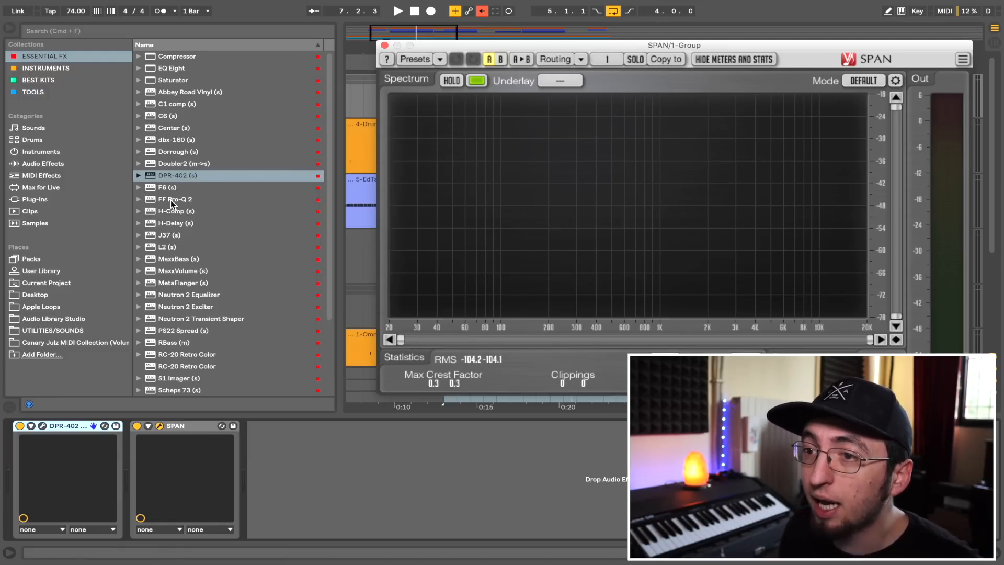
# - Insert FF Pro-Q 2 between DPR-402 and SPAN on the group and arrange the plug-in windows so both are accessible
pyautogui.moveTo(171, 200); pyautogui.dragTo(123, 487)
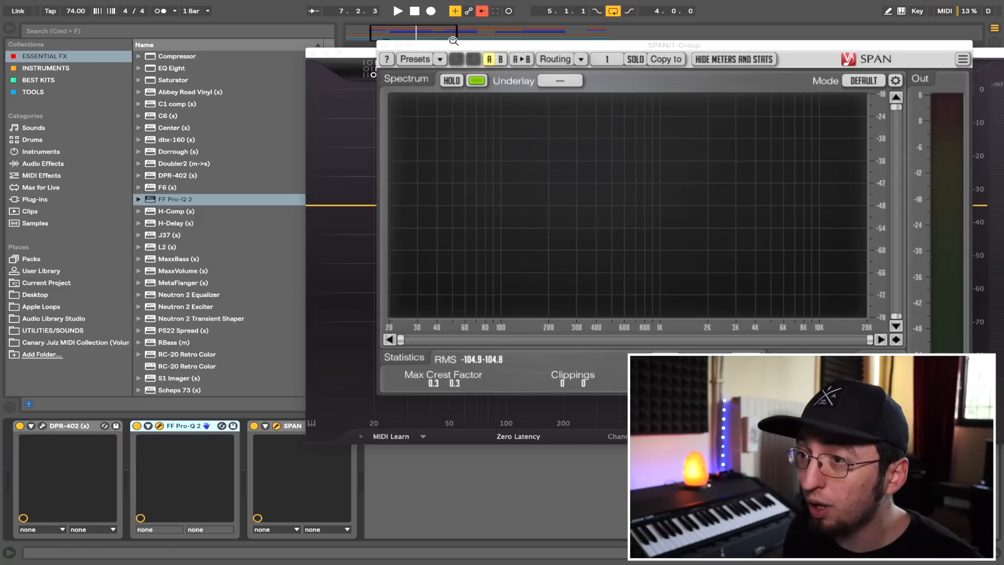
pyautogui.moveTo(462, 47); pyautogui.dragTo(117, 89)
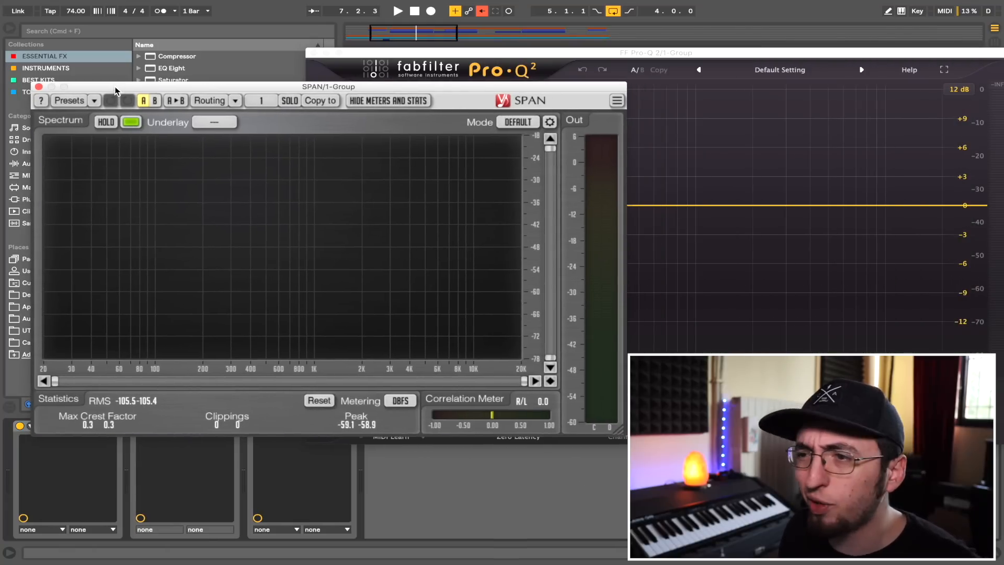
pyautogui.moveTo(688, 52); pyautogui.dragTo(509, 61)
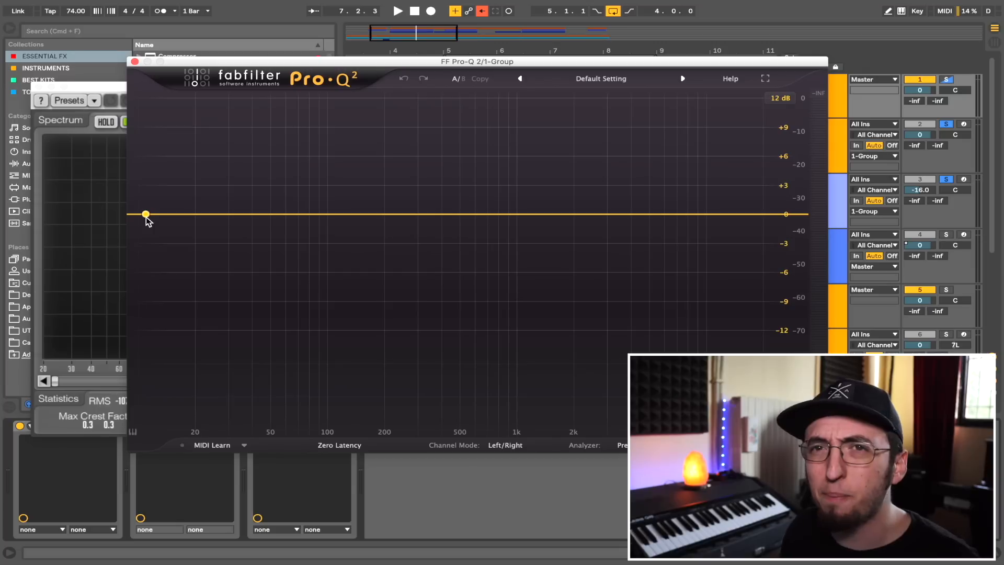
# - Create a Low Cut band in Pro-Q 2 with a 96 dB/oct slope at 20 Hz and a Q of 0.900
pyautogui.moveTo(147, 216); pyautogui.dragTo(152, 235)
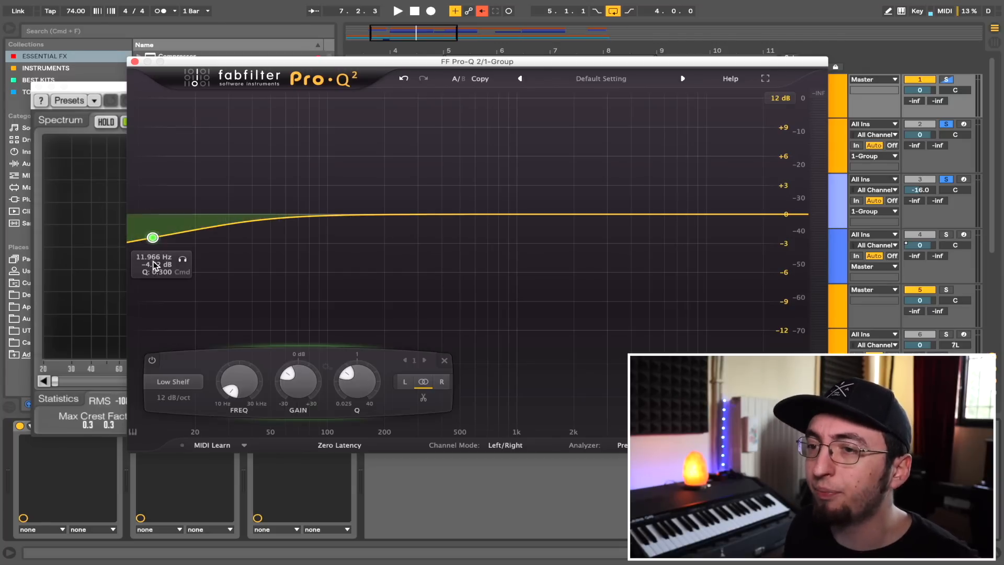
pyautogui.click(174, 382)
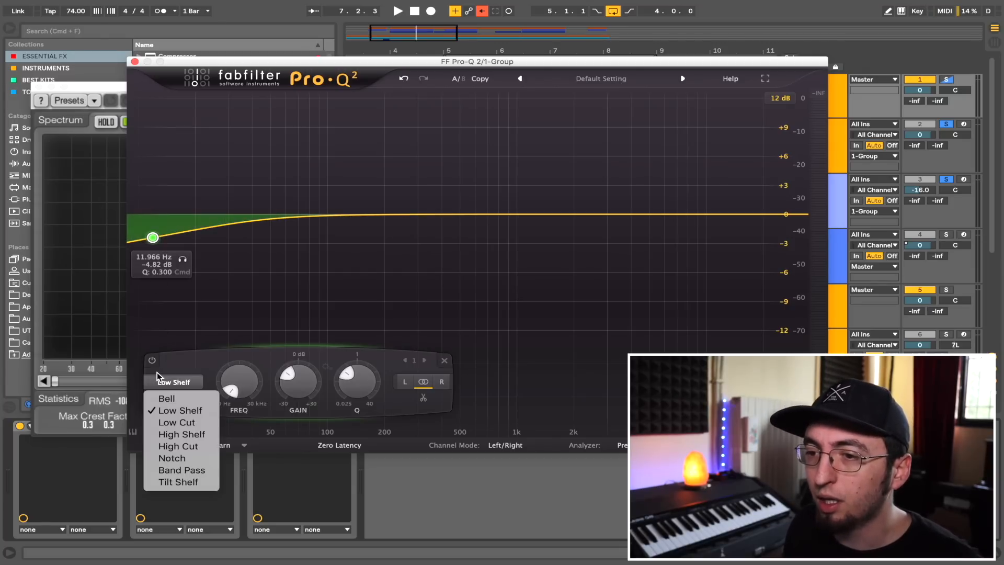
pyautogui.click(183, 421)
pyautogui.click(174, 398)
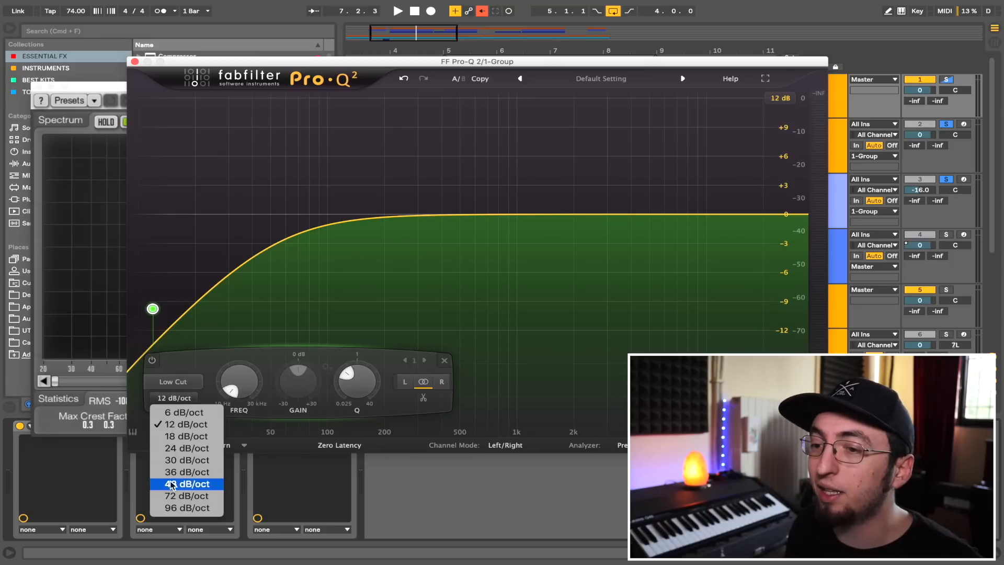
pyautogui.click(174, 508)
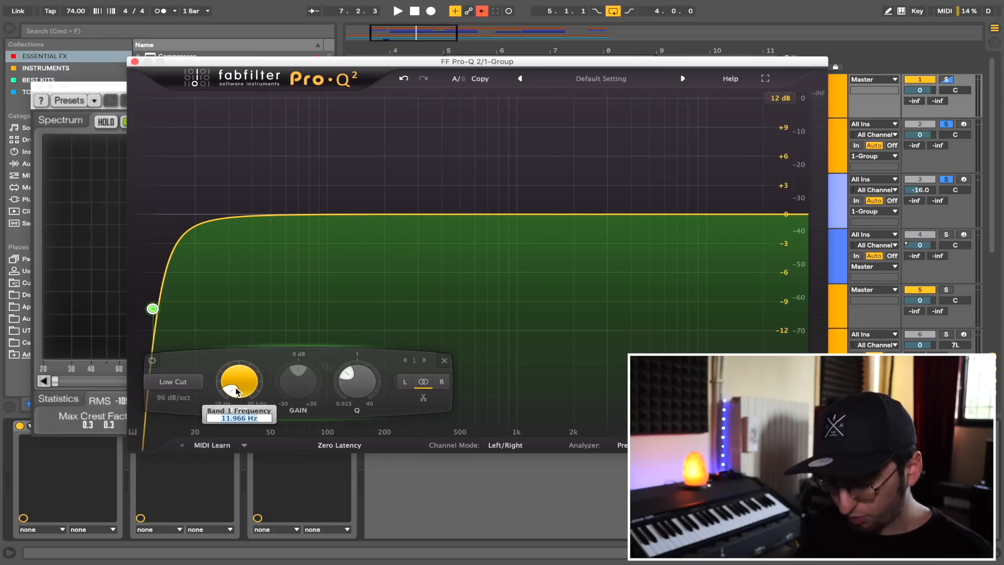
pyautogui.write('20')
pyautogui.moveTo(361, 392); pyautogui.dragTo(360, 366)
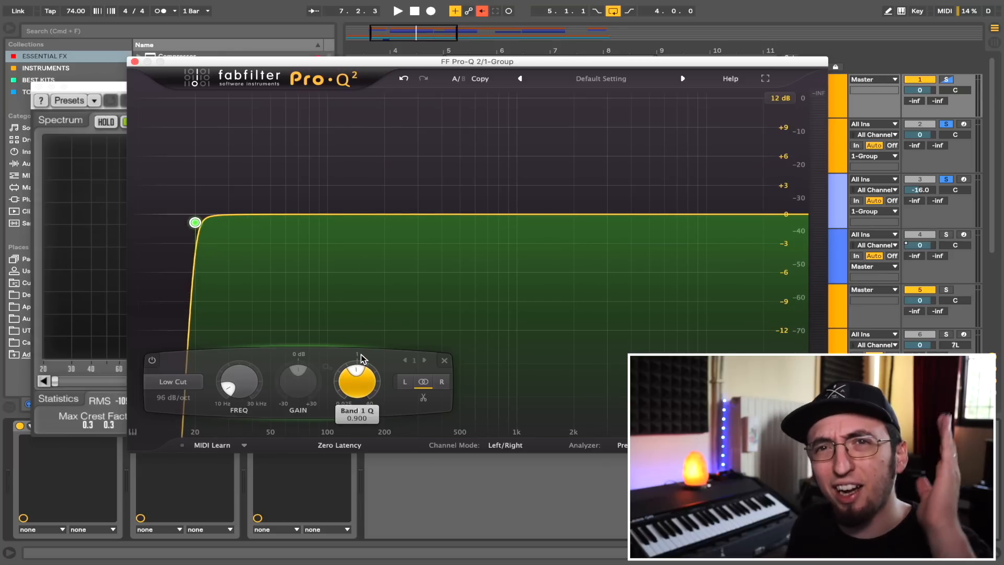
# - Check the highs during playback and add a High Cut band with a 96 dB/oct slope at 22500 Hz
pyautogui.press('space')
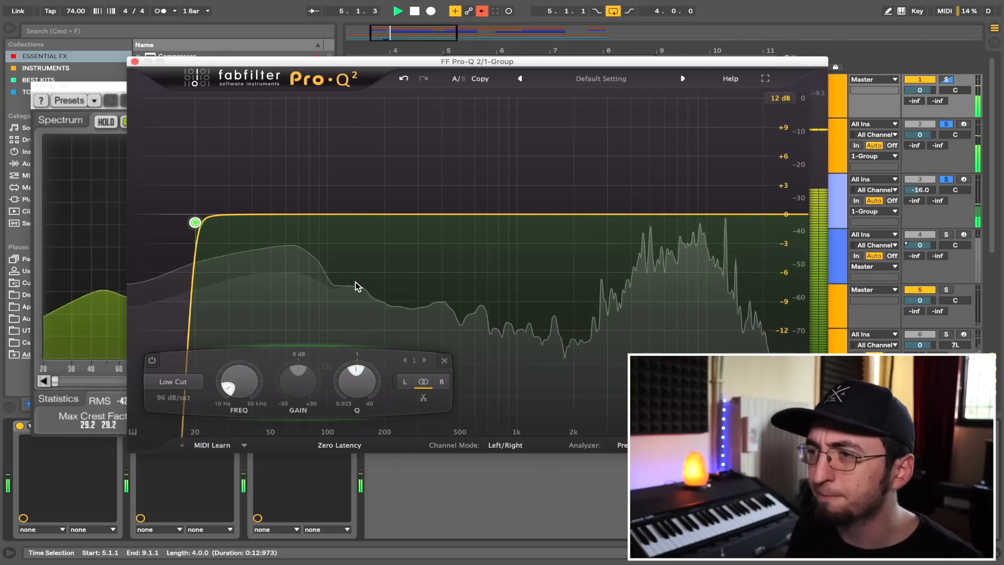
pyautogui.click(445, 274)
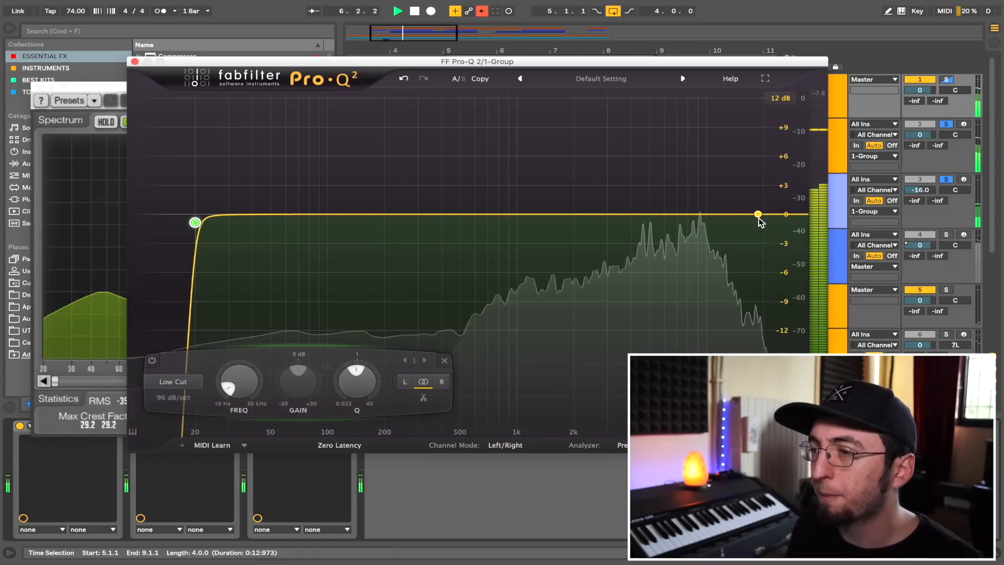
pyautogui.press('space')
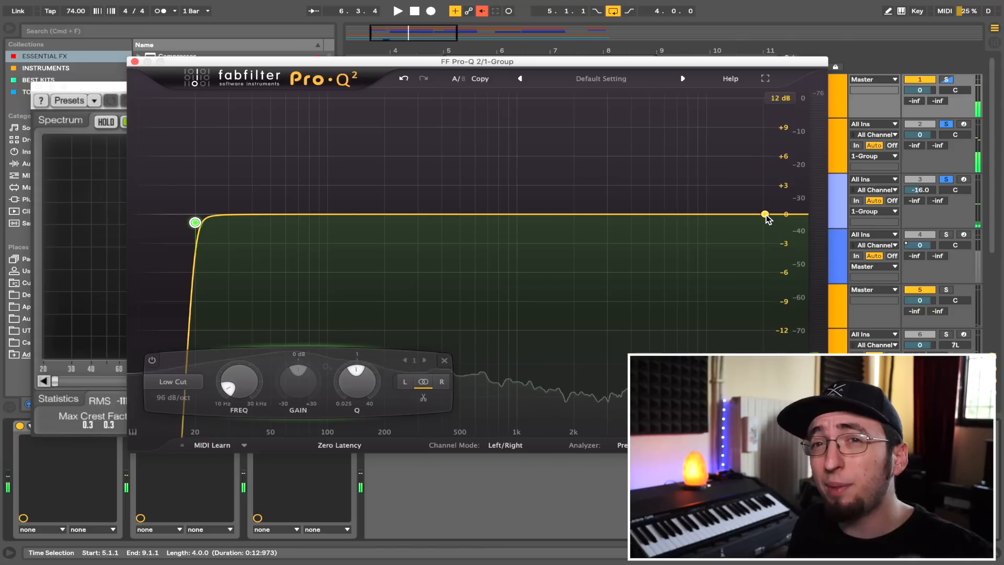
pyautogui.moveTo(766, 216); pyautogui.dragTo(766, 224)
pyautogui.click(513, 377)
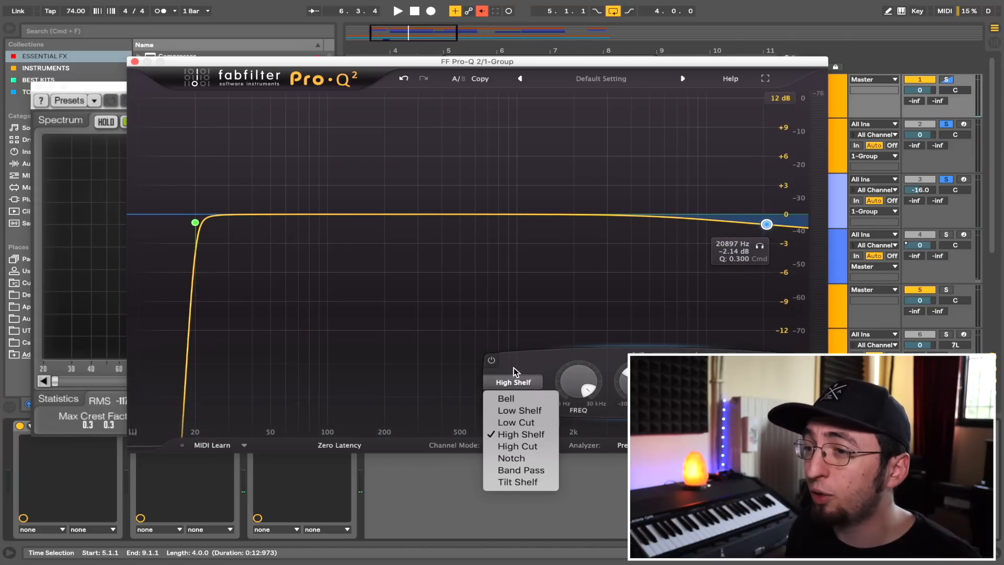
pyautogui.click(517, 446)
pyautogui.click(515, 398)
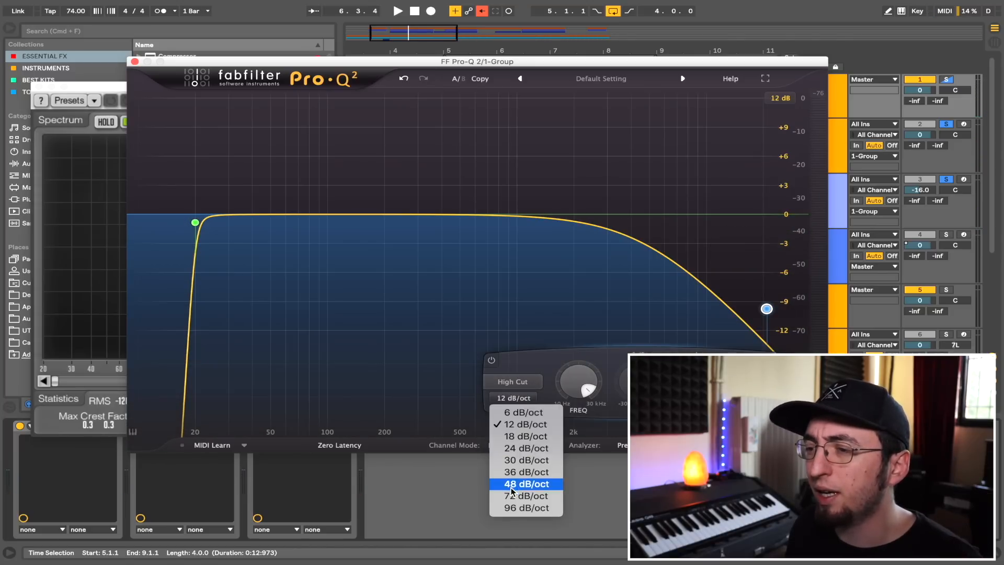
pyautogui.click(526, 508)
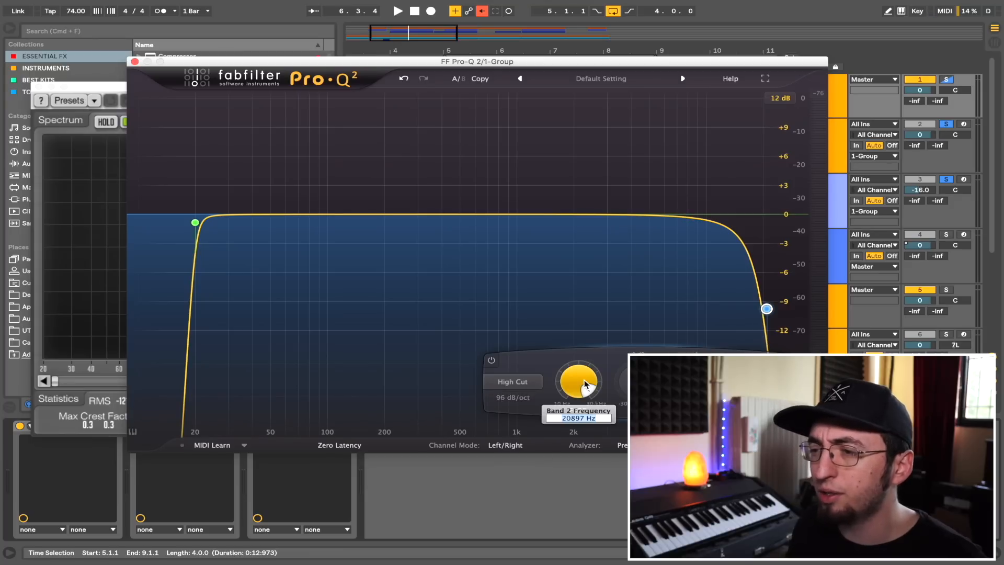
pyautogui.write('22500')
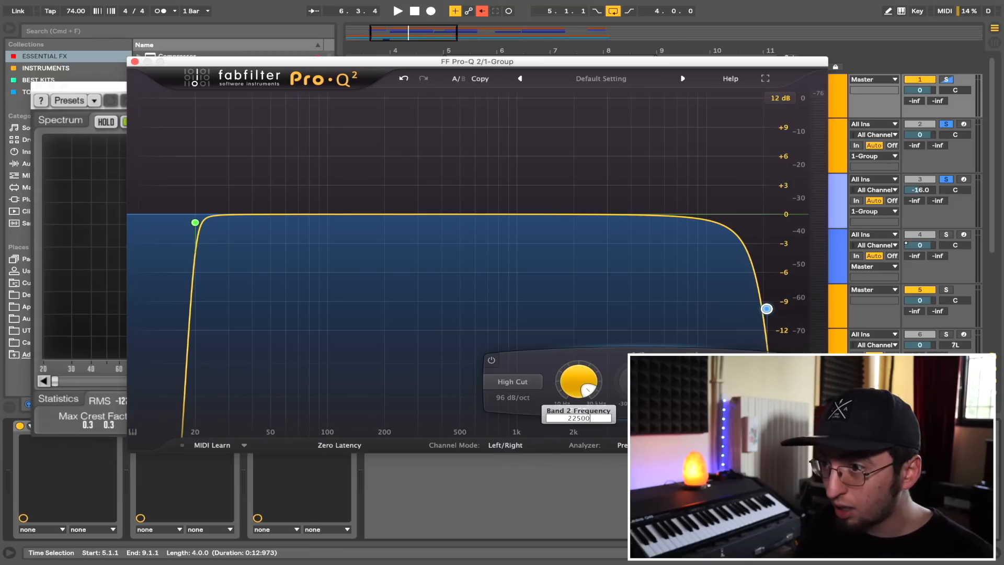
pyautogui.press('Return')
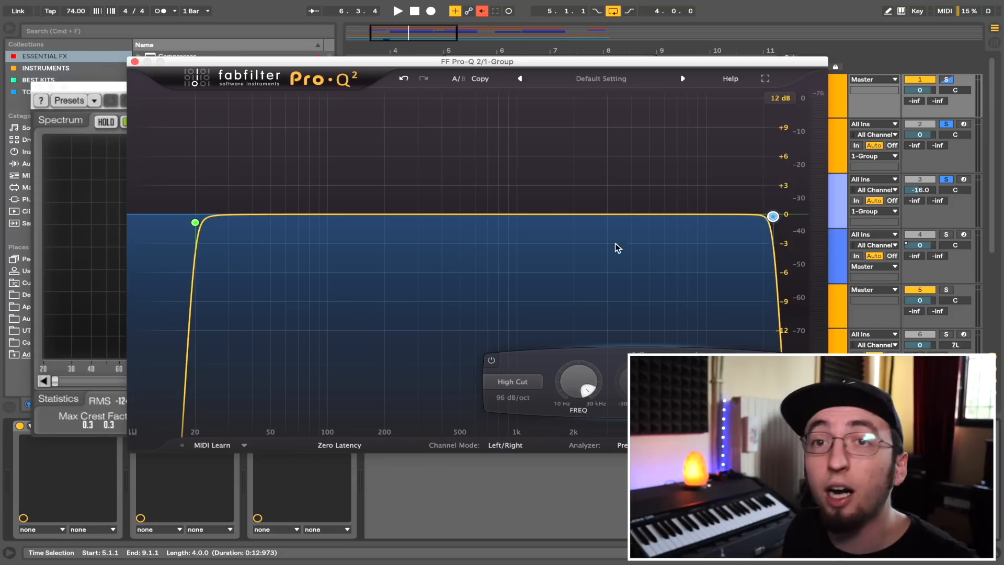
# - Add a bell band at about 131 Hz boosted by about 1.4 dB and give it a narrow Q while listening
pyautogui.press('space')
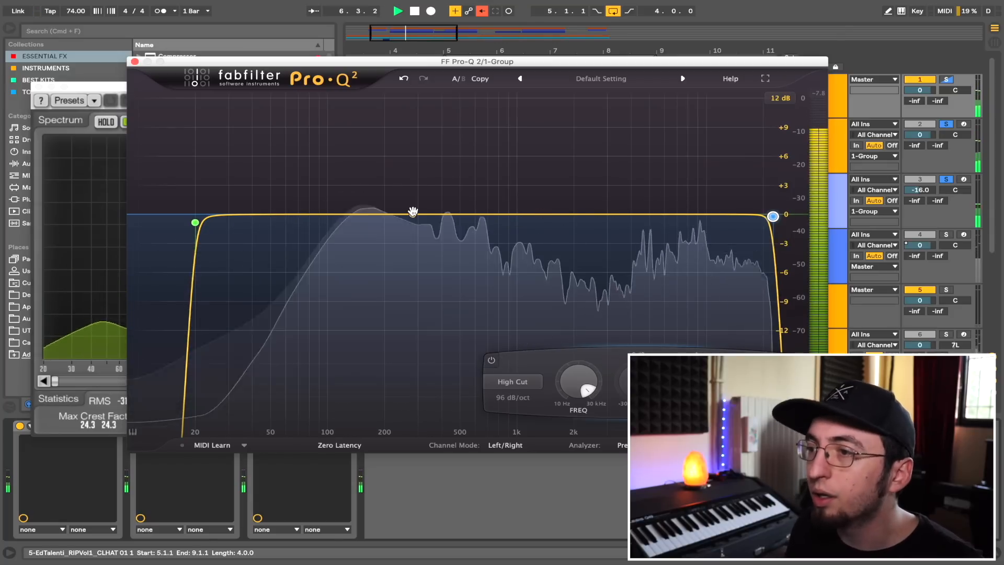
pyautogui.press('space')
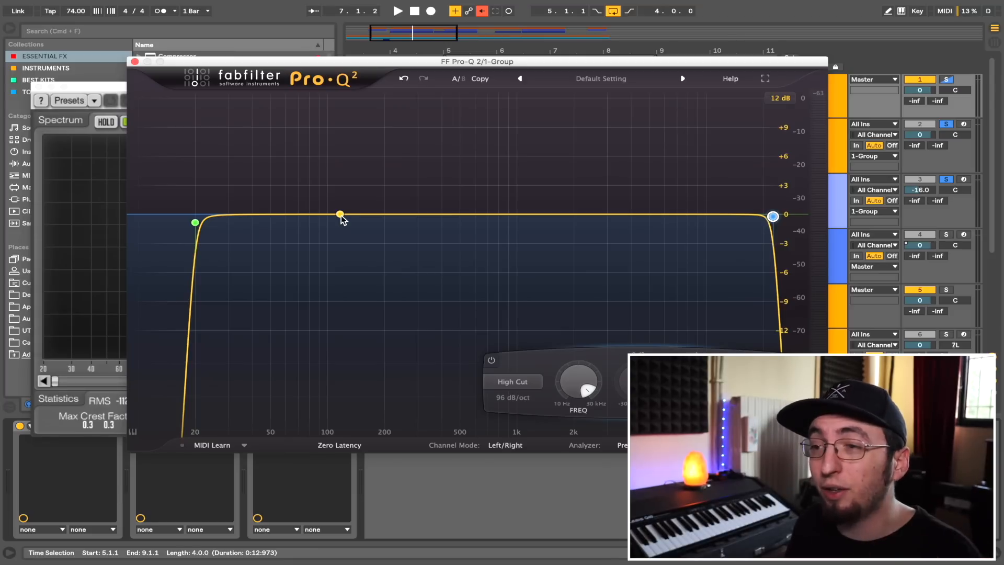
pyautogui.moveTo(340, 215); pyautogui.dragTo(343, 202)
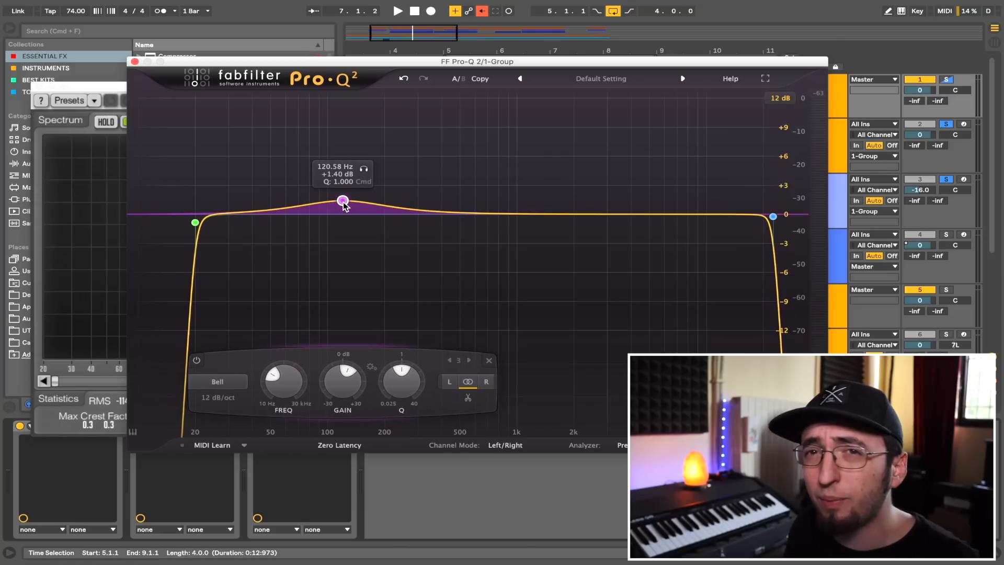
pyautogui.moveTo(402, 381); pyautogui.dragTo(394, 328)
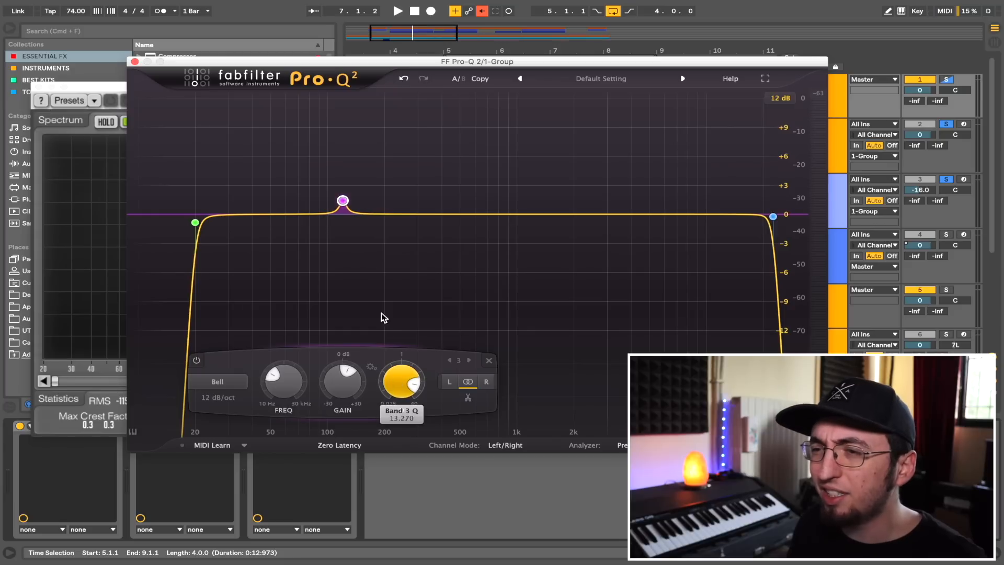
pyautogui.moveTo(394, 381); pyautogui.dragTo(394, 374)
pyautogui.press('space')
pyautogui.moveTo(345, 201); pyautogui.dragTo(366, 247)
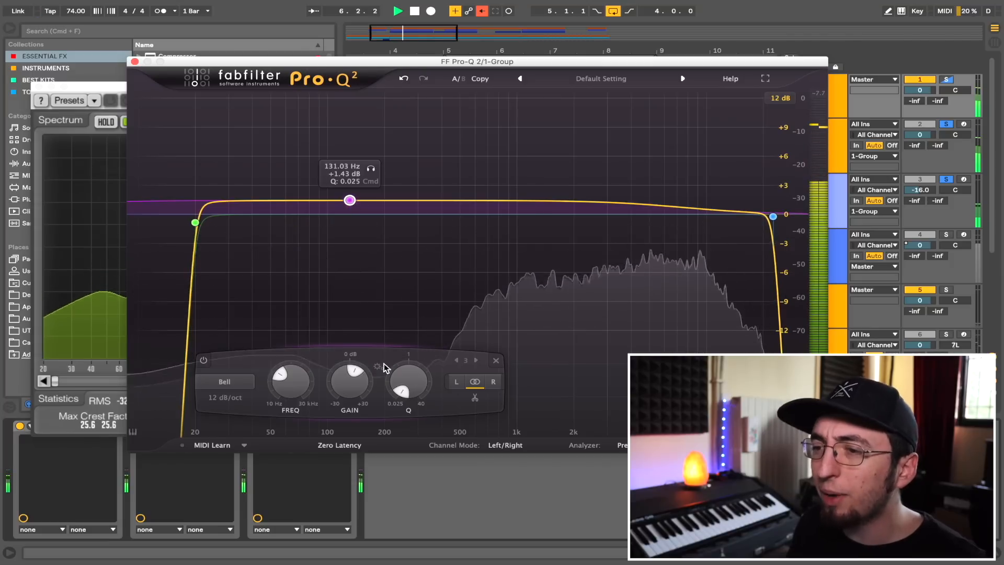
pyautogui.moveTo(409, 381); pyautogui.dragTo(406, 329)
pyautogui.press('space')
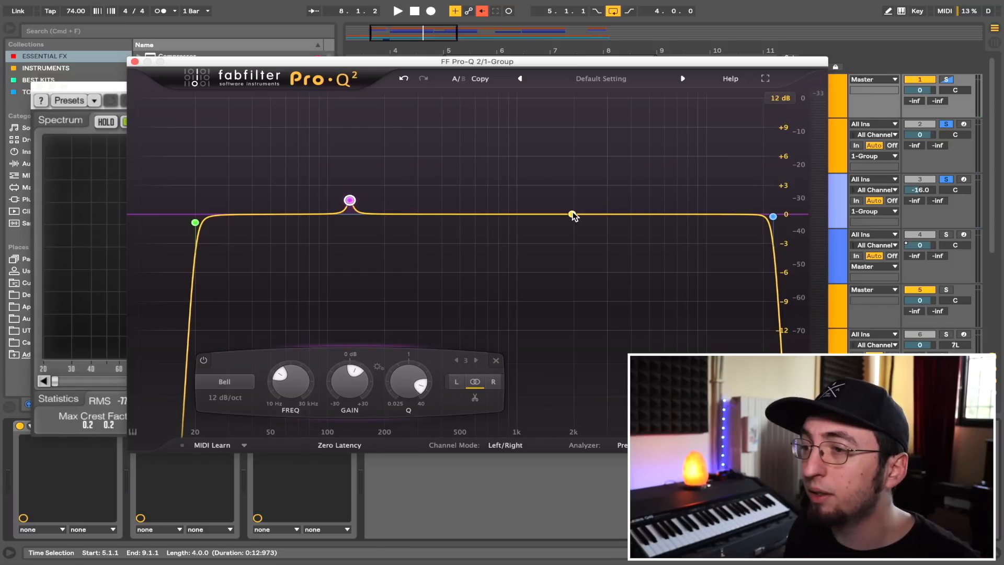
# - Add a bell band at about 2 kHz boosted by about 1.55 dB and narrow its Q to about 7.6
pyautogui.moveTo(573, 215); pyautogui.dragTo(574, 205)
pyautogui.press('space')
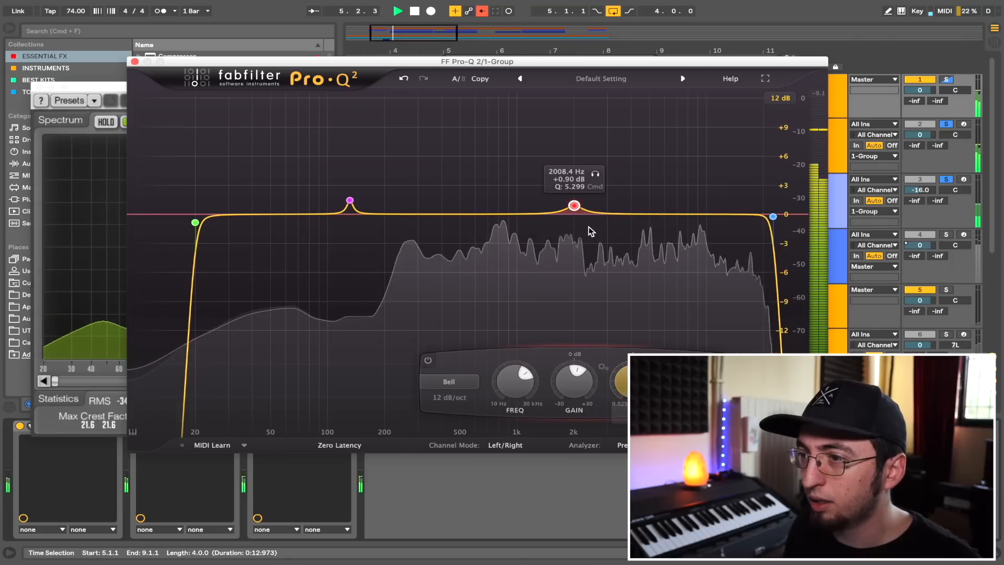
pyautogui.moveTo(575, 206); pyautogui.dragTo(574, 203)
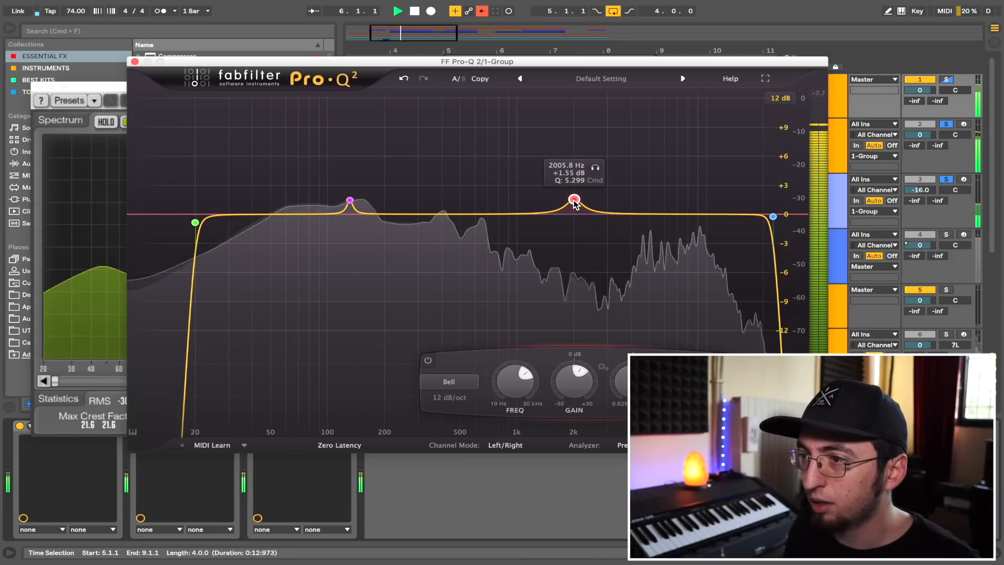
pyautogui.scroll(3, 574, 202)
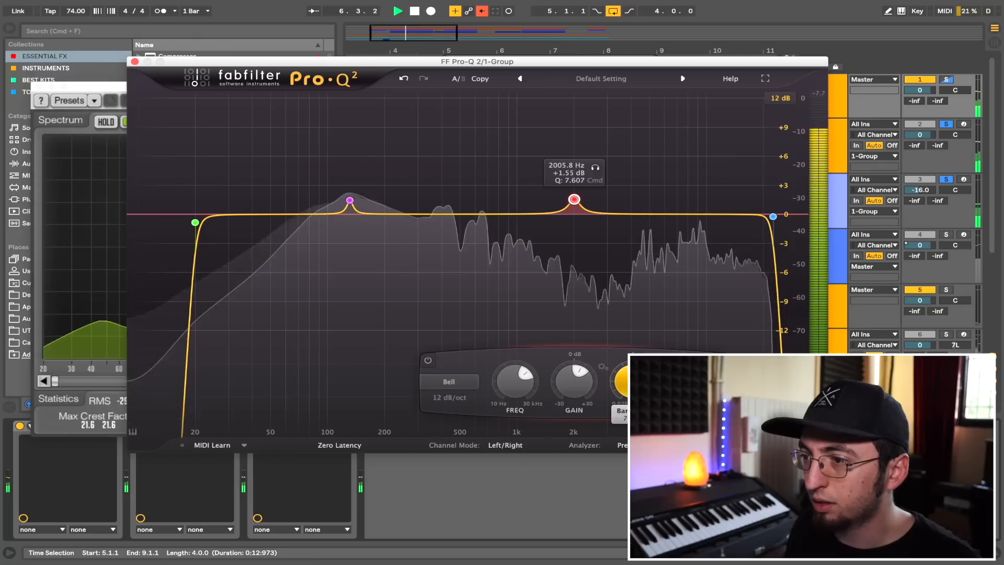
# - Audition the upper-mid bell band on its own during playback and shift its frequency slightly higher
pyautogui.click(595, 168)
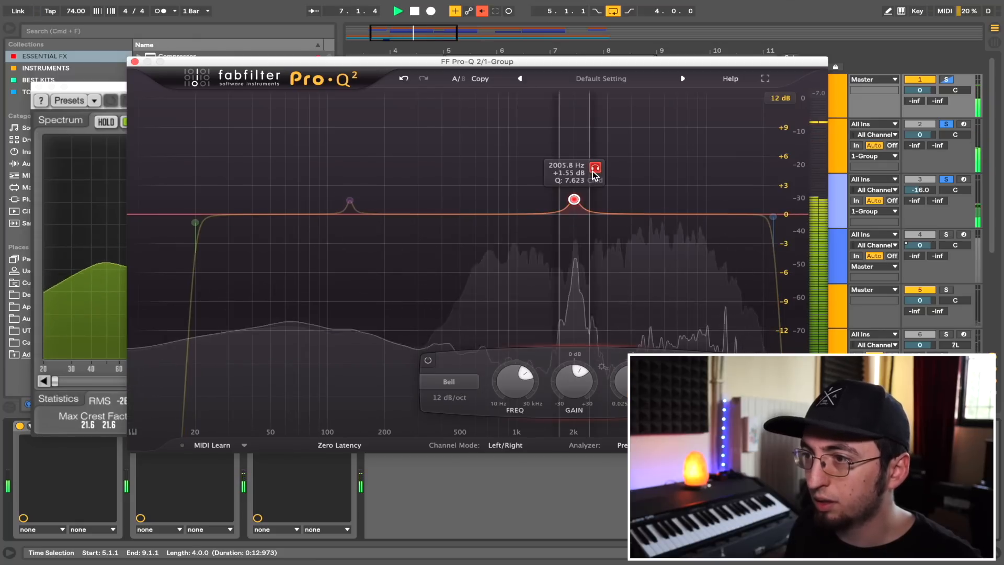
pyautogui.click(595, 168)
pyautogui.moveTo(575, 199); pyautogui.dragTo(655, 290)
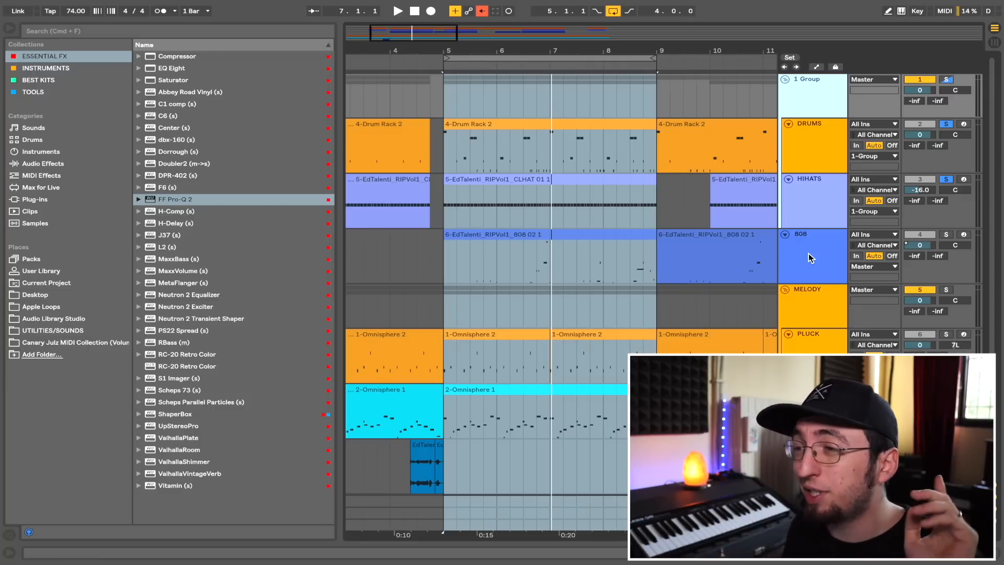
# - On the 808 track, set the Utility gain to -12.6 dB while metering in SPAN and switch Utility to Mono
pyautogui.click(809, 253)
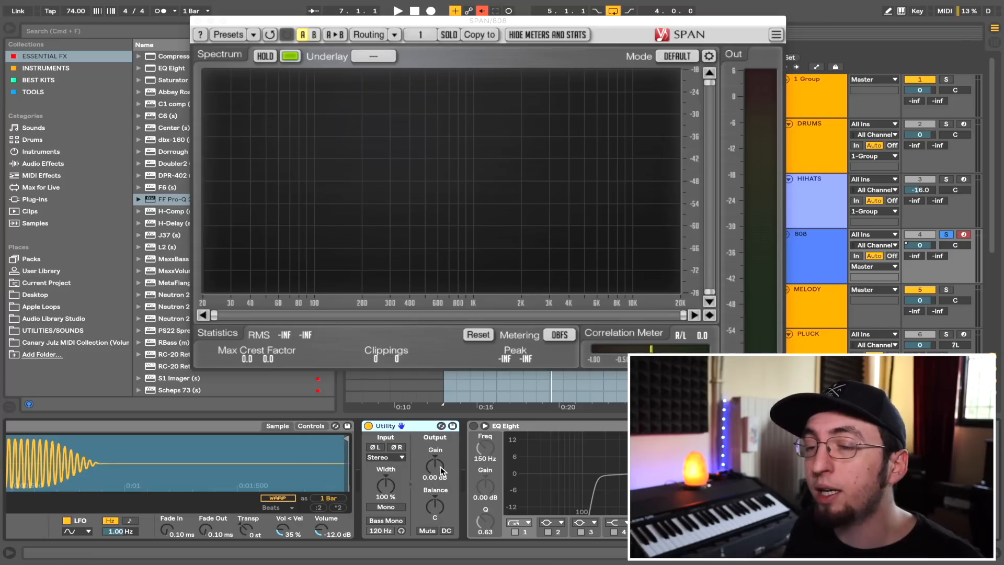
pyautogui.moveTo(441, 466); pyautogui.dragTo(440, 497)
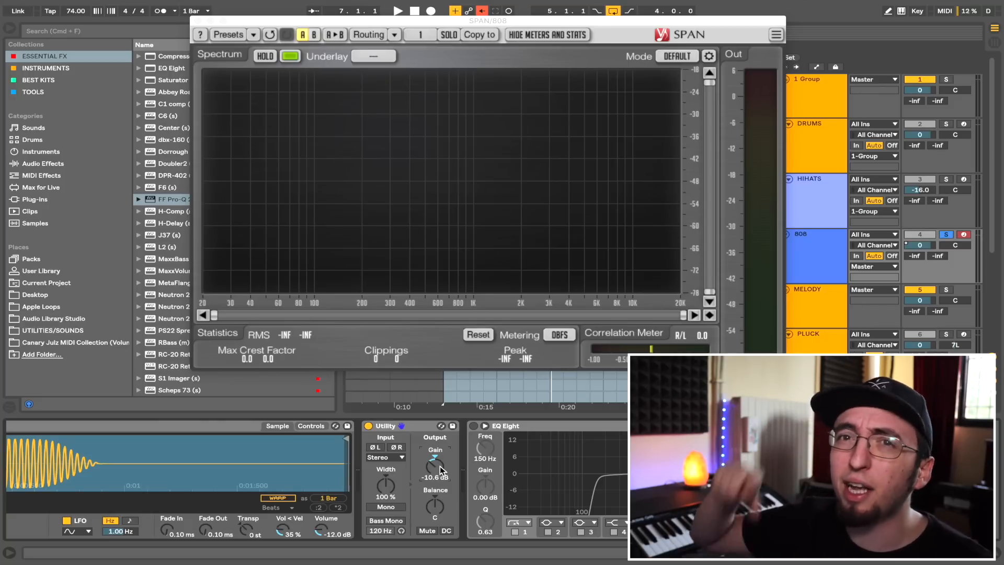
pyautogui.press('space')
pyautogui.moveTo(441, 466); pyautogui.dragTo(440, 471)
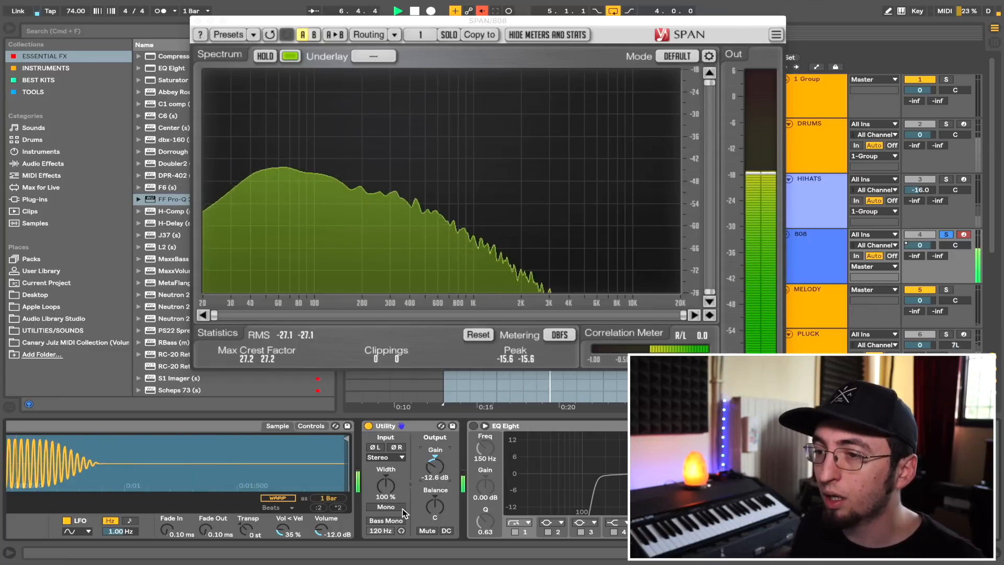
pyautogui.press('space')
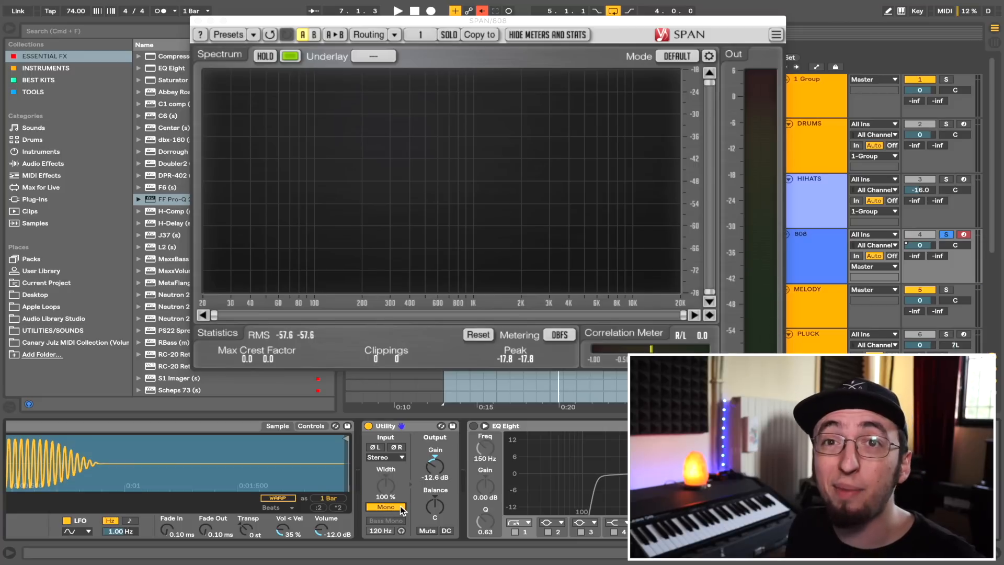
# - Play the 808 in mono and delete EQ Eight from its device chain
pyautogui.press('space')
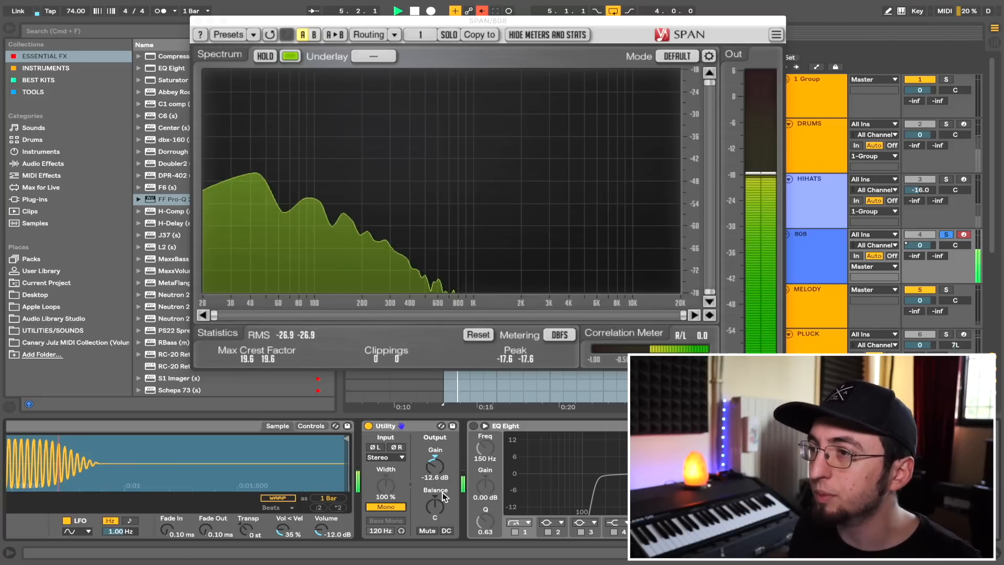
pyautogui.click(554, 423)
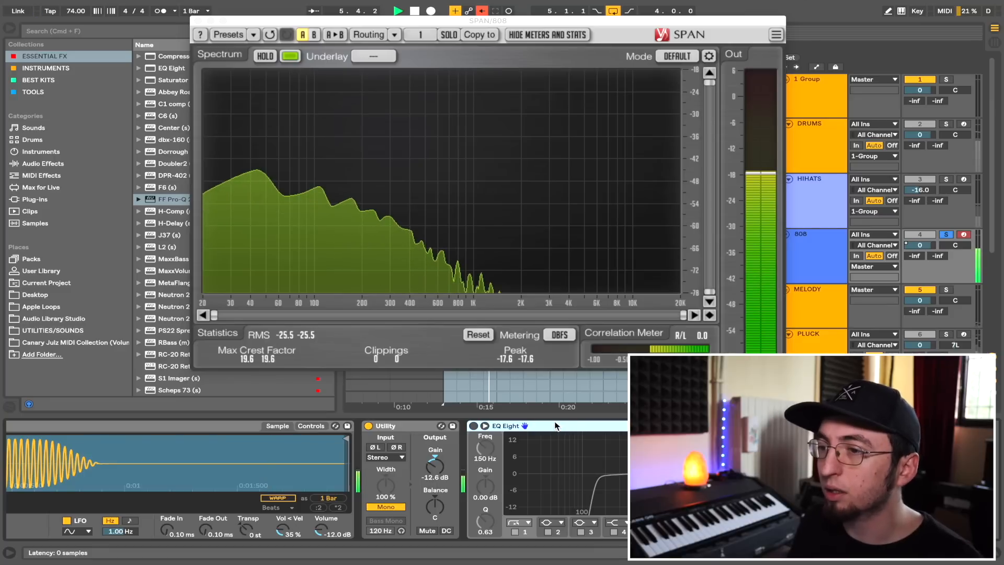
pyautogui.press('Delete')
pyautogui.press('space')
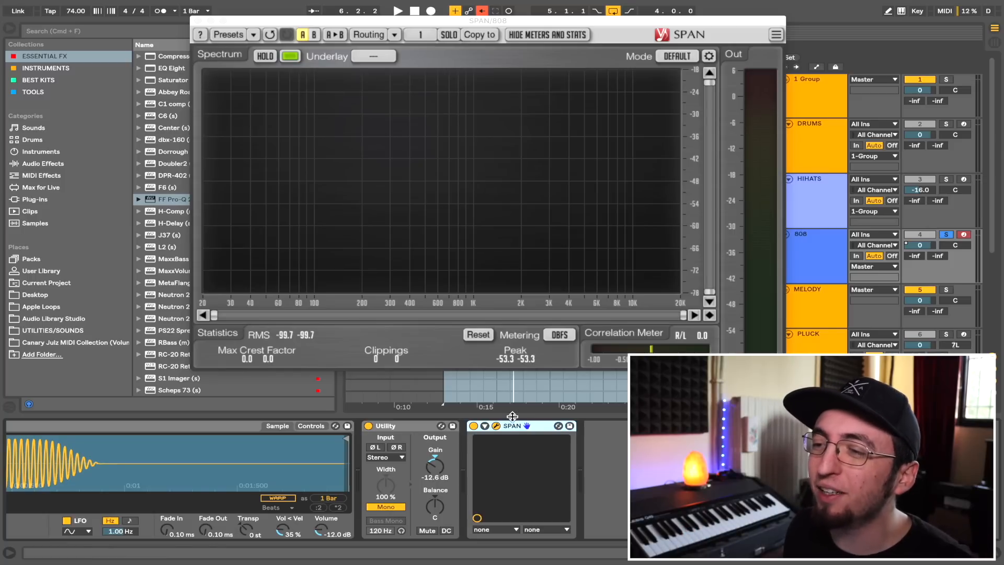
# - Insert the Limiter audio effect between Utility and SPAN on the 808 track and set its ceiling to -18.0 dB
pyautogui.moveTo(388, 21); pyautogui.dragTo(479, 11)
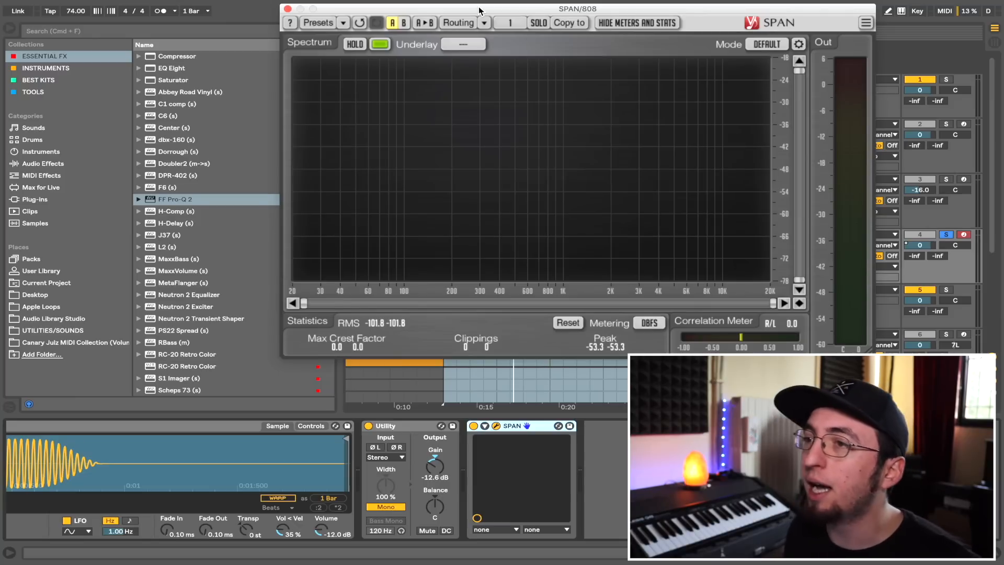
pyautogui.moveTo(479, 10); pyautogui.dragTo(536, 11)
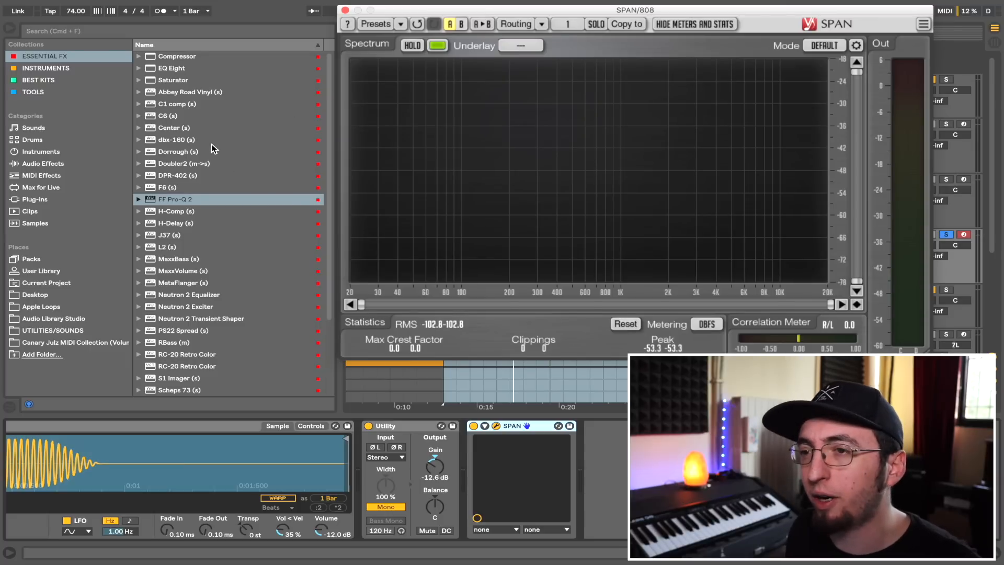
pyautogui.scroll(-3, 212, 146)
pyautogui.click(54, 164)
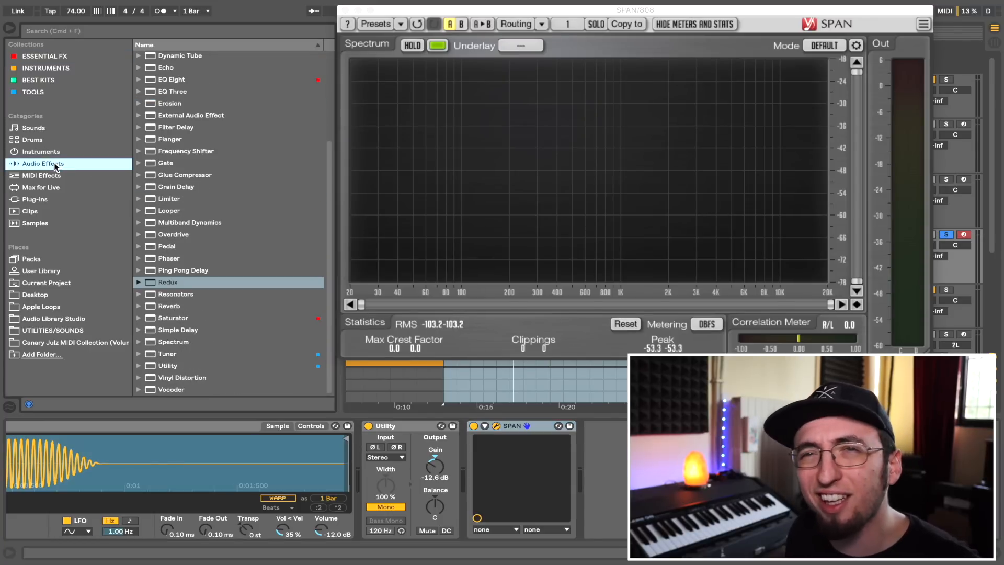
pyautogui.moveTo(169, 202); pyautogui.dragTo(476, 479)
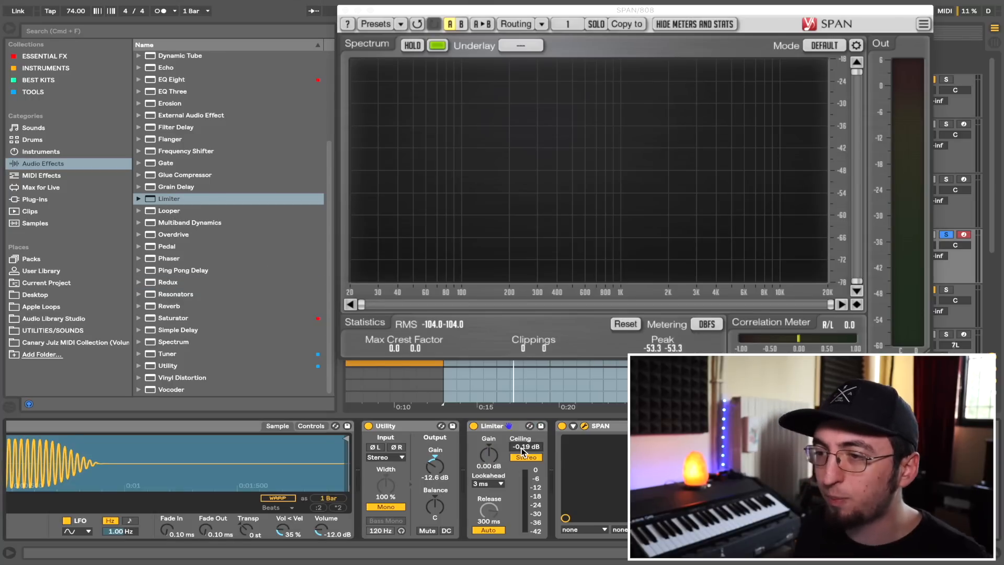
pyautogui.press('Return')
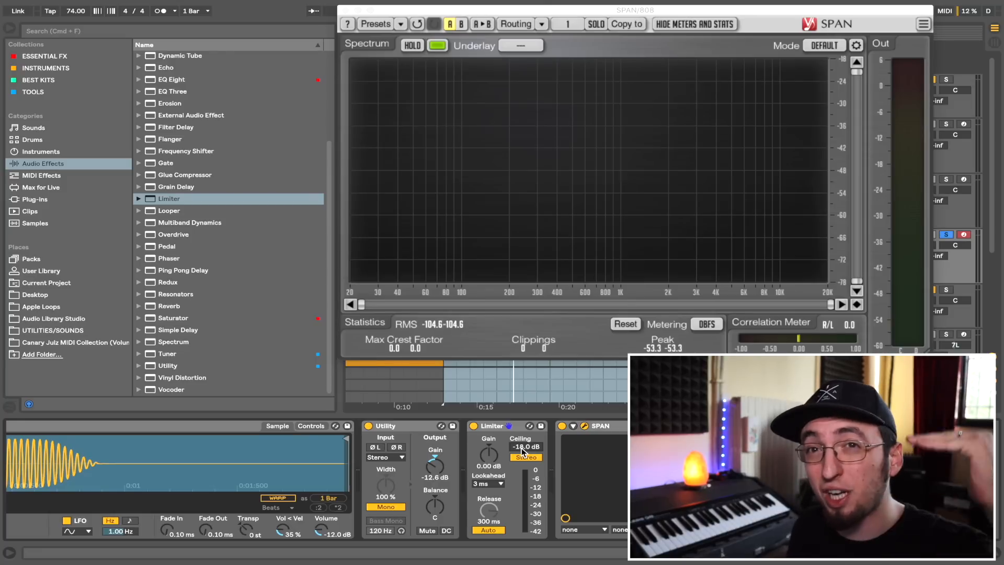
# - Set the Limiter gain to 0.50 dB during playback and reposition the SPAN window to expose the track controls
pyautogui.press('space')
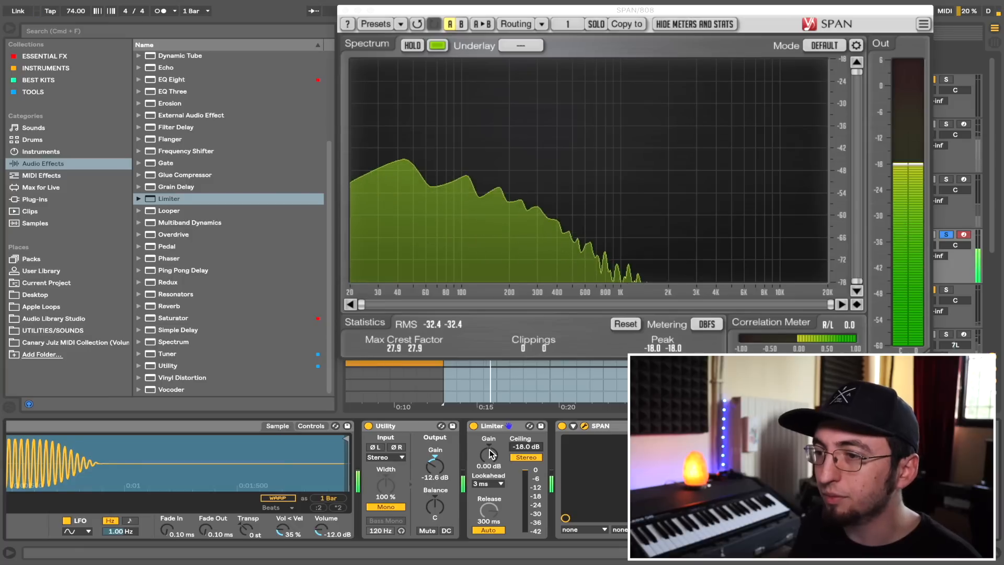
pyautogui.scroll(5, 489, 453)
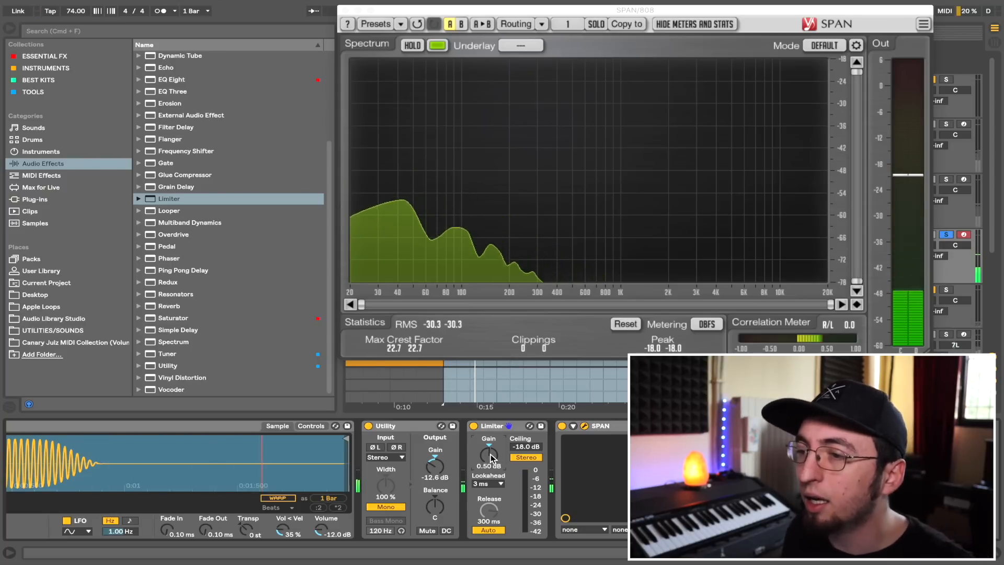
pyautogui.moveTo(792, 11); pyautogui.dragTo(657, 12)
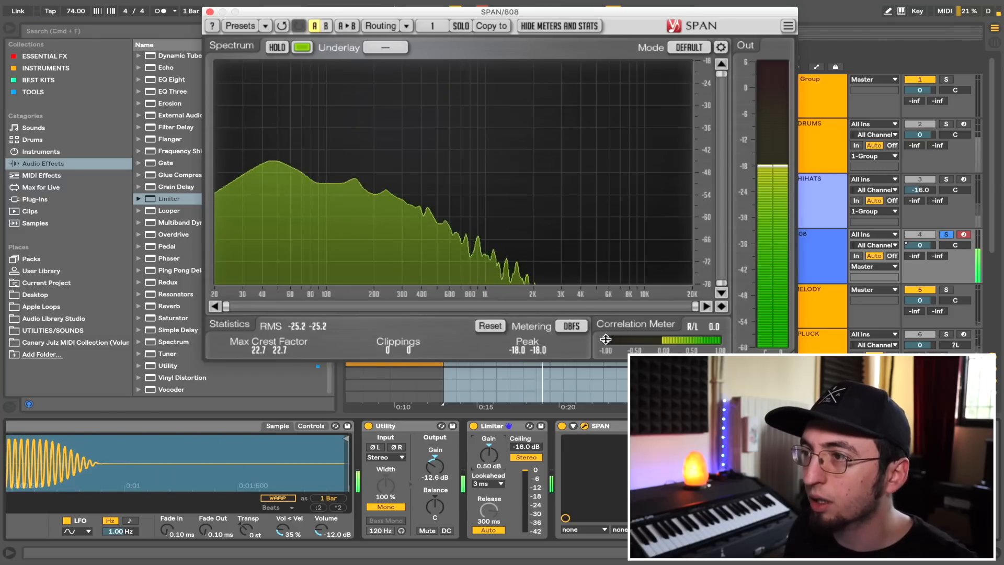
pyautogui.moveTo(465, 16); pyautogui.dragTo(453, 10)
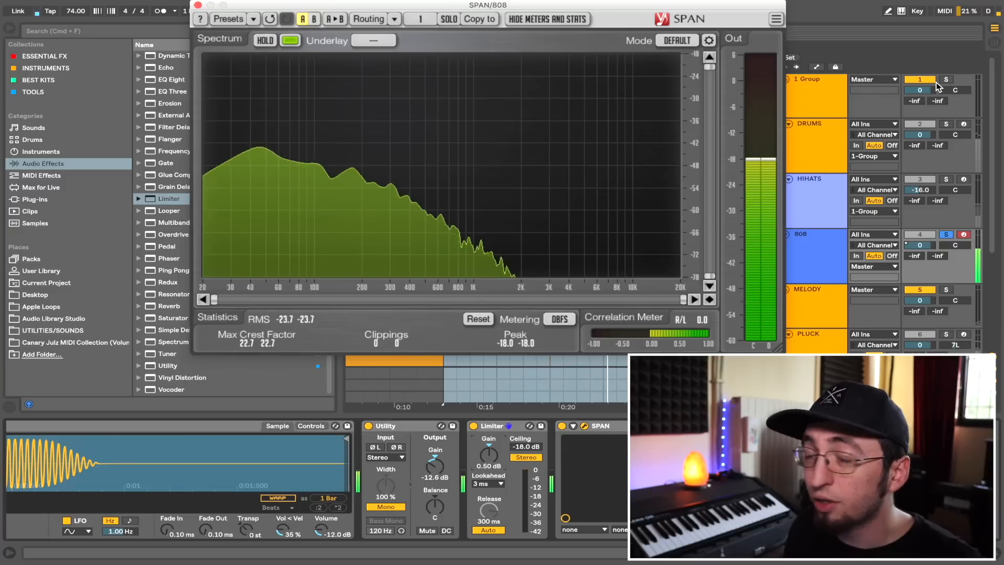
# - Solo the drum group together with the 808 and lower the 808 track volume to -10.0 dB
pyautogui.press('space')
pyautogui.click(937, 84)
pyautogui.click(946, 80)
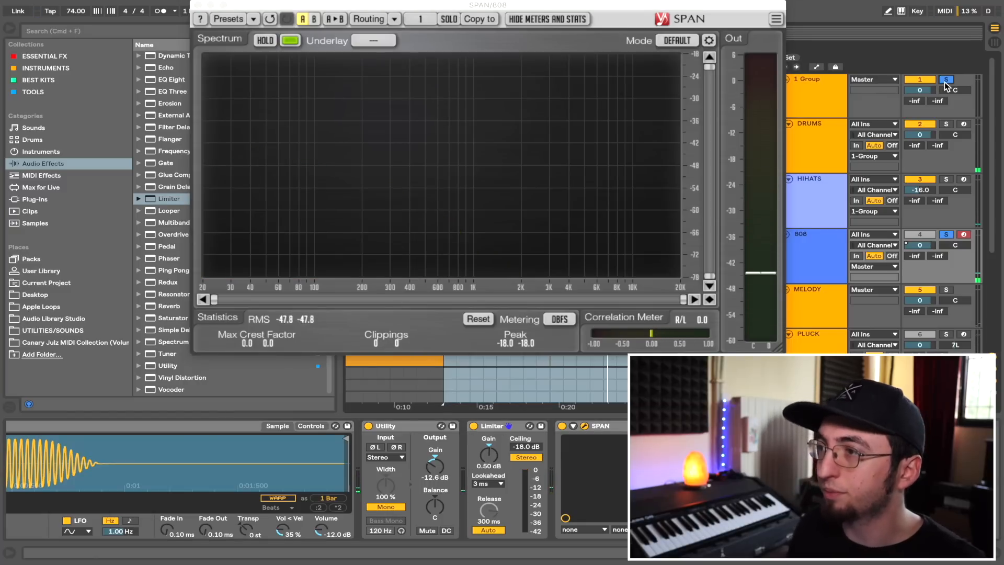
pyautogui.press('space')
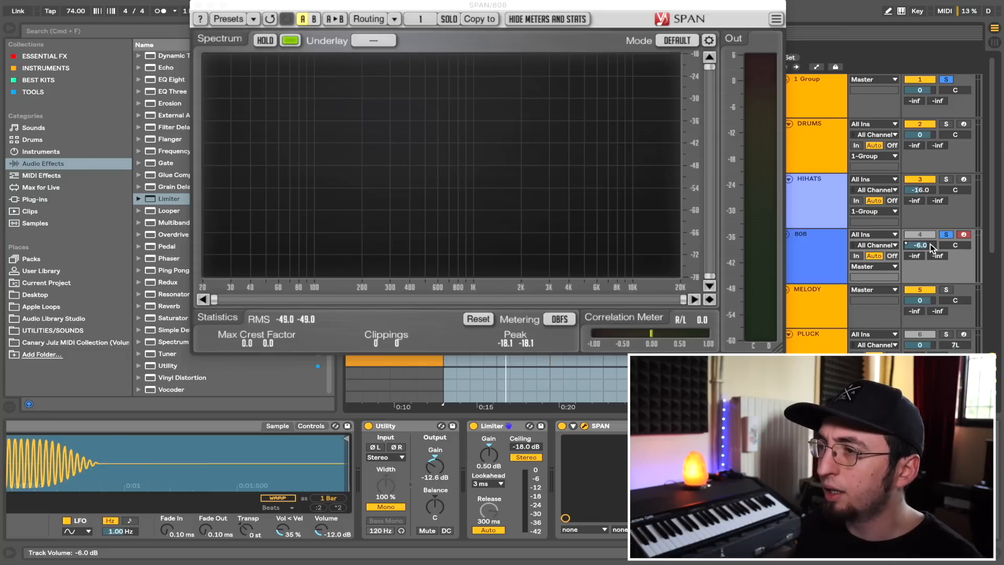
pyautogui.press('space')
pyautogui.moveTo(930, 245); pyautogui.dragTo(931, 240)
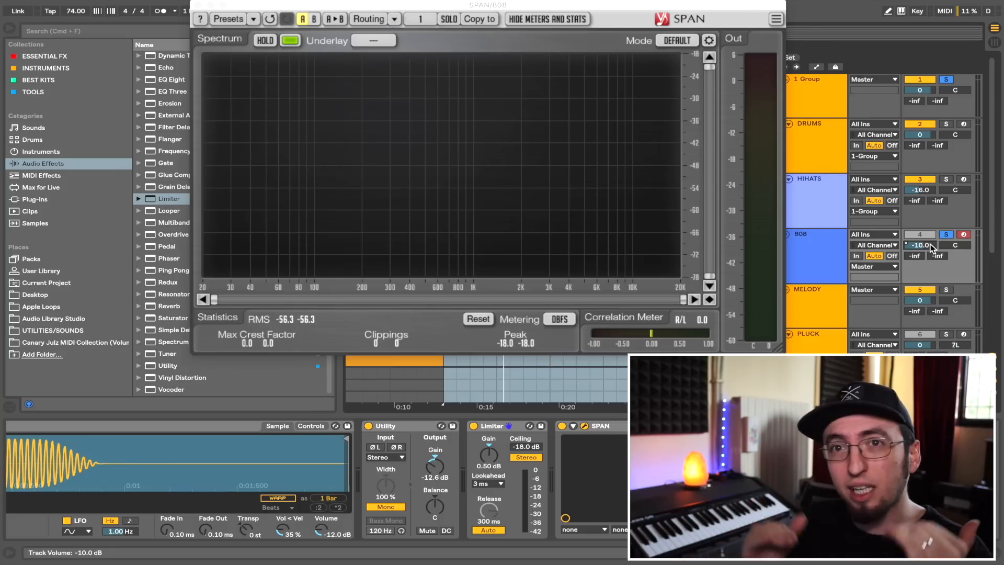
# - Raise the 808 track volume to -3.0 dB while listening to it against the drums
pyautogui.press('space')
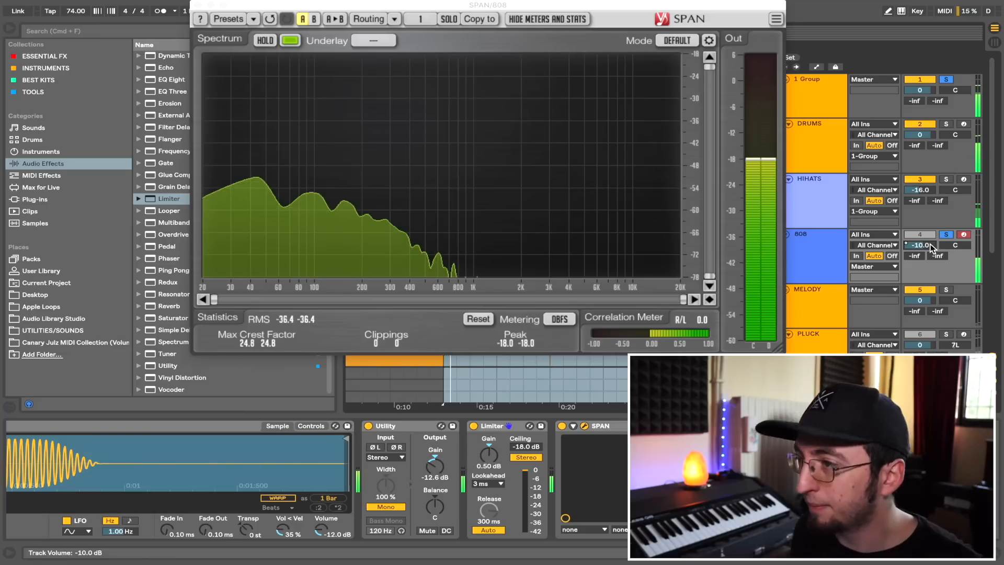
pyautogui.press('Up')
pyautogui.press('Up')
pyautogui.press('Up')
pyautogui.press('Up')
pyautogui.press('Up')
pyautogui.press('Up')
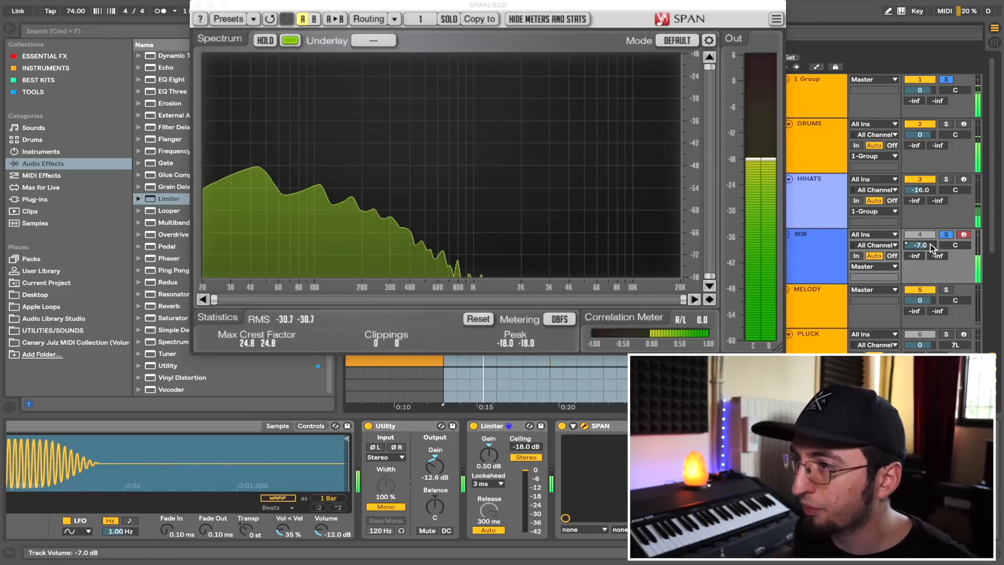
pyautogui.press('Up')
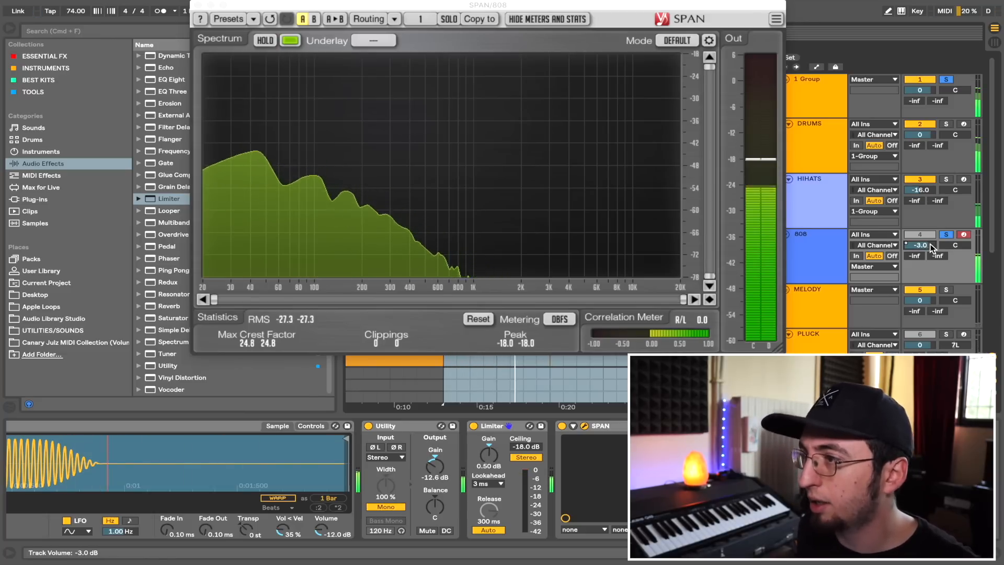
pyautogui.press('Down')
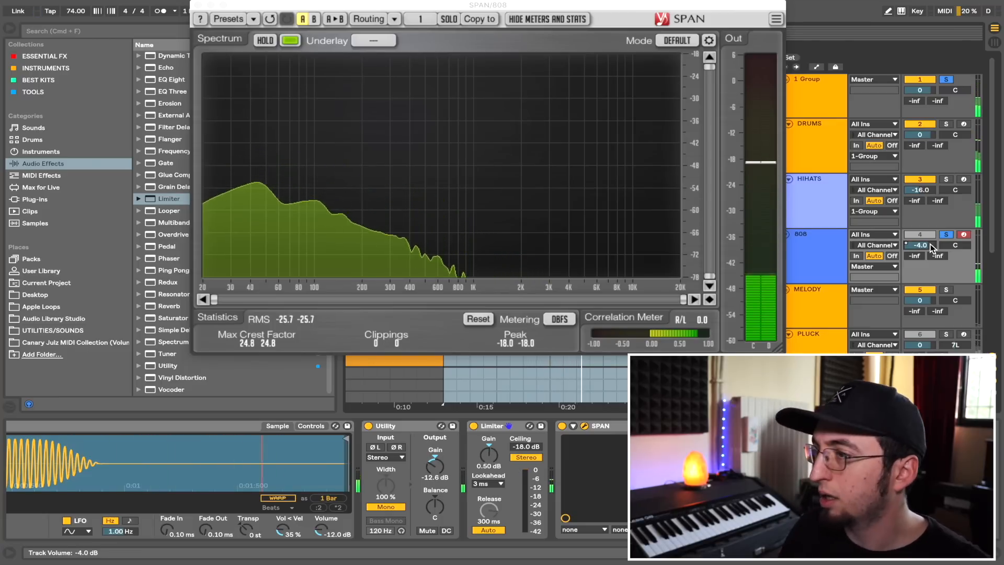
pyautogui.press('Up')
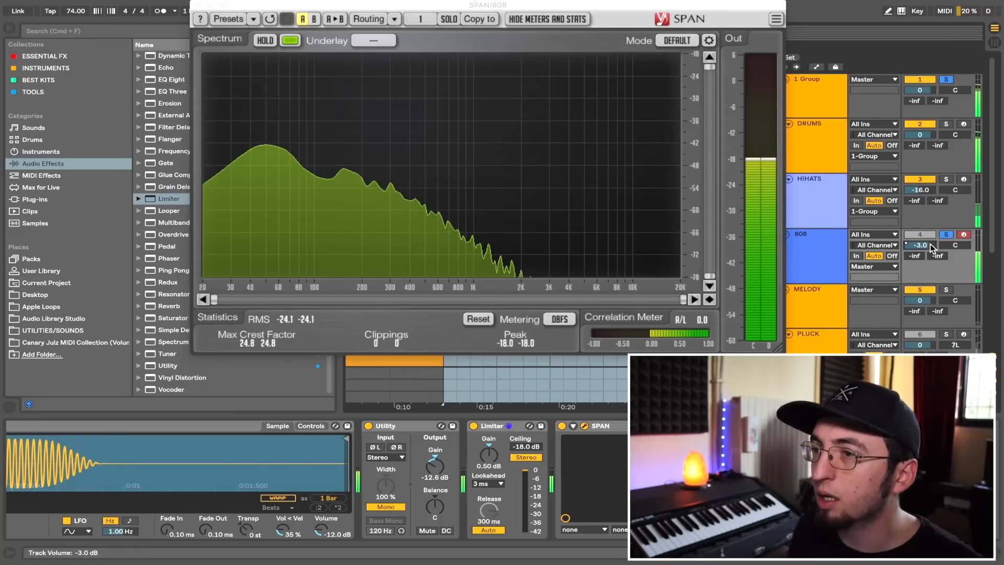
pyautogui.press('space')
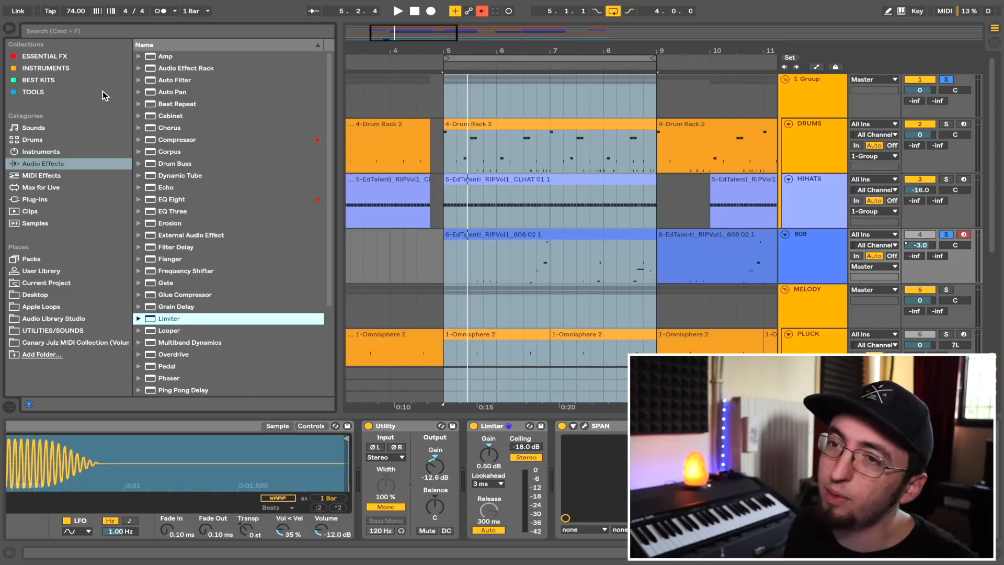
# - Insert FF Pro-Q 2 from the ESSENTIAL FX collection after the Limiter on the 808 and move its window clear of the tracks
pyautogui.click(81, 55)
pyautogui.click(73, 68)
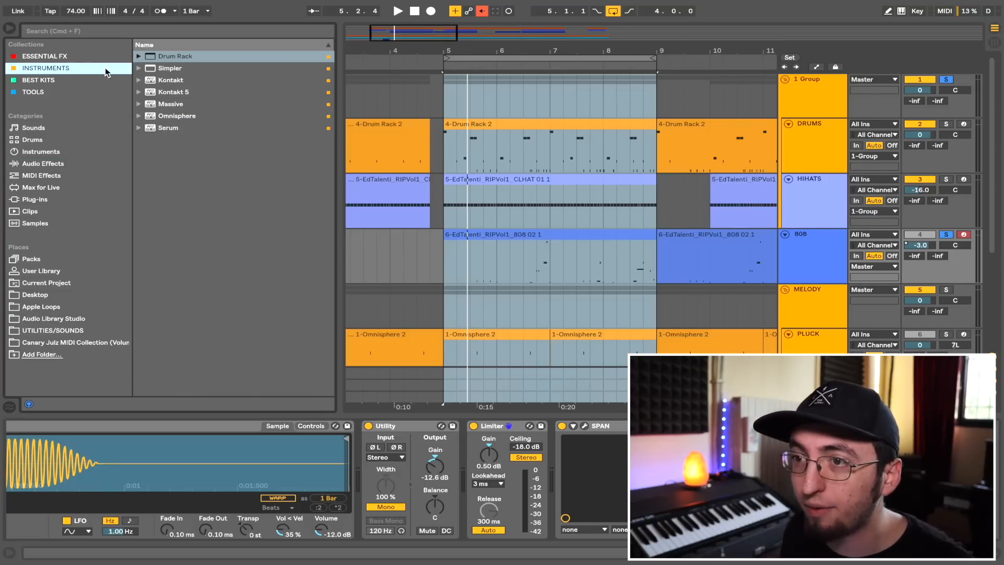
pyautogui.click(88, 56)
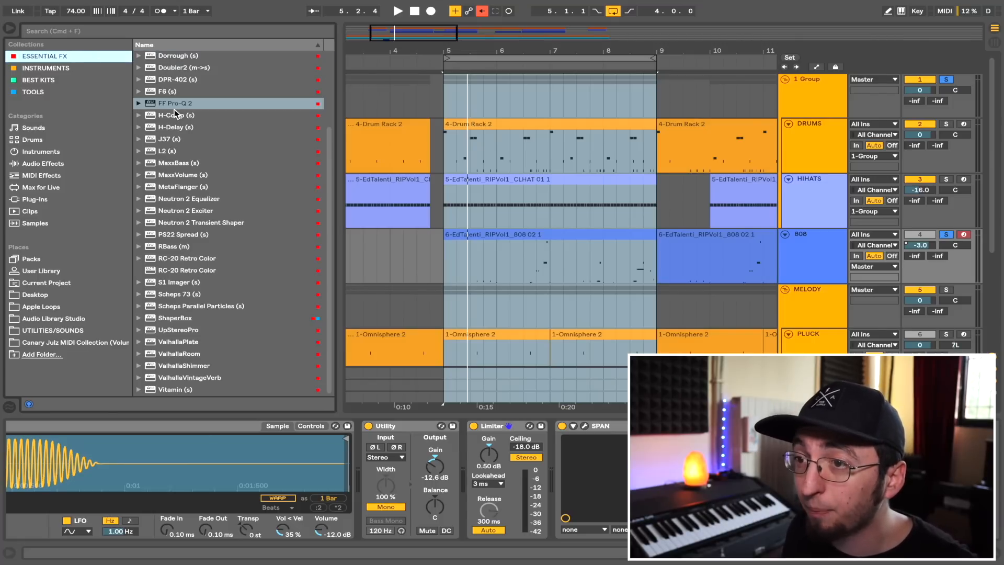
pyautogui.click(175, 108)
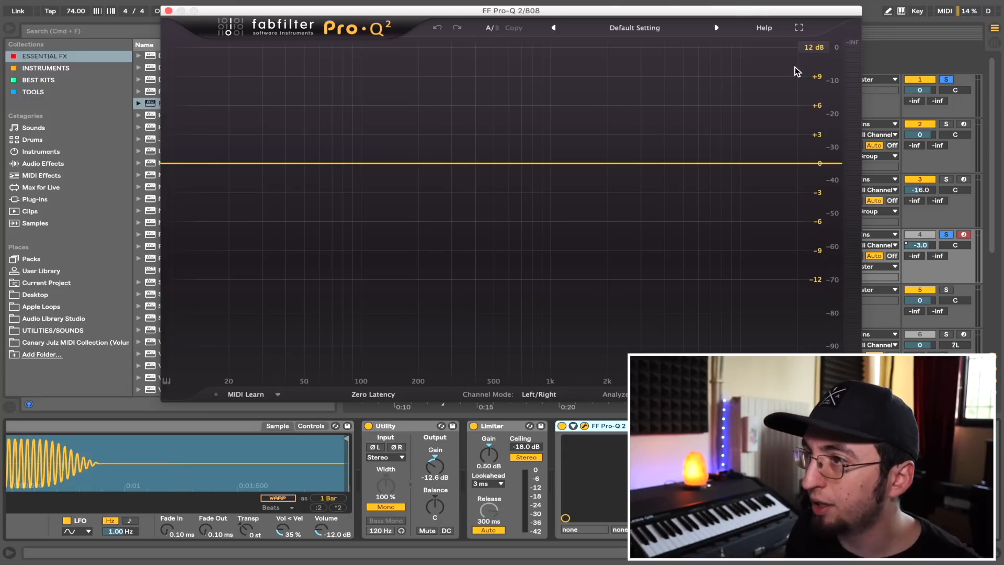
pyautogui.moveTo(727, 11); pyautogui.dragTo(582, 34)
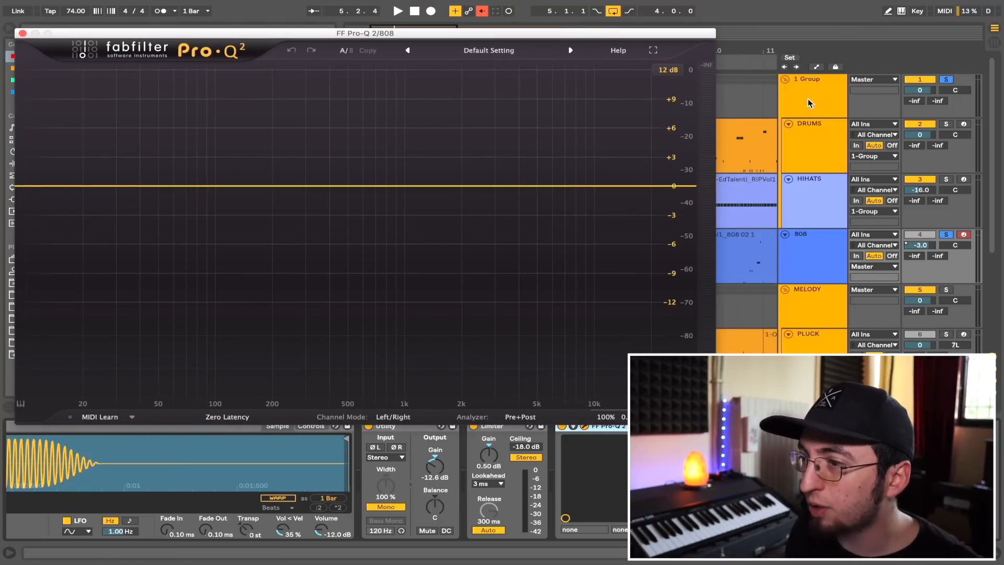
# - Open the drum group's Pro-Q 2 and check the settings of its low bell band
pyautogui.click(814, 130)
pyautogui.click(160, 426)
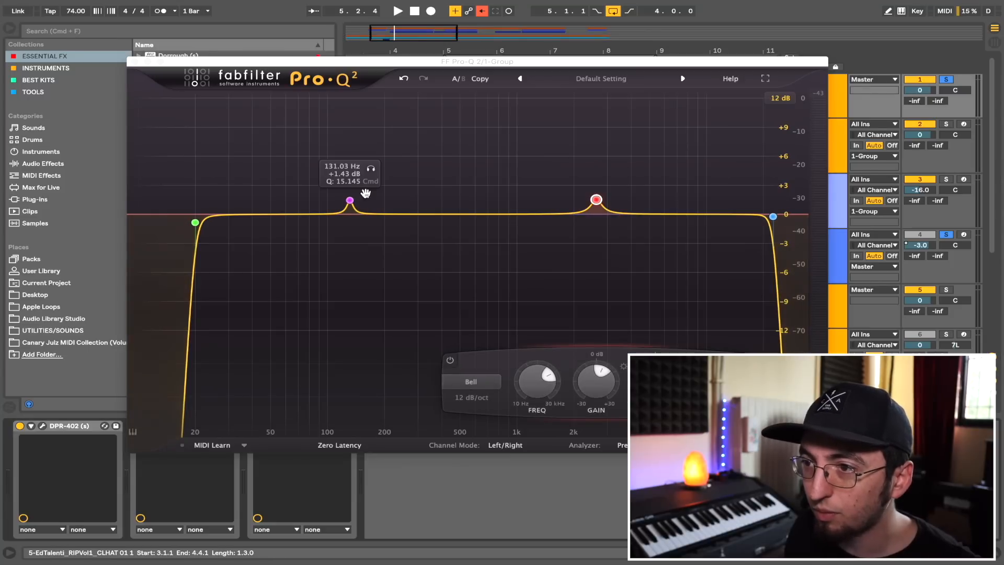
# - Close the drum group's EQ and add a bell cut of about -1.87 dB at 131 Hz in the 808's Pro-Q 2
pyautogui.click(137, 61)
pyautogui.click(828, 256)
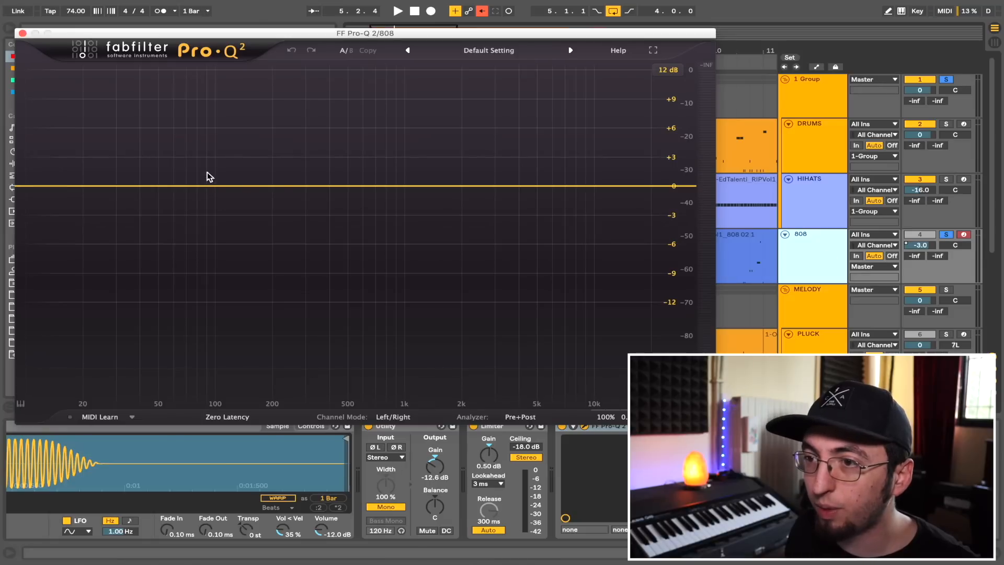
pyautogui.moveTo(207, 187); pyautogui.dragTo(210, 204)
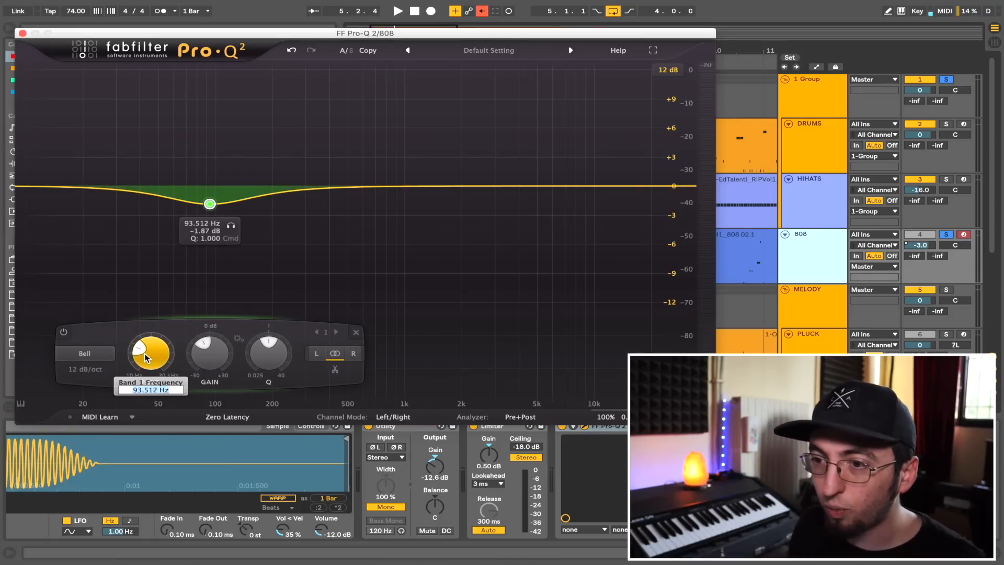
pyautogui.write('131')
pyautogui.press('Return')
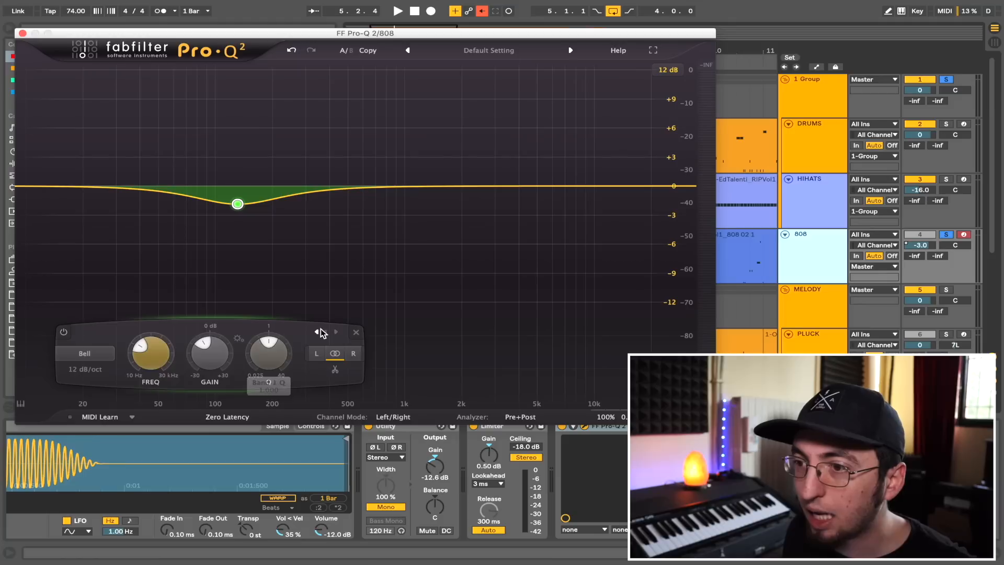
# - Narrow the Q of the 808's bell cut while listening, then stop playback and close the EQ
pyautogui.moveTo(271, 363); pyautogui.dragTo(274, 306)
pyautogui.press('space')
pyautogui.moveTo(297, 353); pyautogui.dragTo(299, 346)
pyautogui.moveTo(319, 37); pyautogui.dragTo(408, 34)
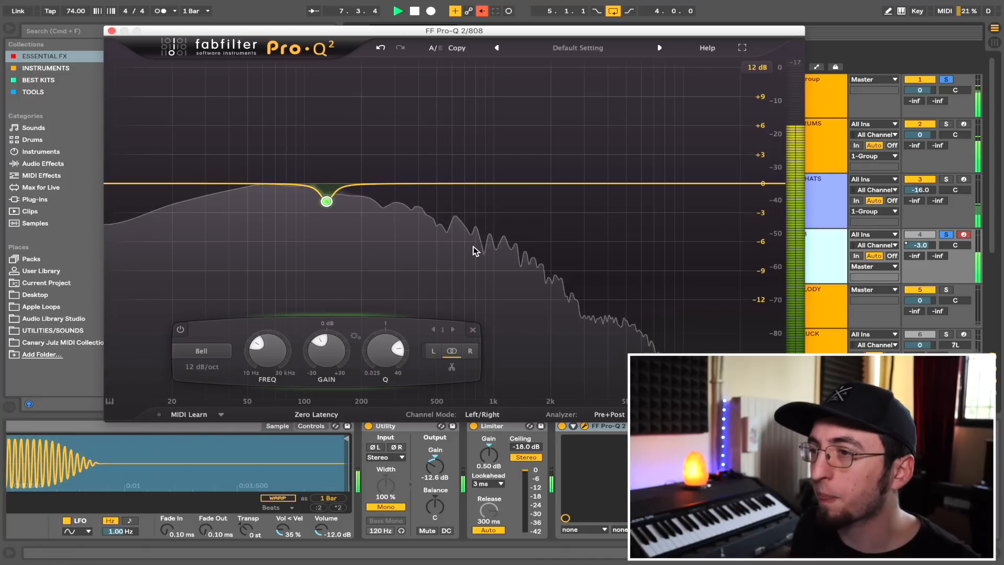
pyautogui.press('space')
pyautogui.click(111, 30)
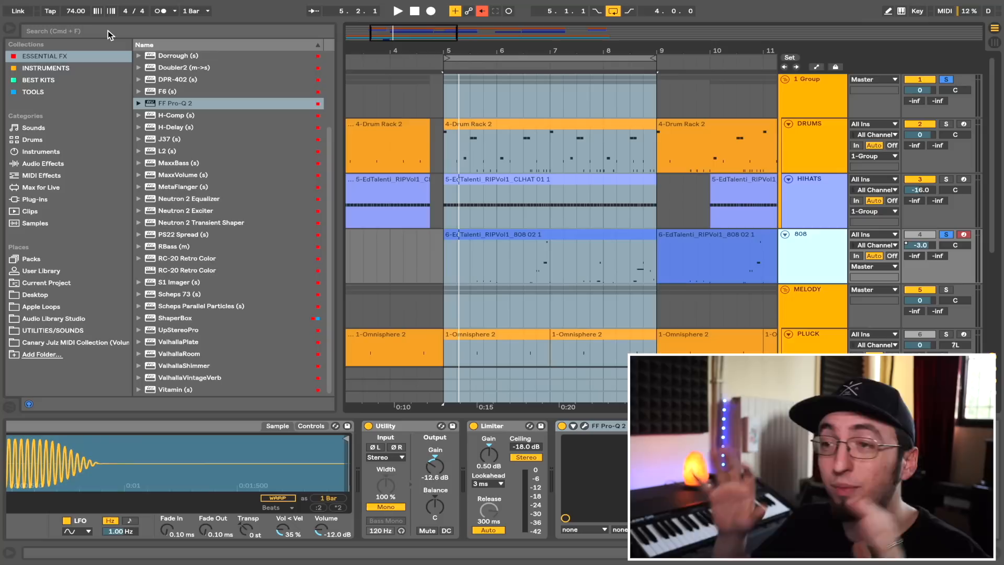
# - Play the looped drums together with the 808 and view the full arrangement with the browser hidden
pyautogui.press('space')
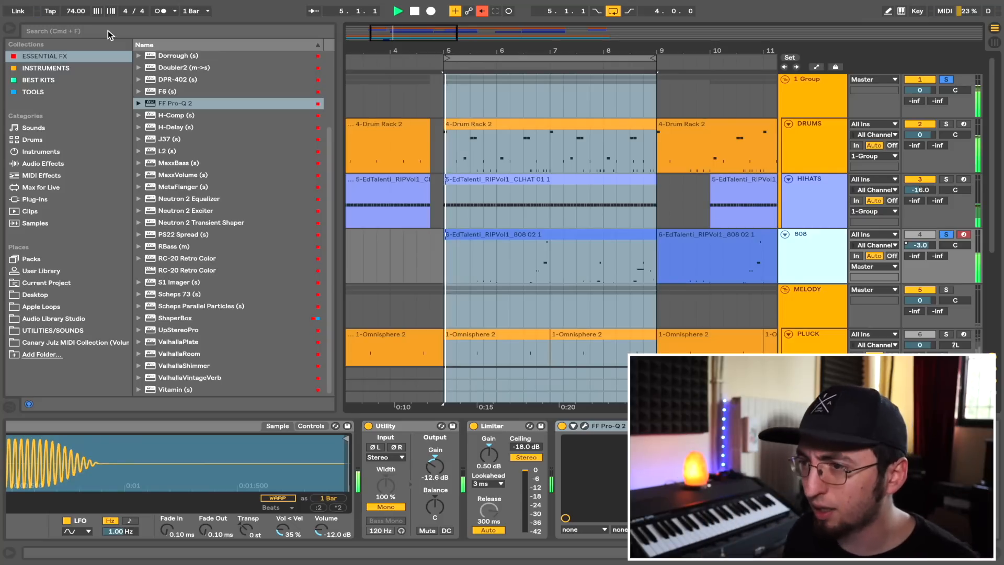
pyautogui.click(9, 28)
pyautogui.scroll(-5, 353, 179)
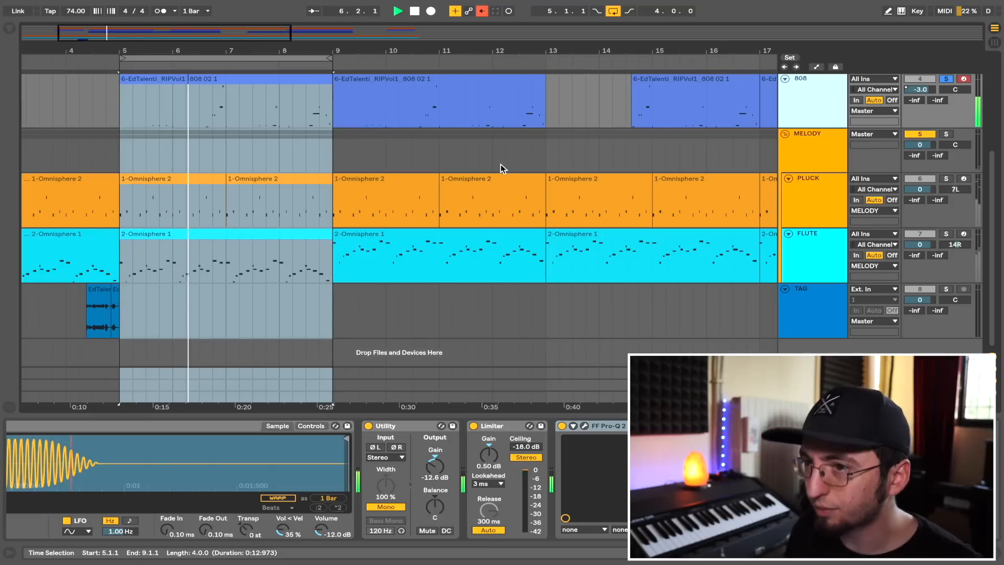
pyautogui.scroll(1, 501, 167)
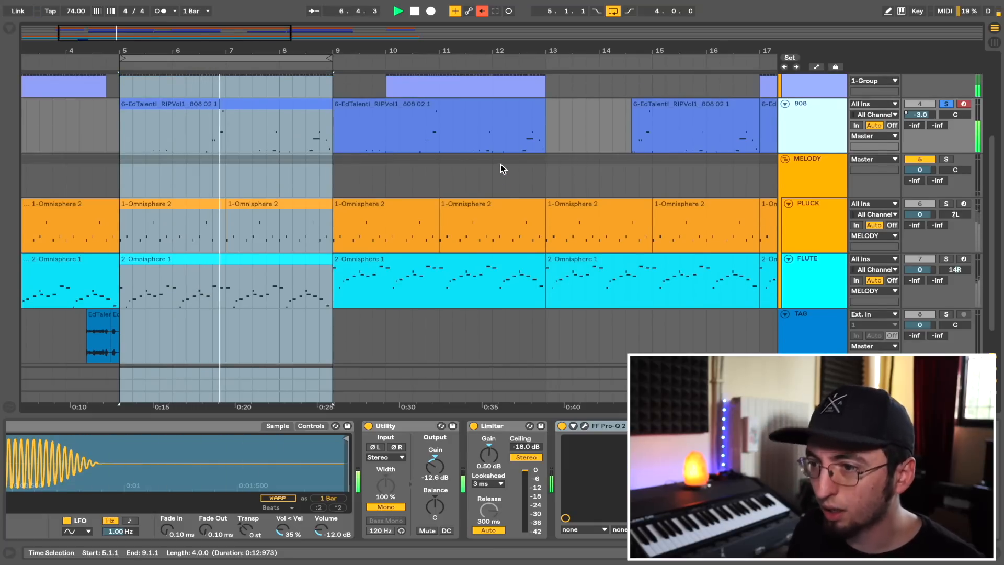
pyautogui.press('space')
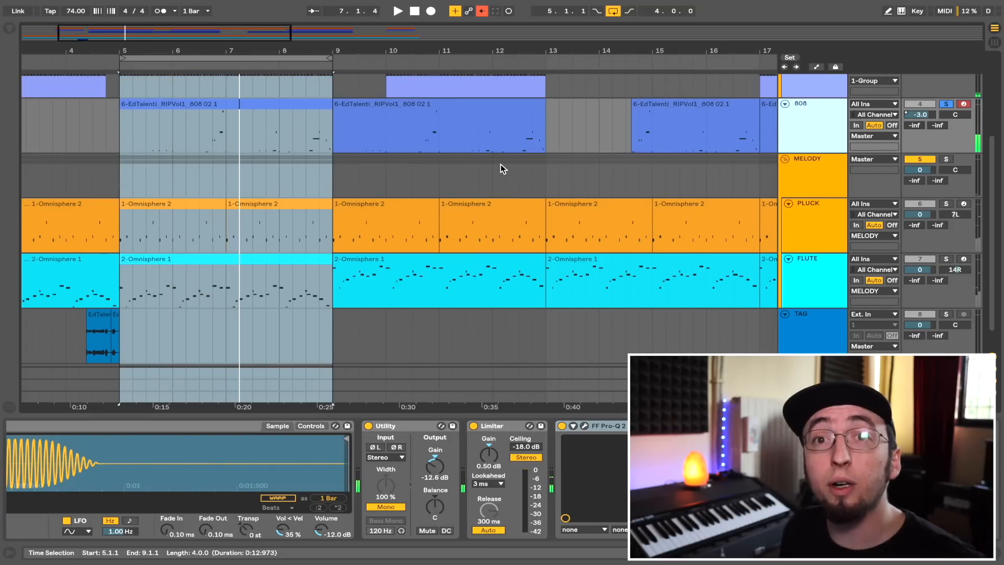
# - Move the solo from the drum group and 808 to the MELODY group and play it back
pyautogui.scroll(5, 941, 88)
pyautogui.click(944, 79)
pyautogui.scroll(-4, 926, 173)
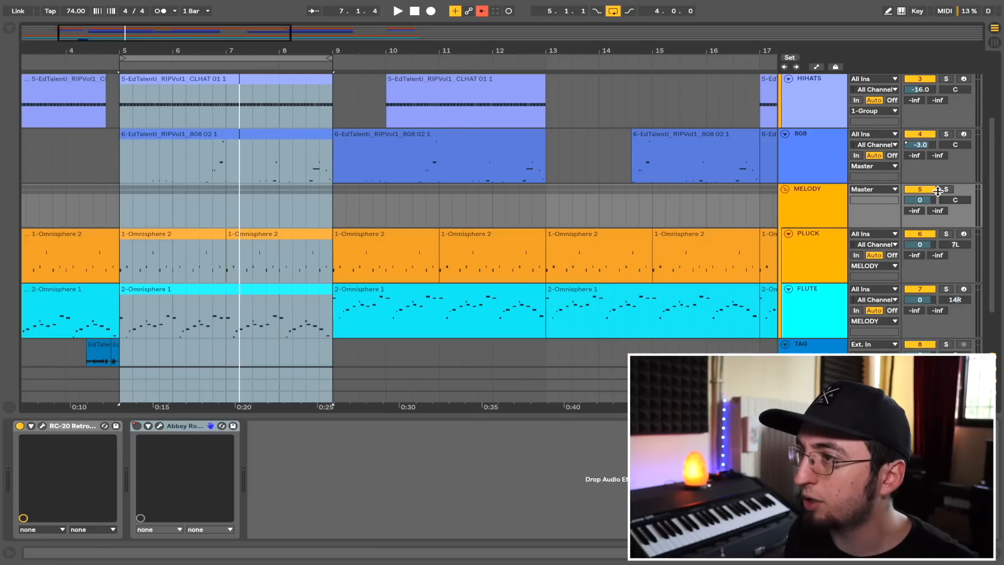
pyautogui.click(827, 198)
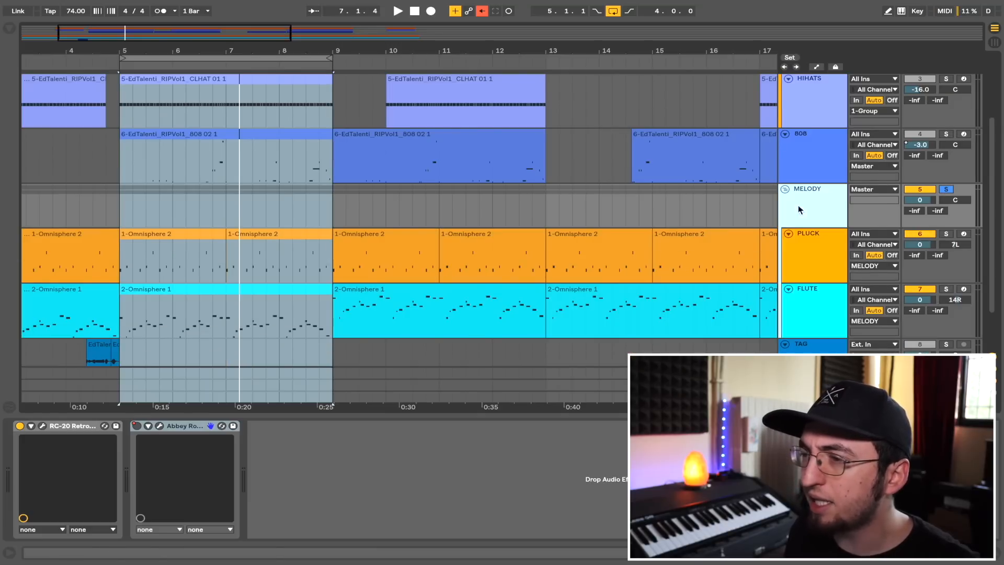
pyautogui.scroll(-2, 209, 222)
pyautogui.press('space')
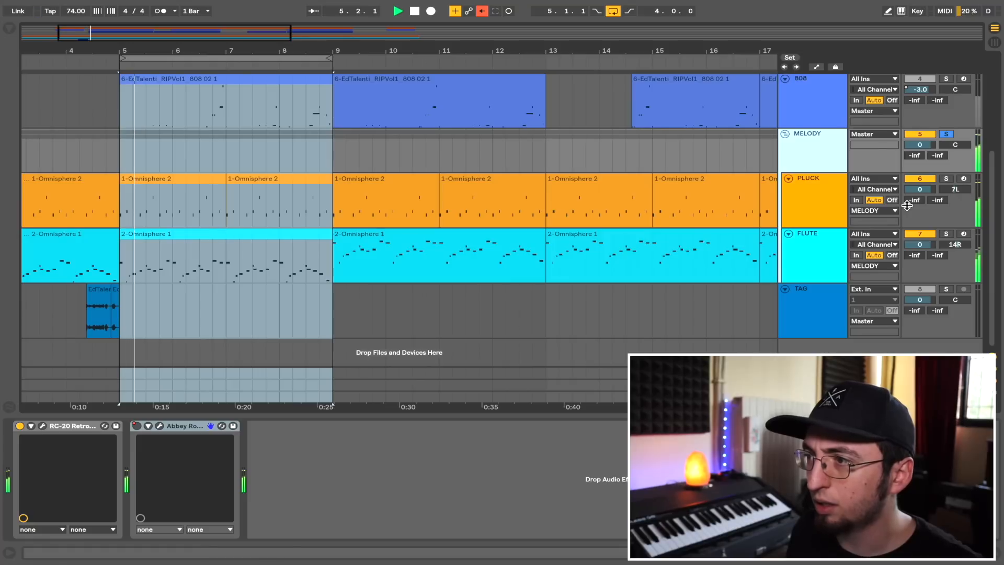
pyautogui.press('space')
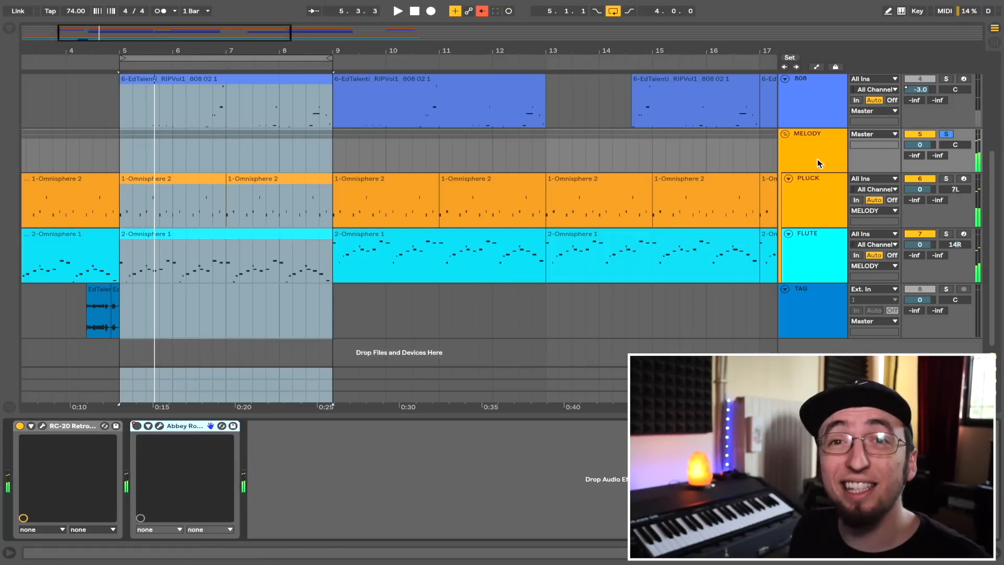
# - Insert SPAN from the TOOLS collection at the end of the MELODY group's chain and Utility at its start
pyautogui.press('super+alt+b')
pyautogui.click(49, 92)
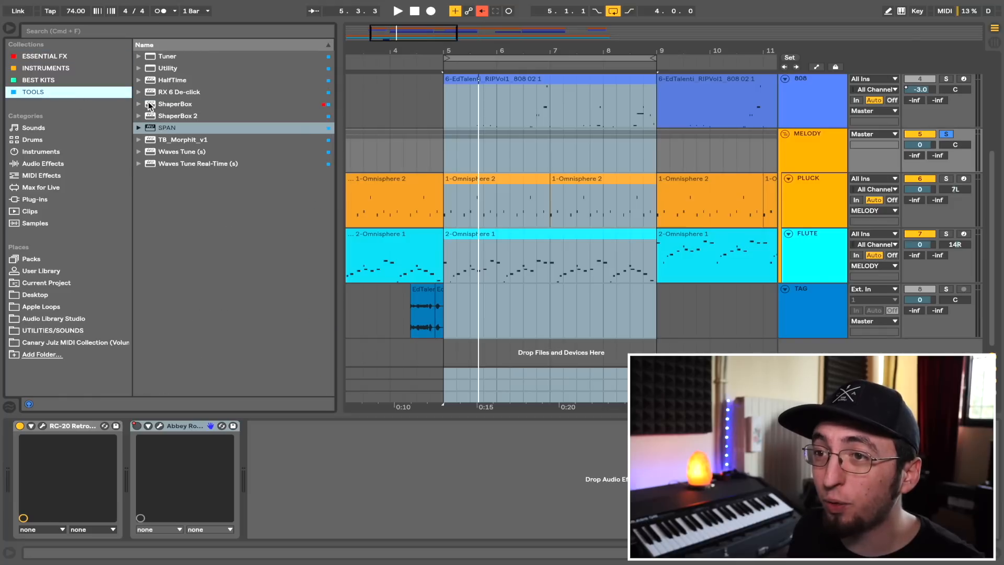
pyautogui.doubleClick(167, 127)
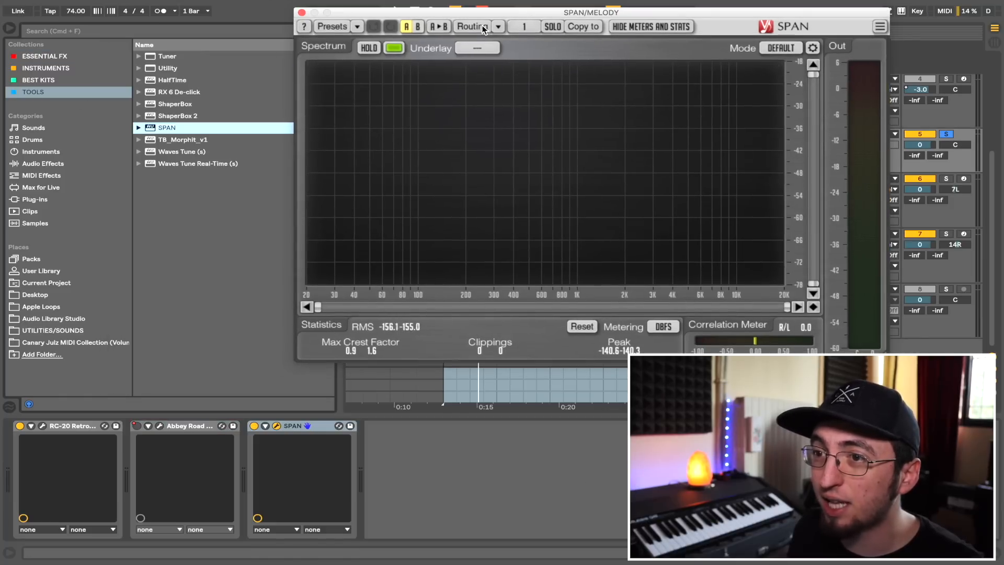
pyautogui.moveTo(166, 68); pyautogui.dragTo(52, 480)
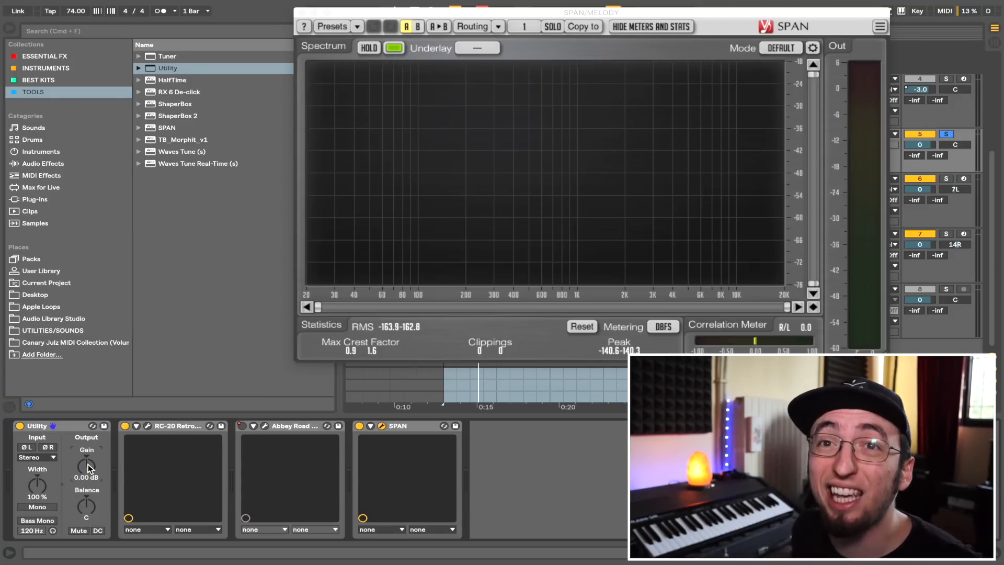
# - Lower the MELODY group's Utility gain to -16.0 dB while monitoring playback in SPAN, then close SPAN
pyautogui.press('space')
pyautogui.press('Down')
pyautogui.press('Down')
pyautogui.press('Down')
pyautogui.press('Down')
pyautogui.press('Down')
pyautogui.press('Down')
pyautogui.press('Down')
pyautogui.press('Down')
pyautogui.press('Down')
pyautogui.press('Down')
pyautogui.press('Down')
pyautogui.press('Down')
pyautogui.press('Down')
pyautogui.press('Down')
pyautogui.press('Down')
pyautogui.press('Down')
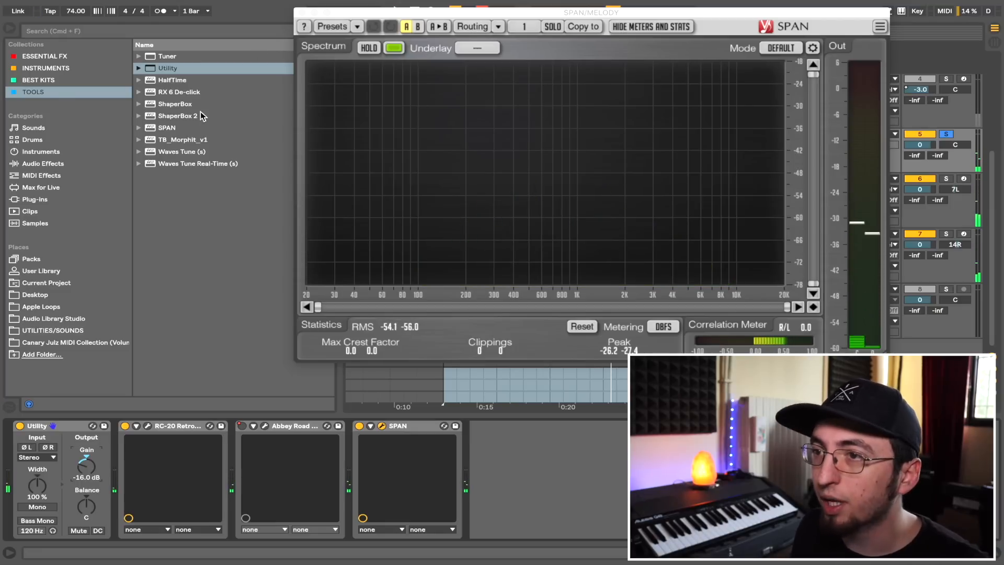
pyautogui.click(303, 12)
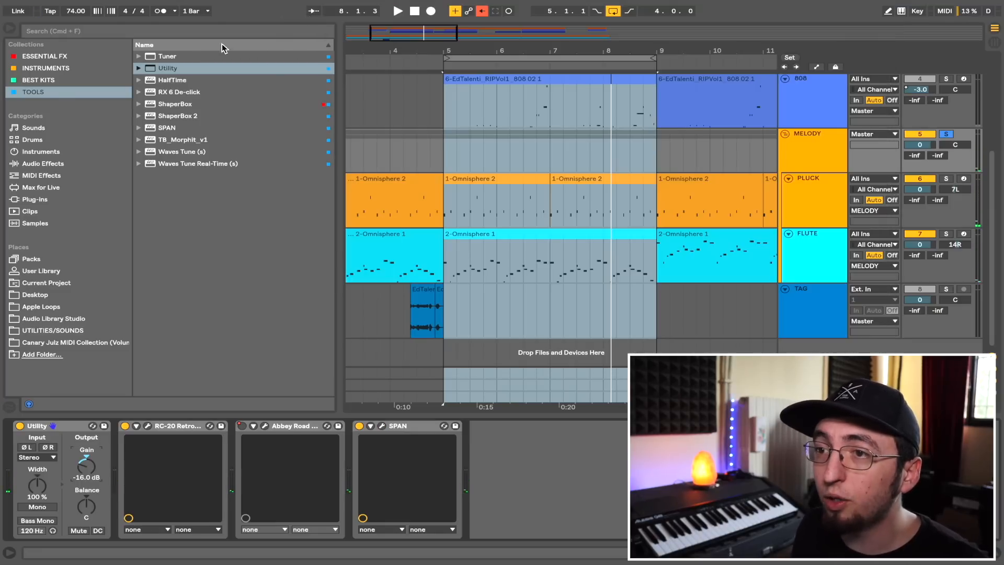
# - Insert FF Pro-Q 2 after RC-20 on the MELODY group and add a low-cut band at about 50 Hz
pyautogui.click(70, 56)
pyautogui.moveTo(289, 444); pyautogui.dragTo(271, 513)
pyautogui.click(257, 250)
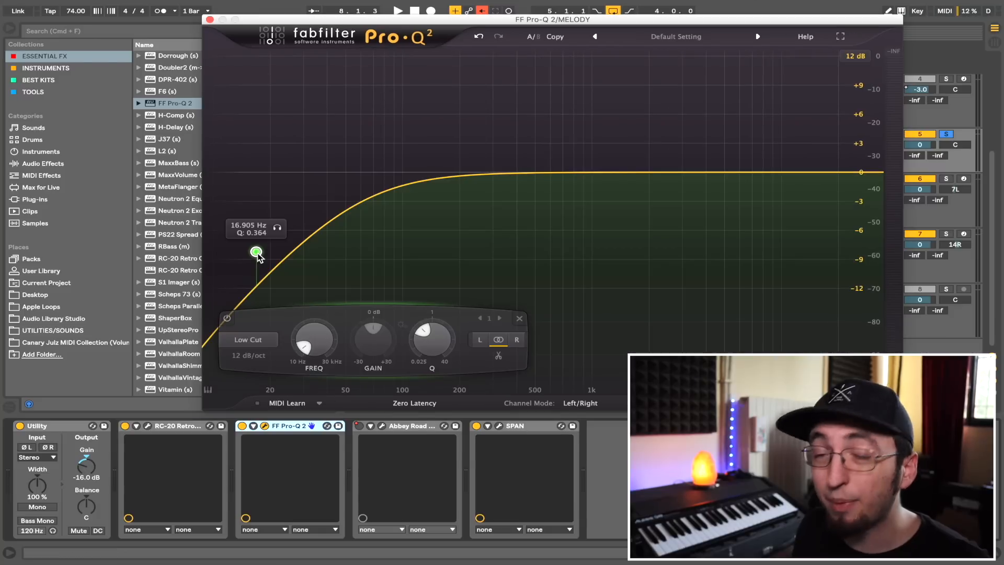
pyautogui.moveTo(259, 251); pyautogui.dragTo(344, 192)
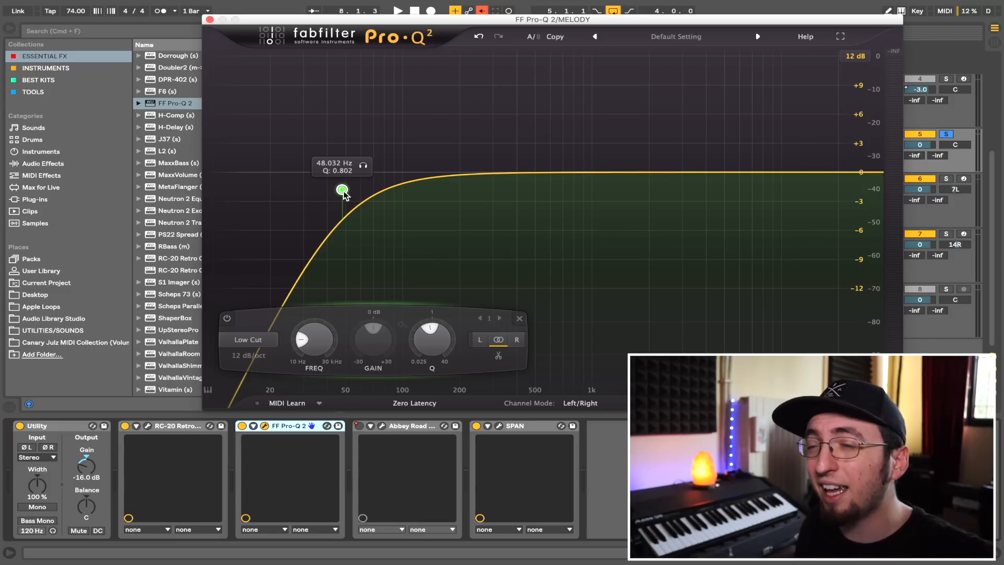
pyautogui.moveTo(344, 192); pyautogui.dragTo(349, 193)
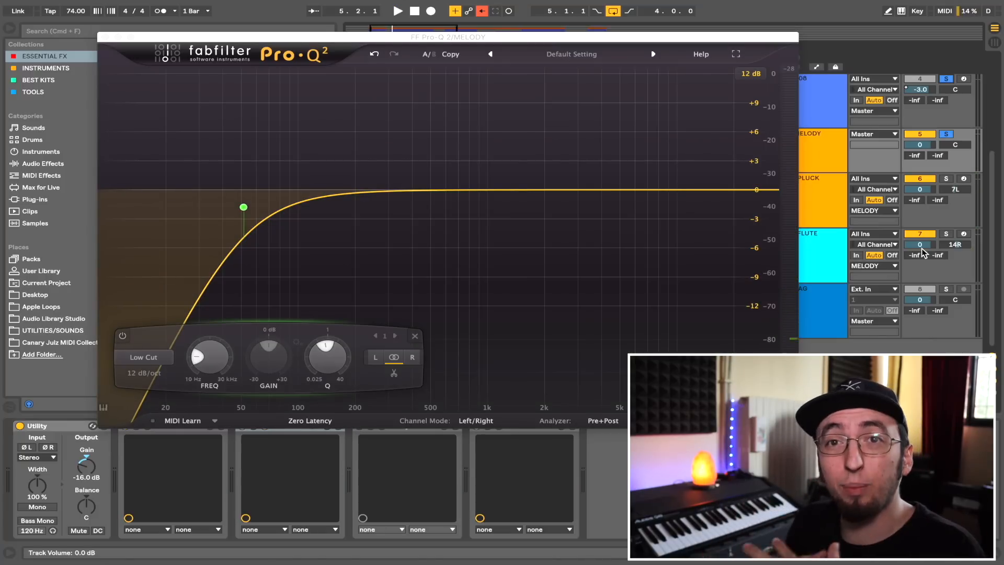
# - Try the melody's low cut at 96 dB/oct around 105 Hz while playing it together with the 808
pyautogui.scroll(1, 923, 252)
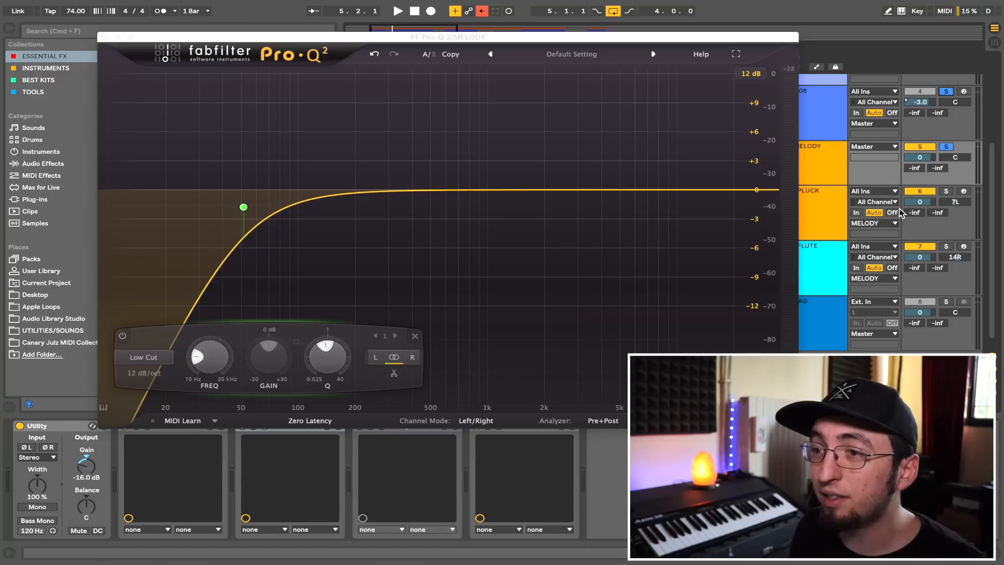
pyautogui.press('space')
pyautogui.moveTo(243, 208); pyautogui.dragTo(333, 209)
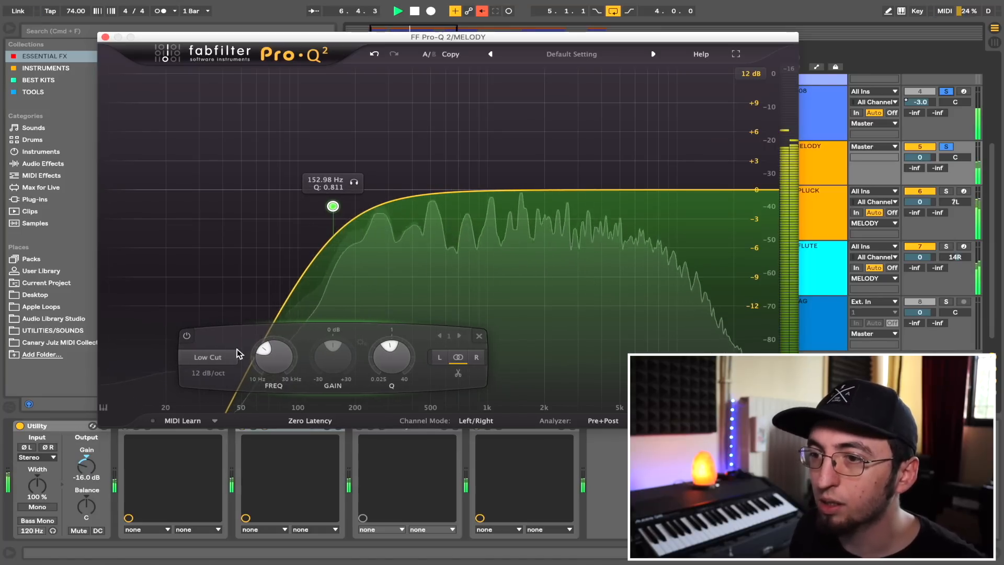
pyautogui.click(217, 359)
pyautogui.click(217, 359)
pyautogui.click(215, 374)
pyautogui.click(212, 483)
pyautogui.moveTo(332, 206); pyautogui.dragTo(302, 232)
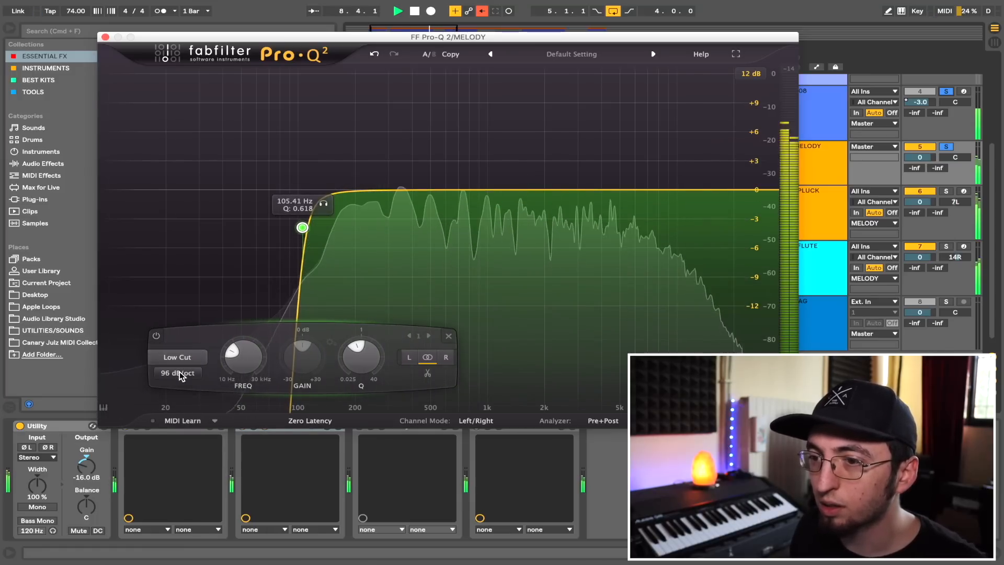
# - Set the melody's low-cut slope to 48 dB/oct and move the band to about 159 Hz with a Q of 0.338
pyautogui.click(178, 373)
pyautogui.moveTo(302, 228); pyautogui.dragTo(338, 281)
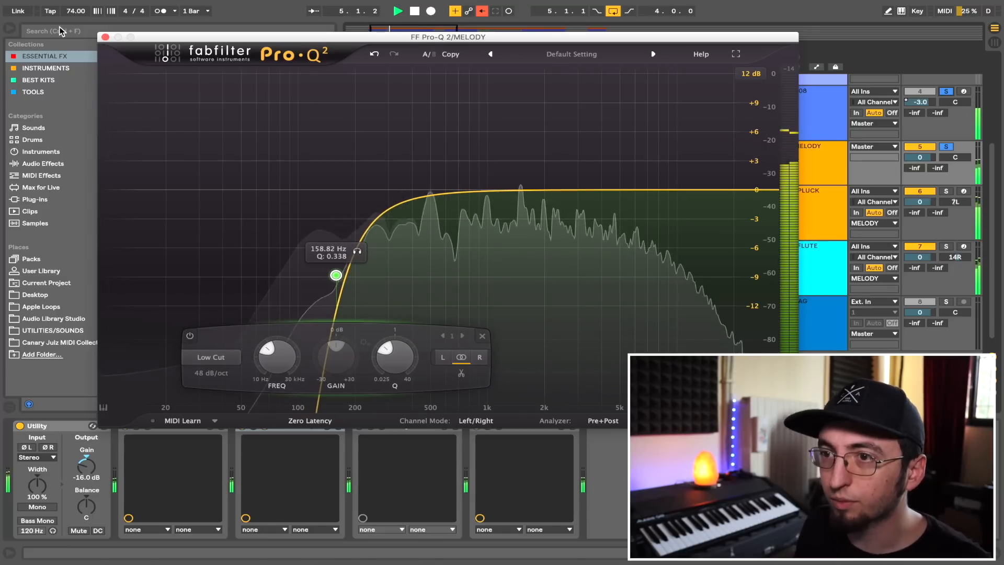
pyautogui.press('space')
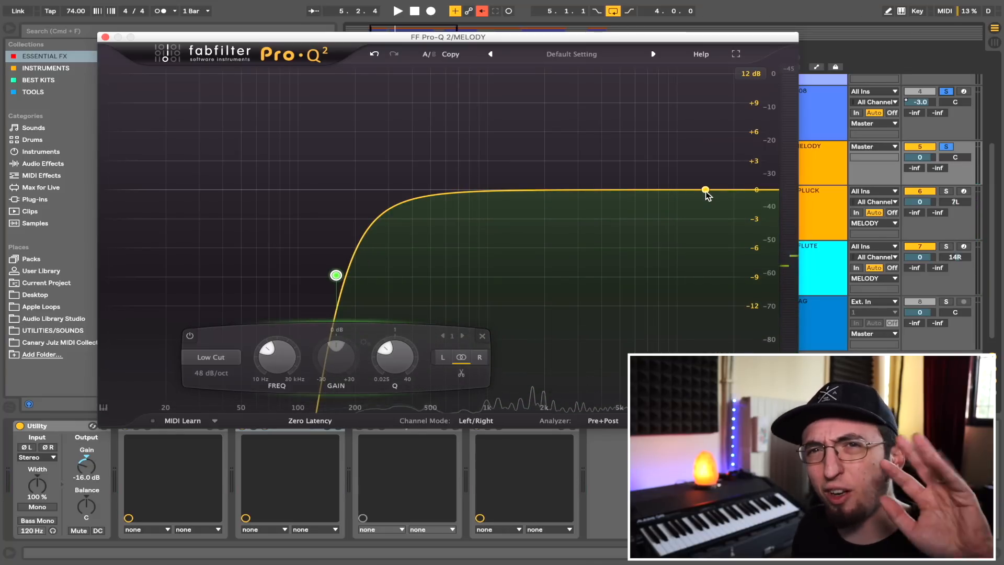
# - Add a high-cut band with a 96 dB/oct slope to the melody's EQ and set its frequency to 22500 Hz
pyautogui.moveTo(709, 195); pyautogui.dragTo(711, 205)
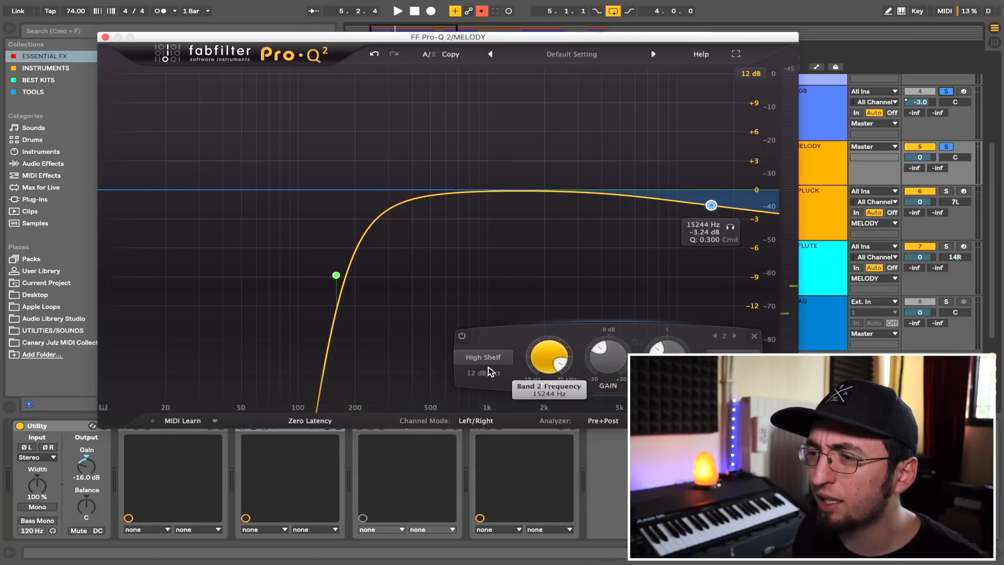
pyautogui.click(483, 358)
pyautogui.click(489, 422)
pyautogui.click(484, 373)
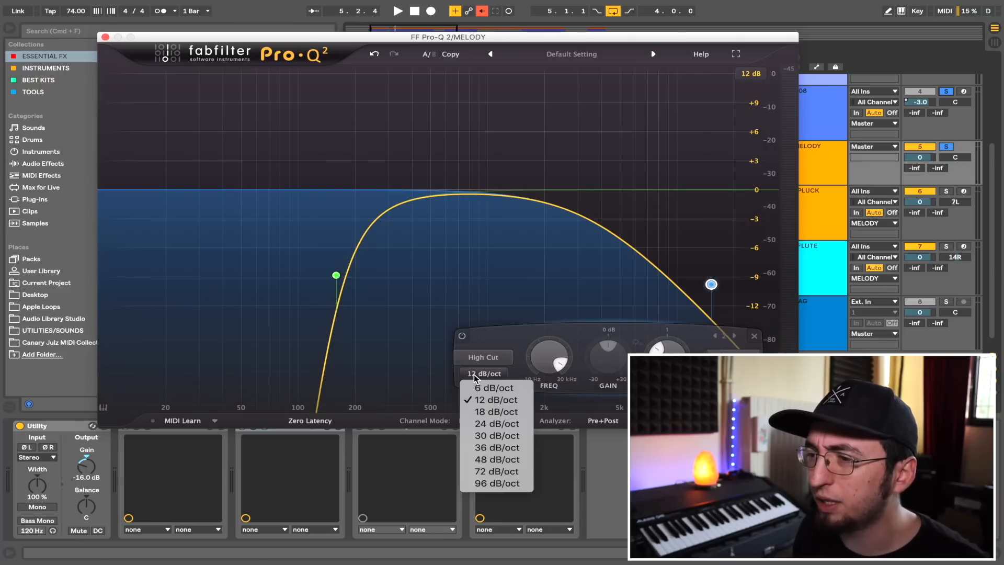
pyautogui.click(479, 490)
pyautogui.doubleClick(542, 369)
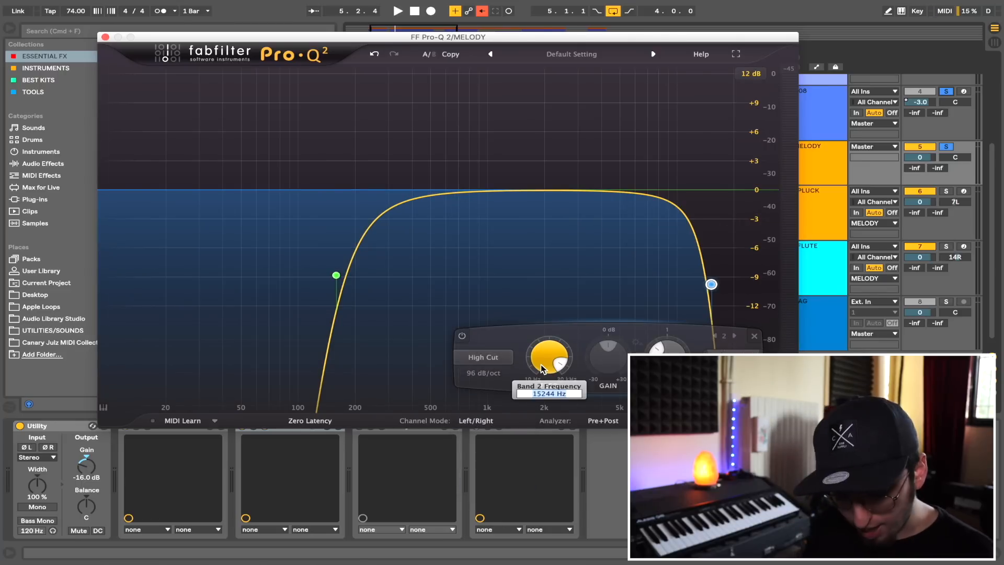
pyautogui.press('Return')
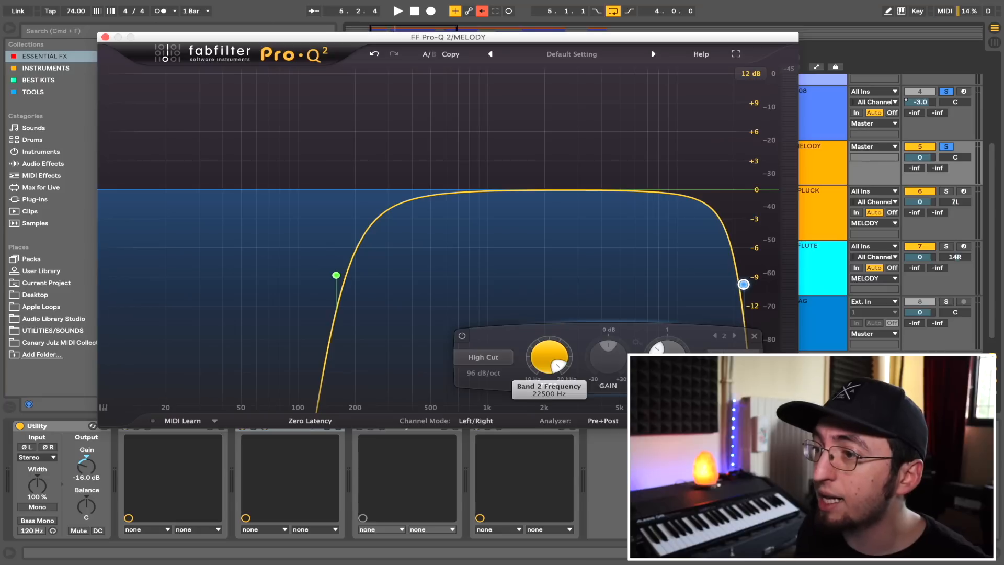
# - Move the melody's high cut to about 15116 Hz with a Q of 0.900 during playback, then close the EQ
pyautogui.press('space')
pyautogui.moveTo(743, 212); pyautogui.dragTo(710, 199)
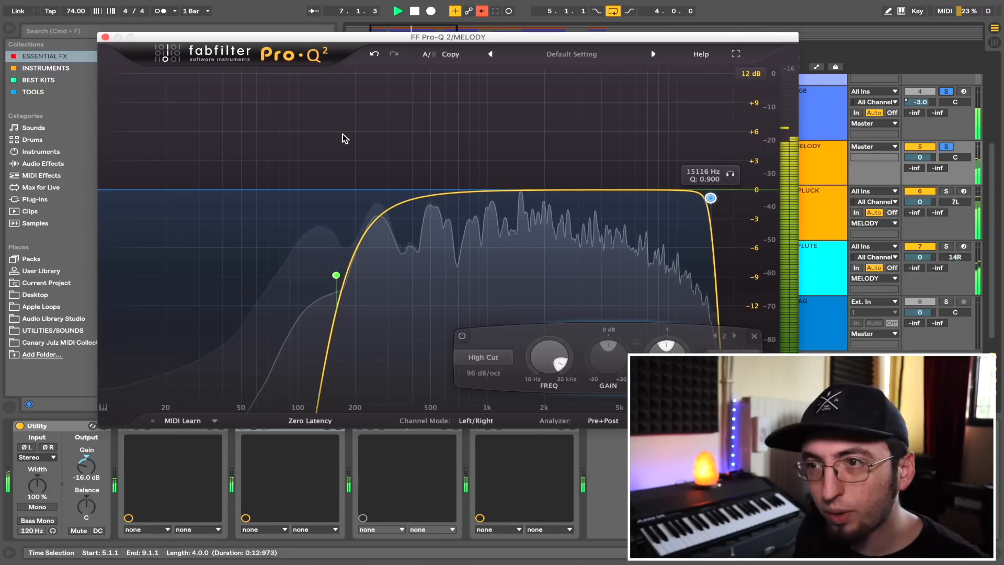
pyautogui.click(105, 37)
# - Stop playback and set the MELODY group's track volume to -4.0 dB
pyautogui.scroll(3, 813, 199)
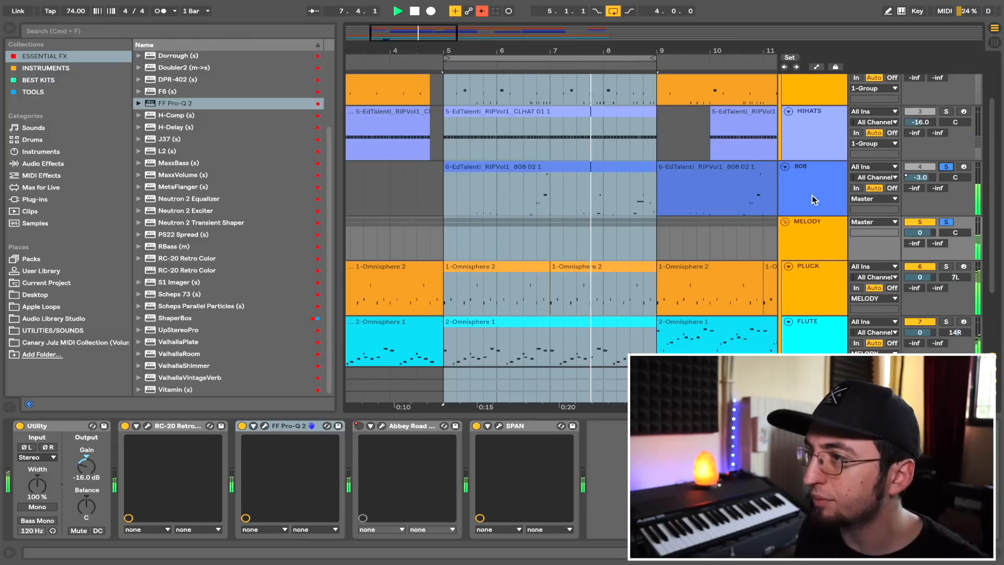
pyautogui.press('space')
pyautogui.click(812, 241)
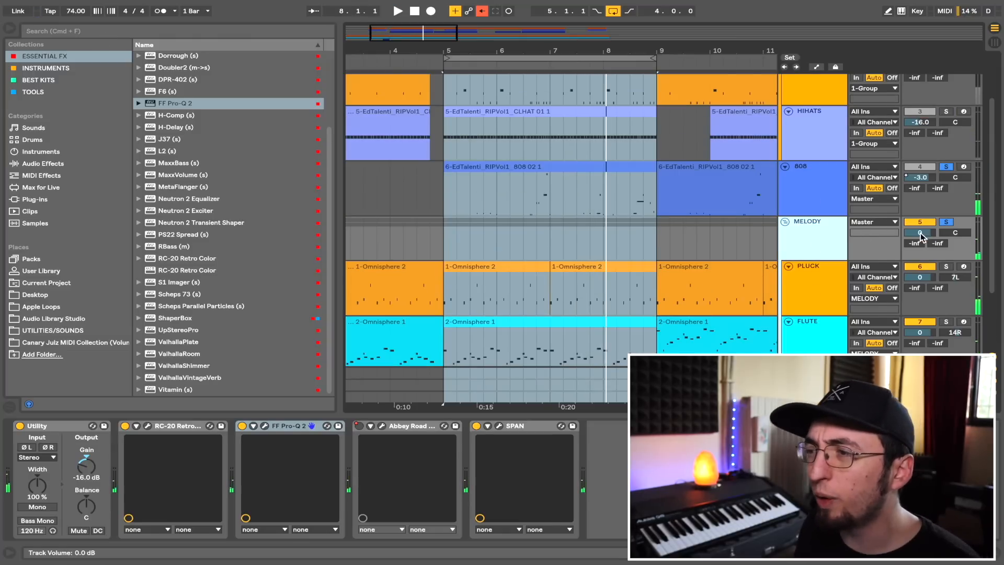
pyautogui.click(921, 233)
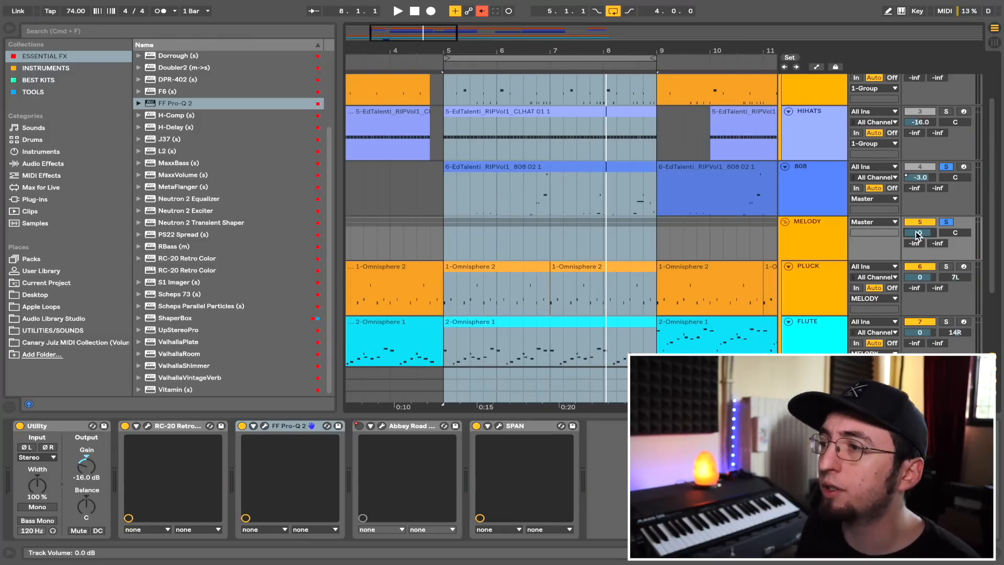
pyautogui.write('-4')
pyautogui.press('Return')
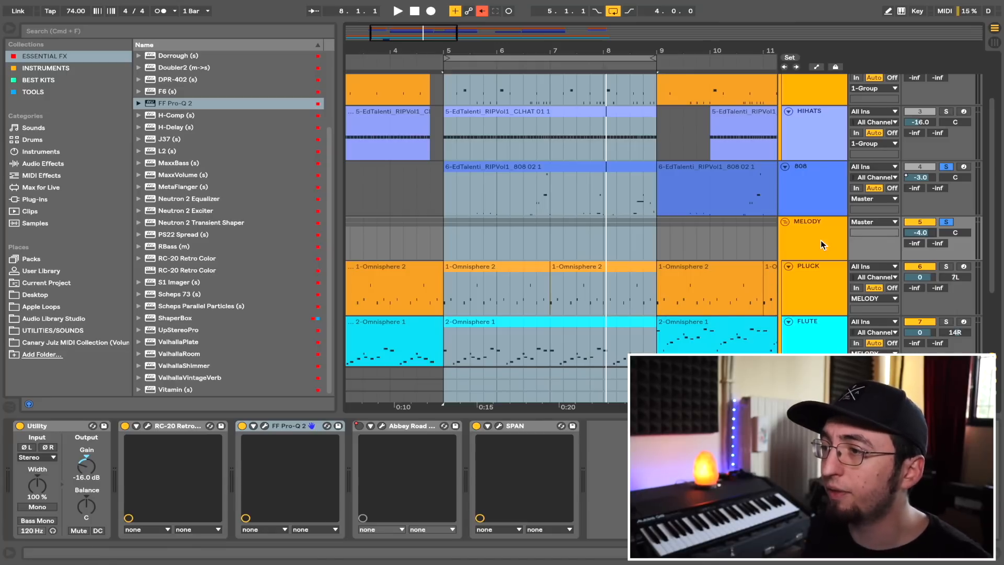
# - Set the MELODY group's track volume to -5.0 dB while the loop plays
pyautogui.press('space')
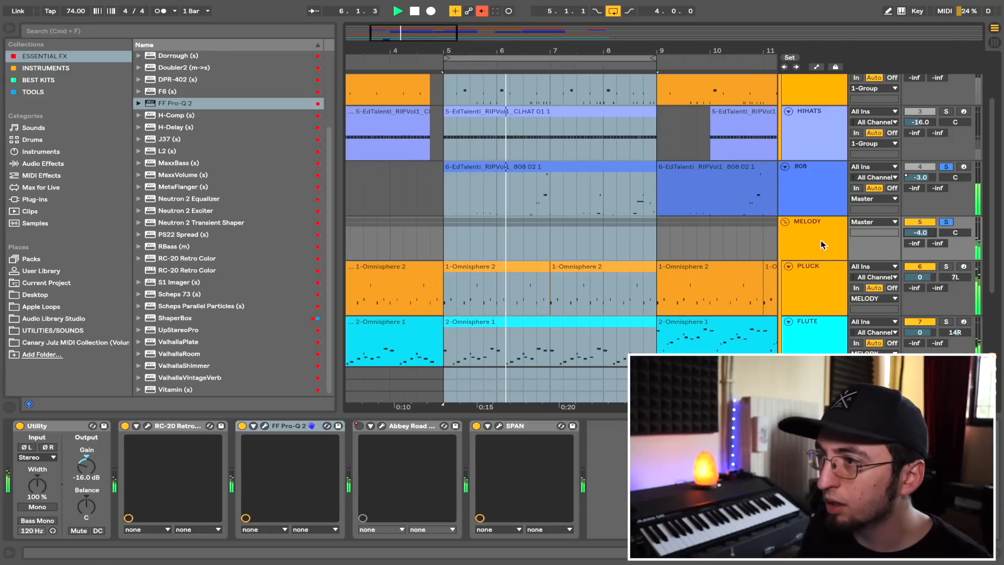
pyautogui.click(820, 240)
pyautogui.click(927, 233)
pyautogui.press('Down')
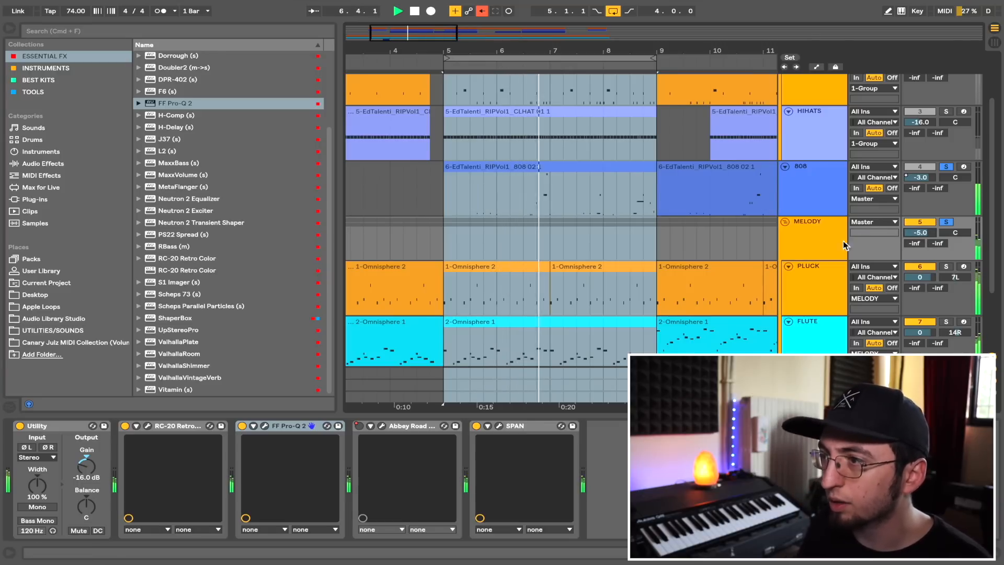
# - Lower the PLUCK track's volume to -5.0 dB during playback, then stop playback
pyautogui.click(817, 282)
pyautogui.click(920, 278)
pyautogui.press('Down')
pyautogui.press('Down')
pyautogui.press('Down')
pyautogui.press('Down')
pyautogui.press('Down')
pyautogui.press('Down')
pyautogui.press('Up')
pyautogui.click(823, 284)
pyautogui.press('space')
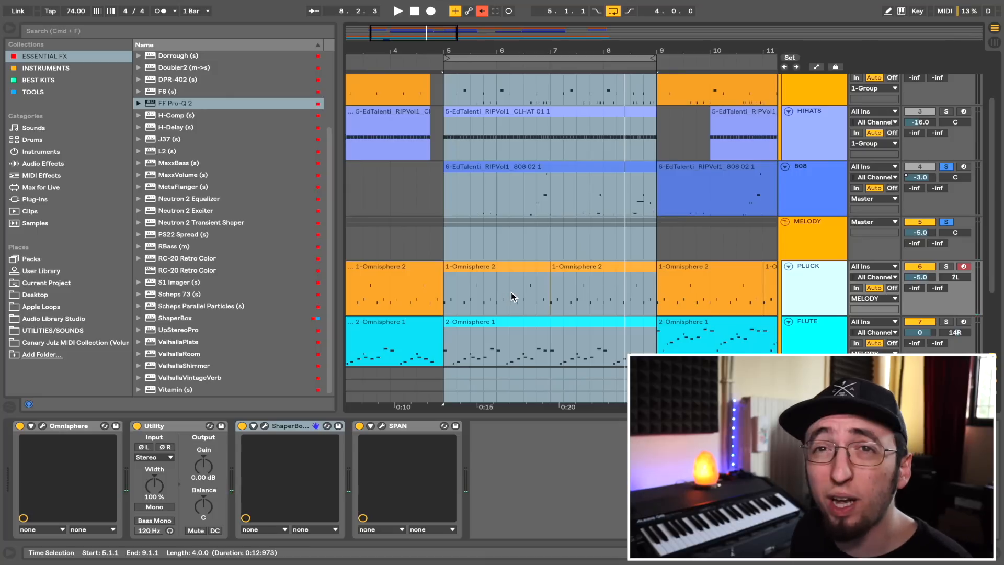
# - Unsolo the 808 and lower the PLUCK track's volume to -7.0 dB during playback, then stop playback
pyautogui.click(833, 328)
pyautogui.scroll(-3, 833, 328)
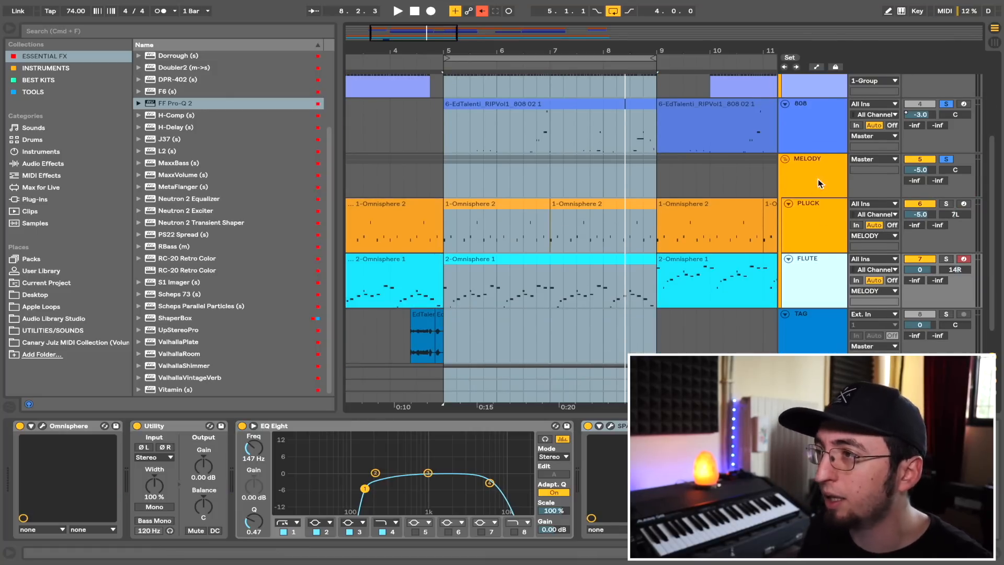
pyautogui.press('space')
pyautogui.click(947, 104)
pyautogui.click(835, 229)
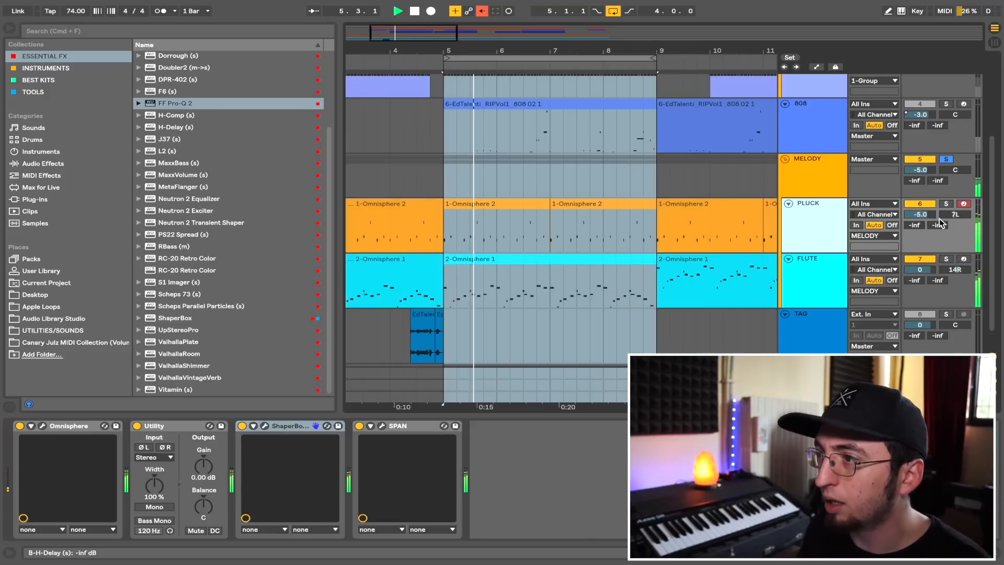
pyautogui.moveTo(928, 218); pyautogui.dragTo(928, 220)
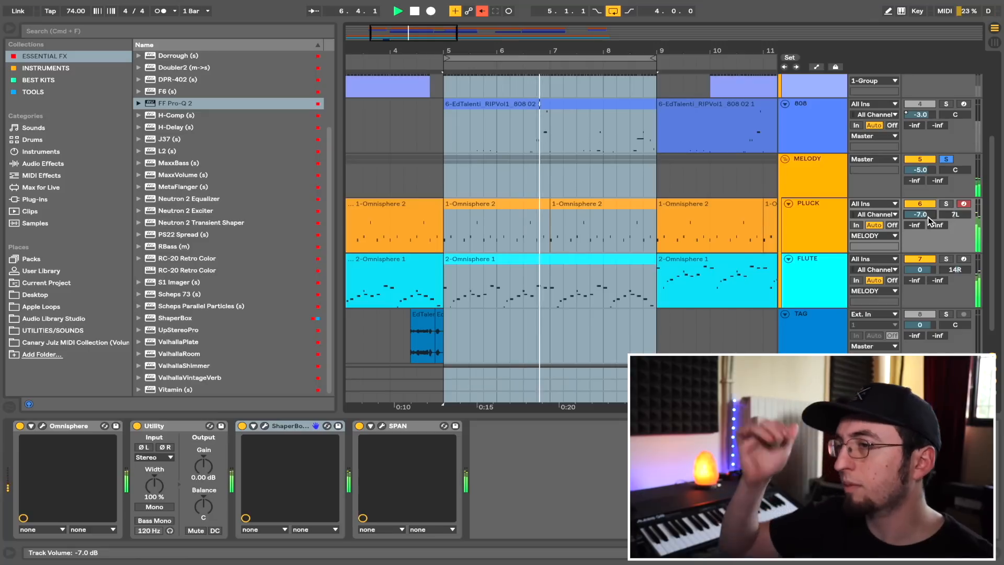
pyautogui.press('space')
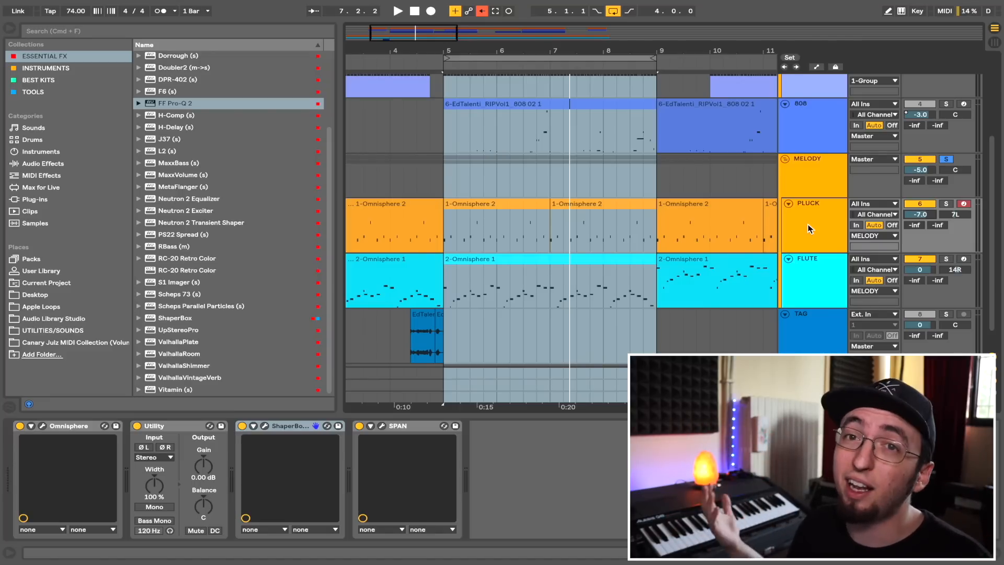
# - Add a bell band to the melody's FF Pro-Q 2 at about 4450 Hz with about +2.93 dB of gain
pyautogui.press('space')
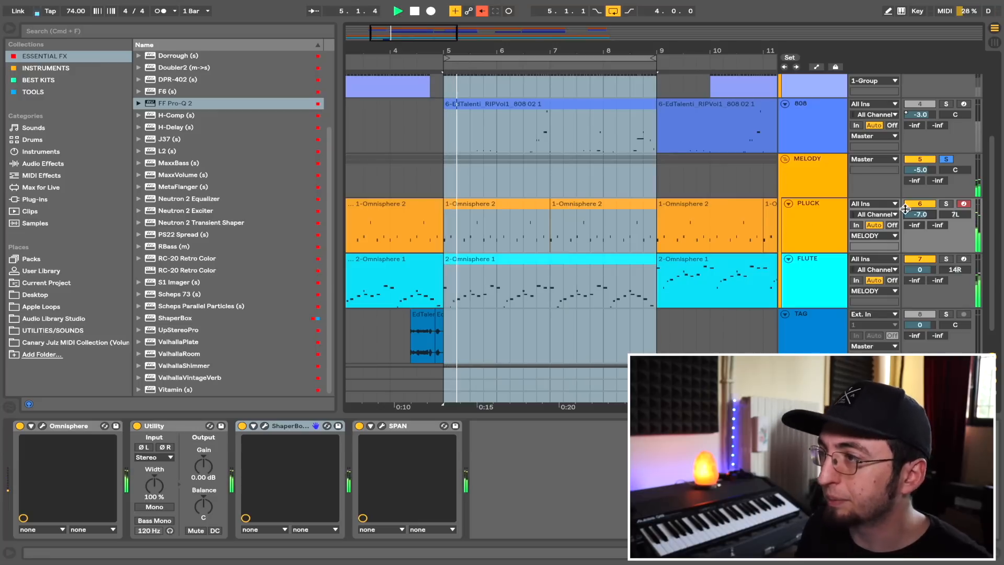
pyautogui.scroll(-1, 828, 219)
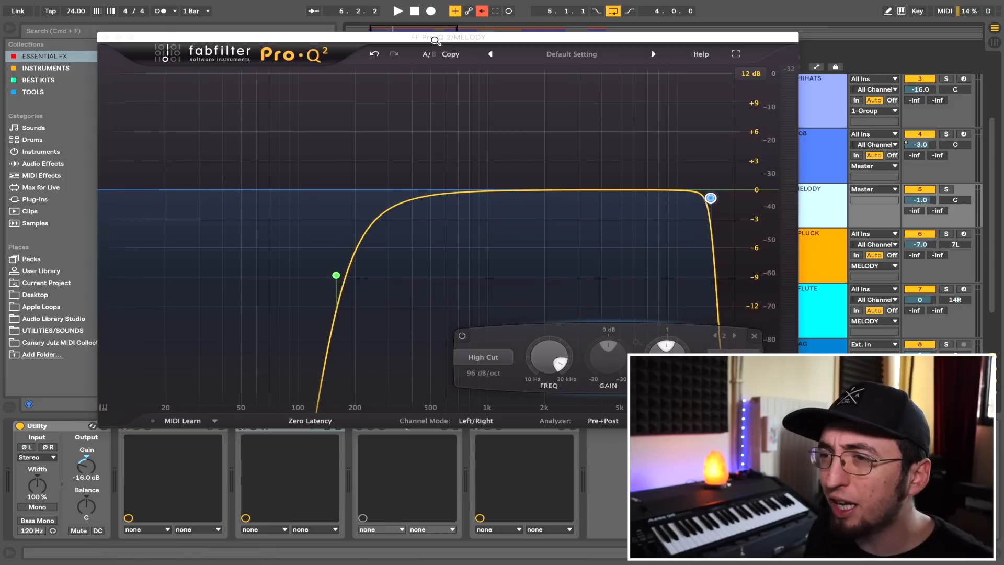
pyautogui.moveTo(428, 36); pyautogui.dragTo(386, 38)
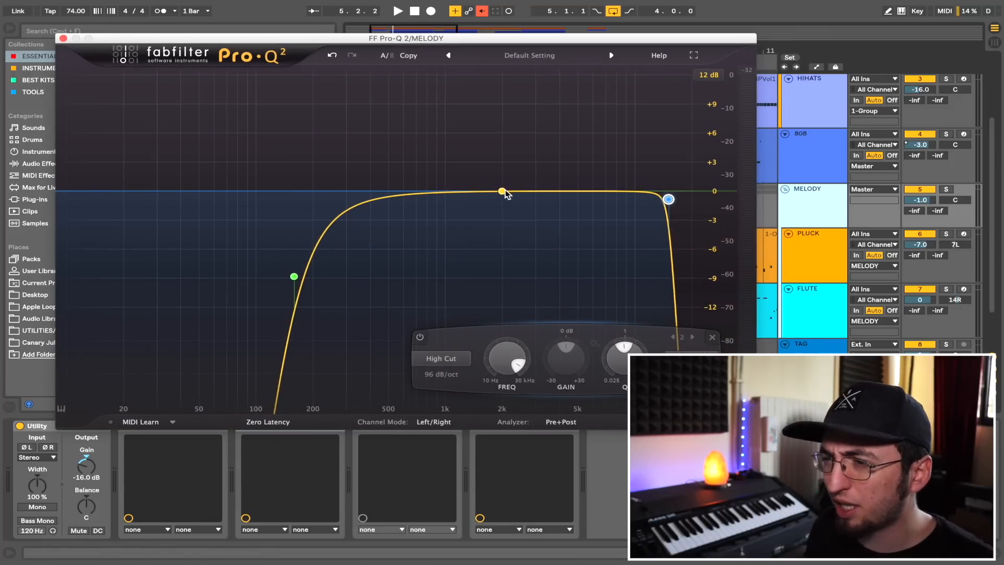
pyautogui.moveTo(505, 193); pyautogui.dragTo(530, 174)
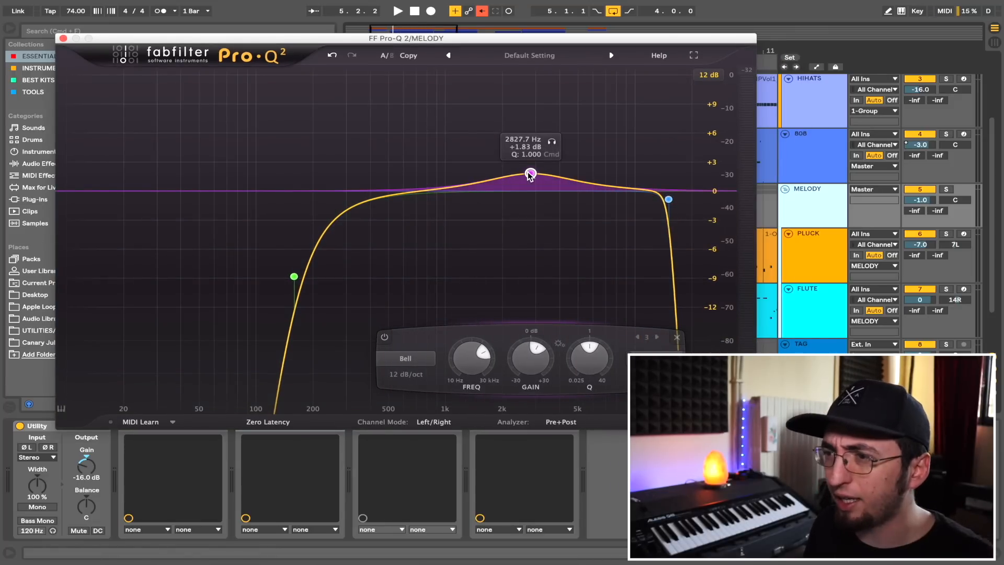
pyautogui.moveTo(529, 174); pyautogui.dragTo(568, 162)
# - Move the melody's bell band to about 4900 Hz at about +2.90 dB and adjust its Q during playback
pyautogui.press('space')
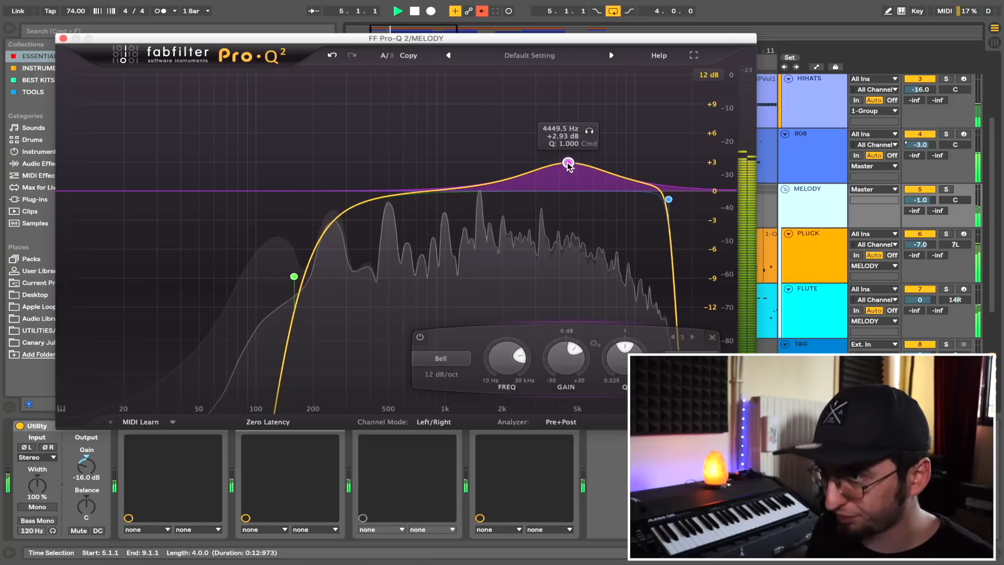
pyautogui.moveTo(616, 370); pyautogui.dragTo(624, 322)
pyautogui.moveTo(568, 162)
pyautogui.mouseDown()
pyautogui.moveTo(552, 166)
pyautogui.moveTo(575, 161)
pyautogui.mouseUp()
pyautogui.scroll(-10, 575, 161)
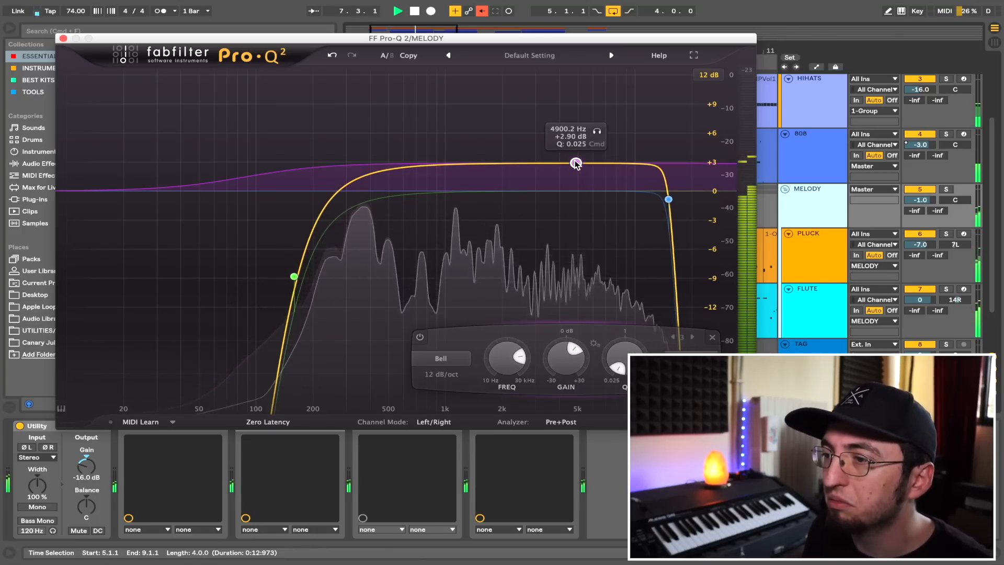
pyautogui.scroll(8, 575, 163)
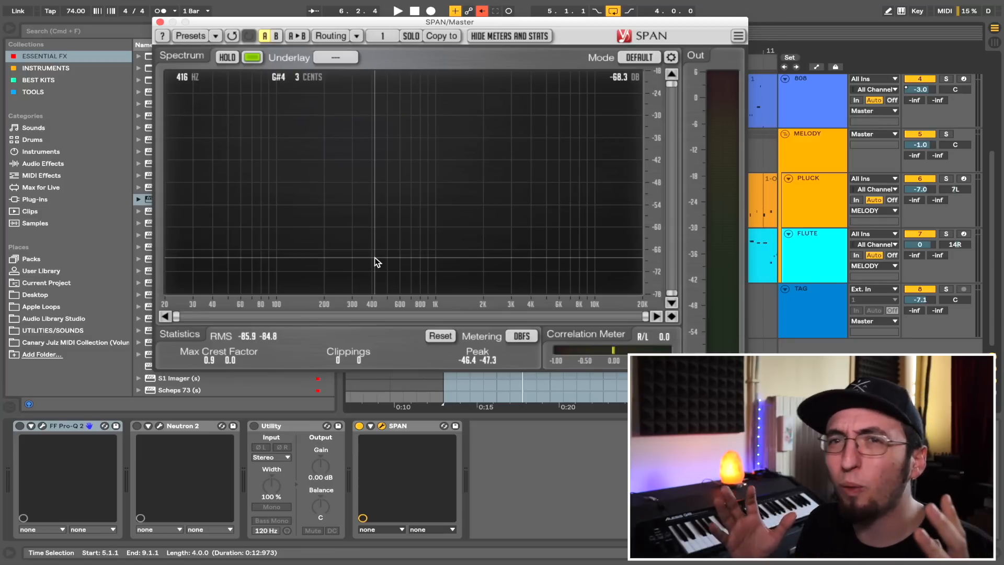
# - Enable the Utility on the master and check its effect in SPAN during playback
pyautogui.moveTo(387, 22); pyautogui.dragTo(494, 15)
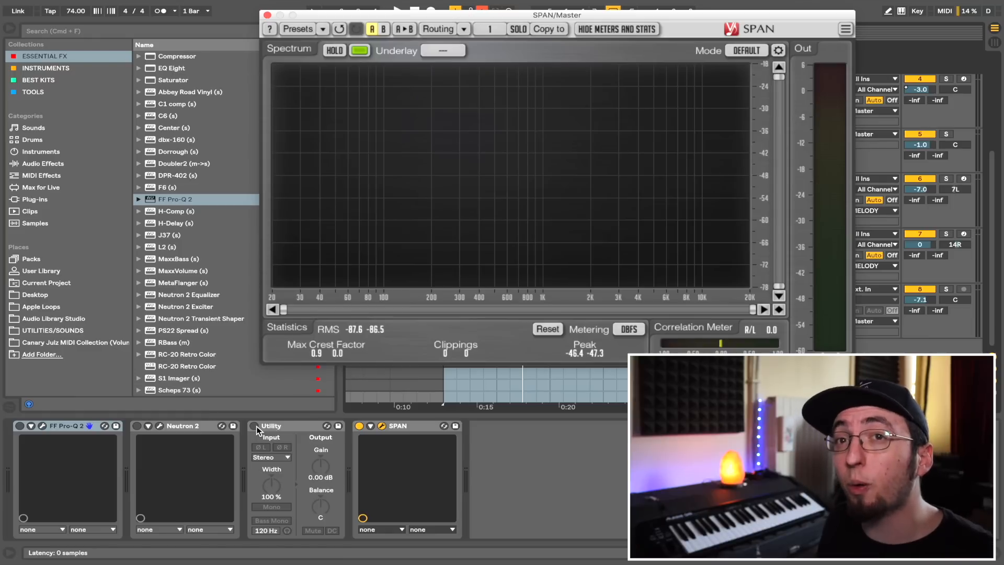
pyautogui.click(255, 426)
pyautogui.press('space')
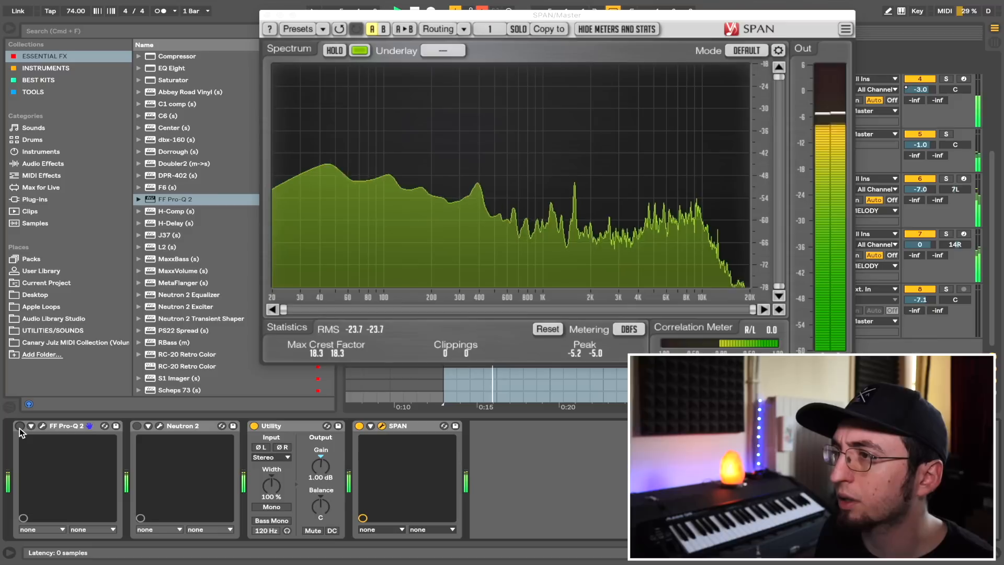
pyautogui.press('space')
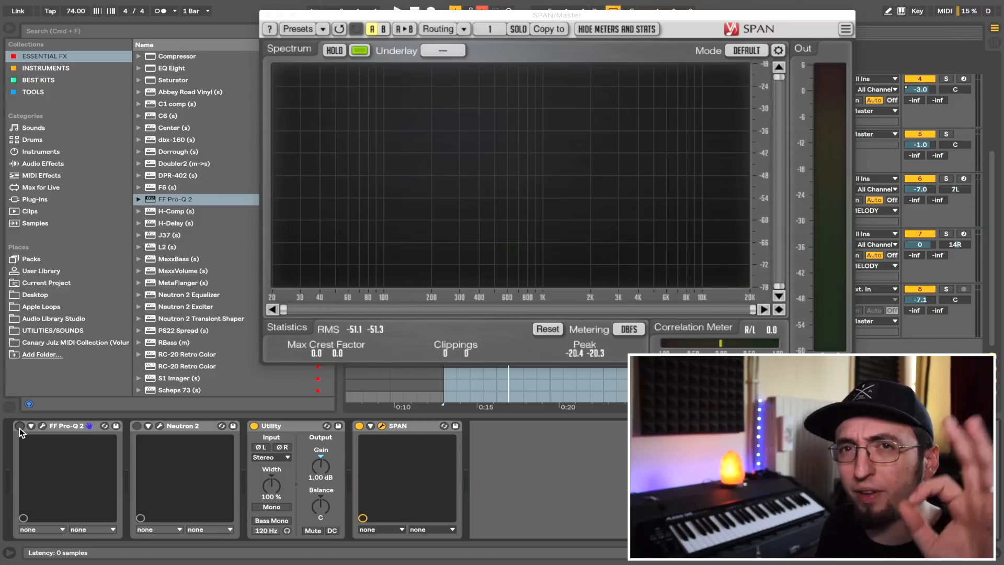
# - Enable the master's FF Pro-Q 2, change its high shelf to a 96 dB/oct High Cut and raise that band's frequency slightly
pyautogui.click(20, 427)
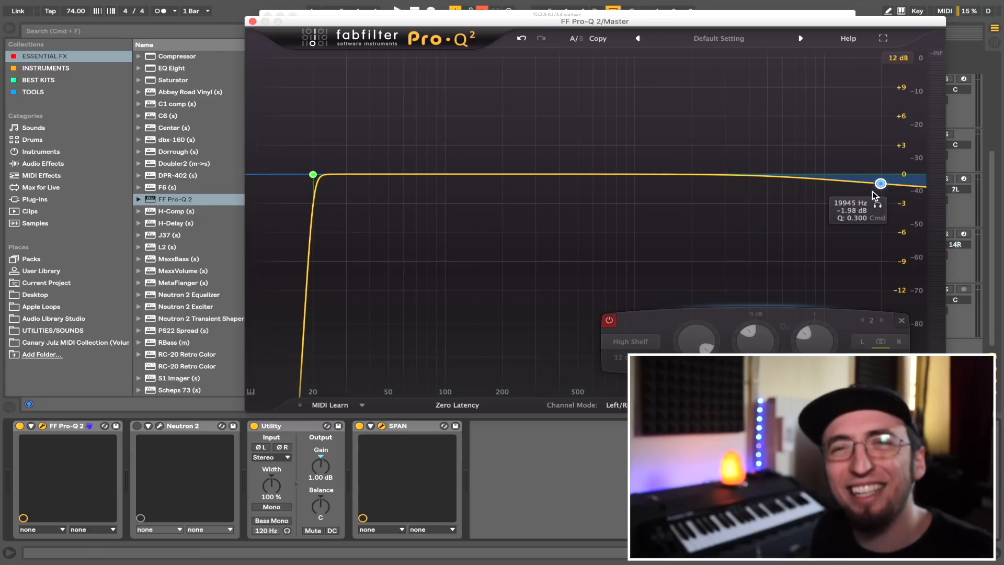
pyautogui.click(618, 358)
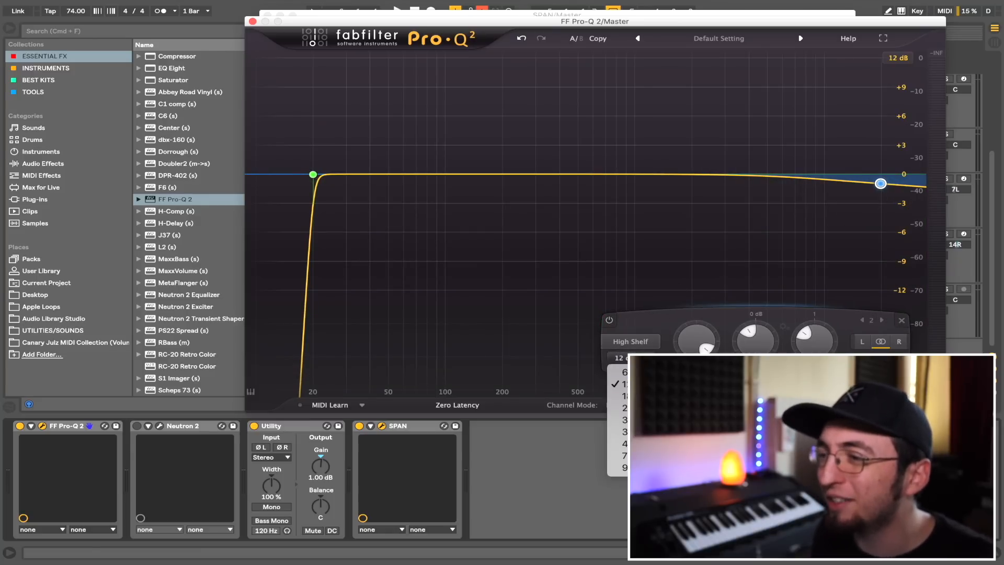
pyautogui.click(635, 343)
pyautogui.click(633, 343)
pyautogui.click(620, 406)
pyautogui.click(618, 358)
pyautogui.click(620, 467)
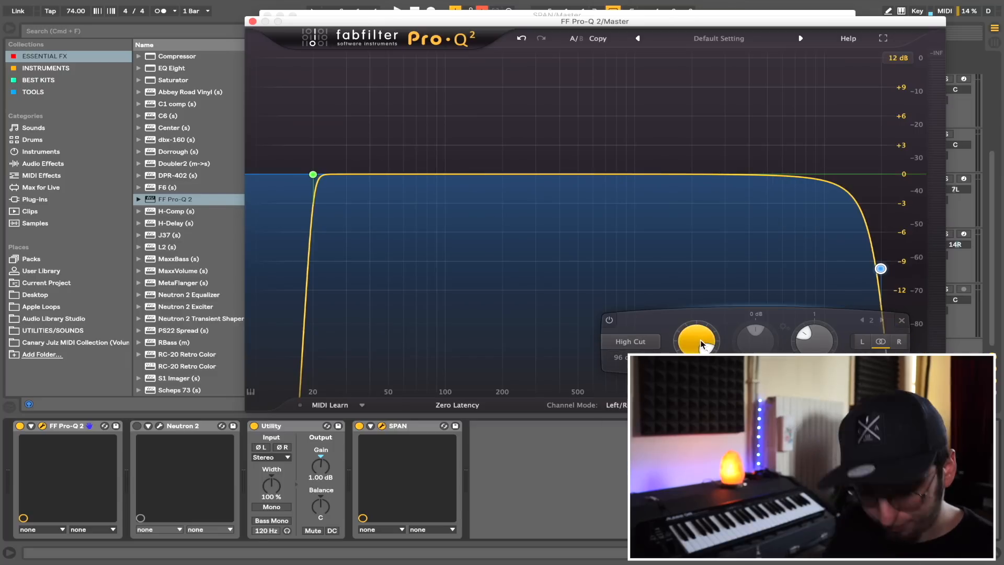
pyautogui.moveTo(881, 268); pyautogui.dragTo(891, 269)
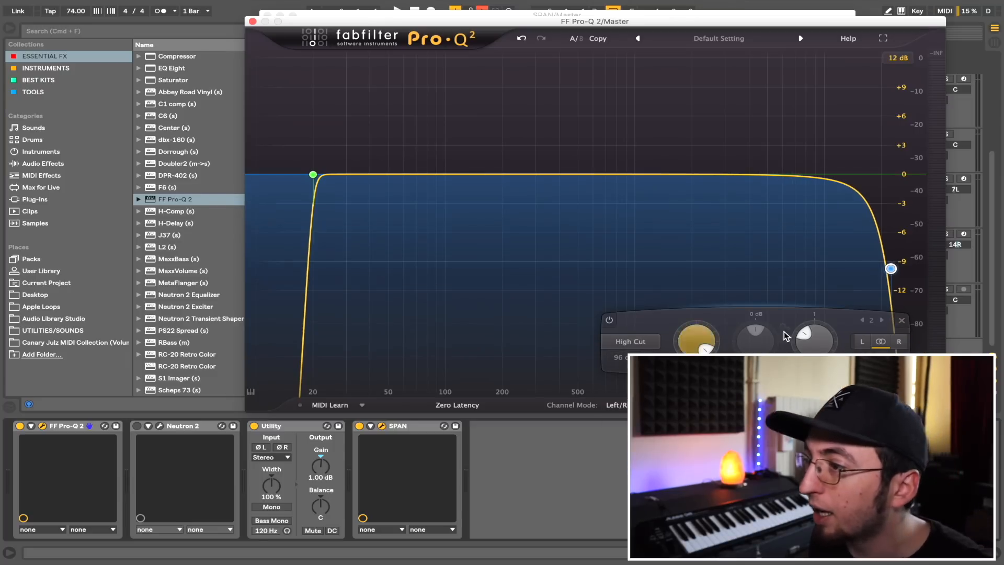
# - Compare the master with its EQ bypassed and enabled during playback, then close the EQ and check the spectrum in SPAN
pyautogui.click(20, 426)
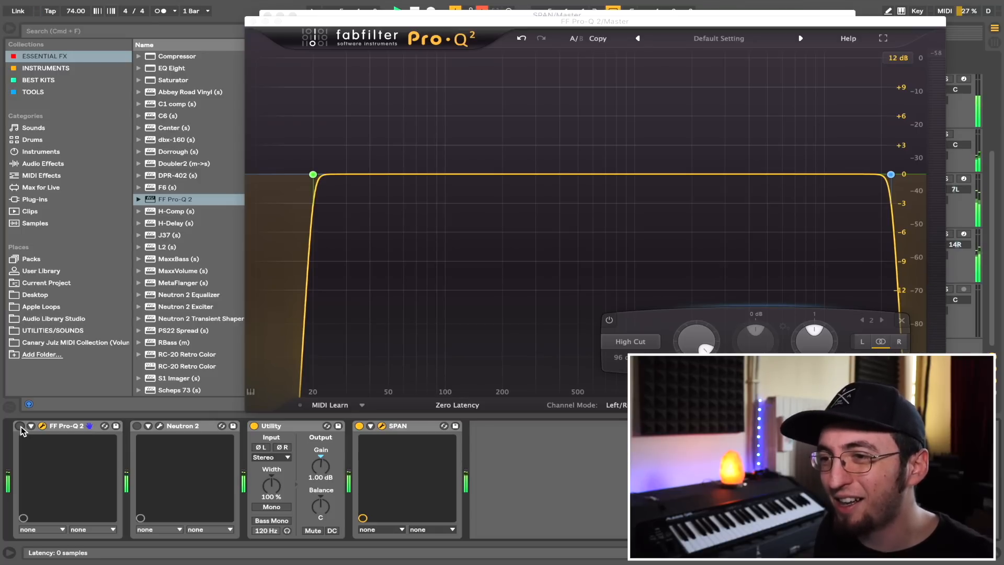
pyautogui.click(20, 426)
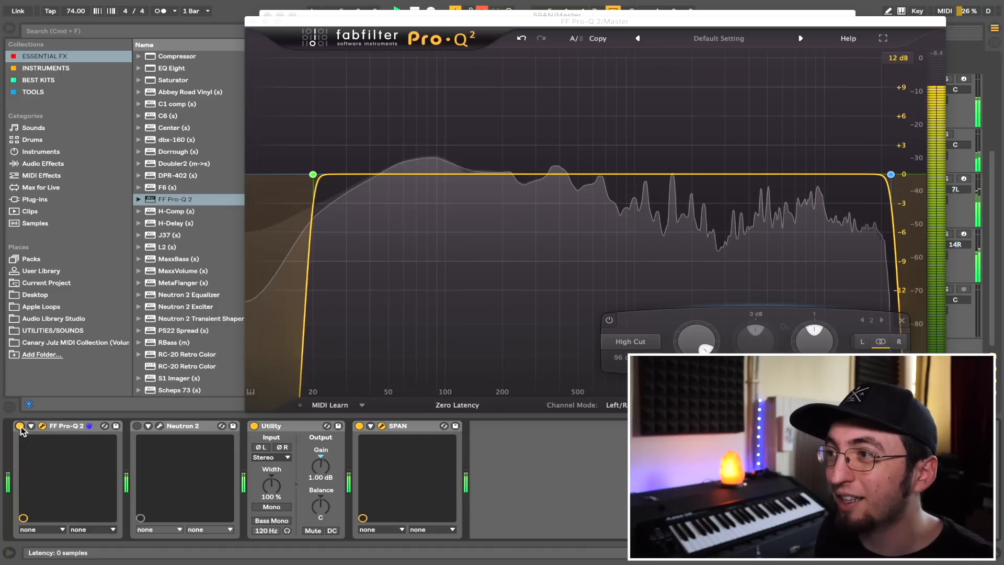
pyautogui.press('space')
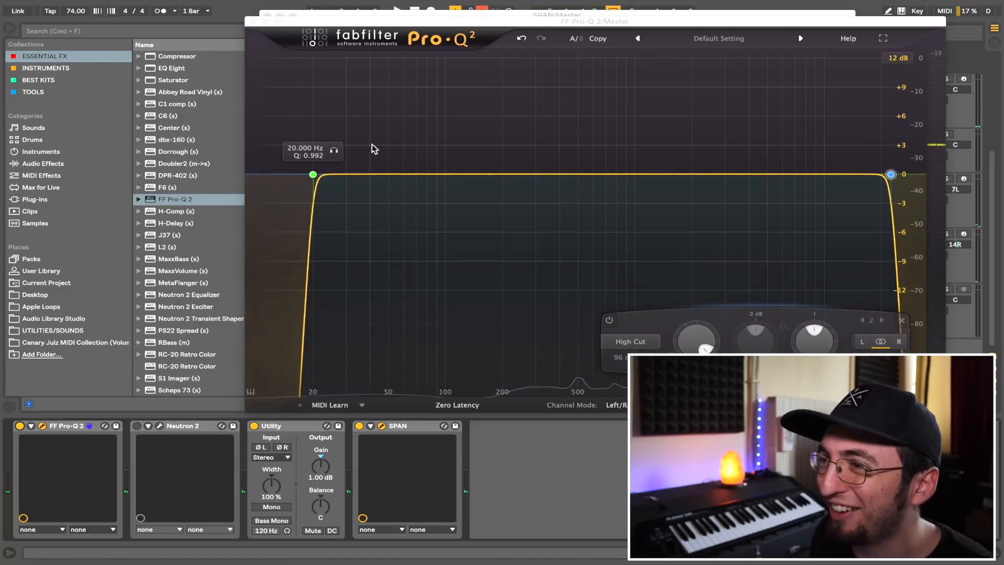
pyautogui.moveTo(541, 26); pyautogui.dragTo(483, 79)
pyautogui.press('space')
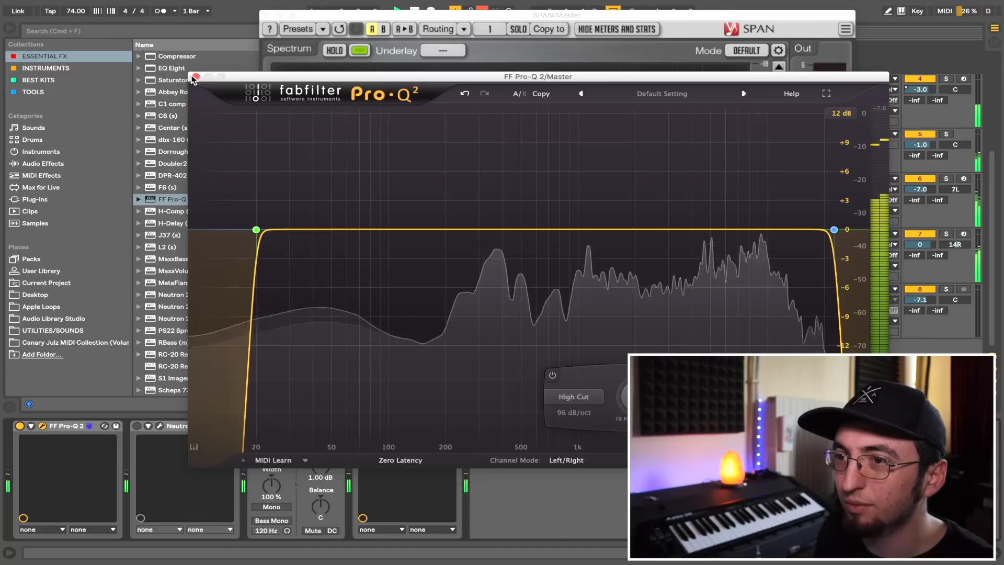
pyautogui.click(194, 78)
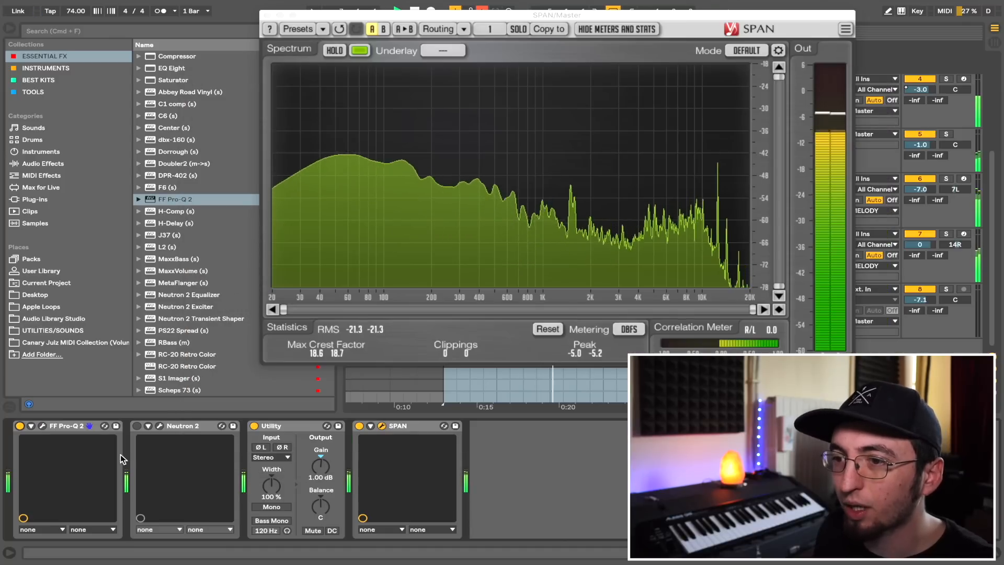
pyautogui.press('space')
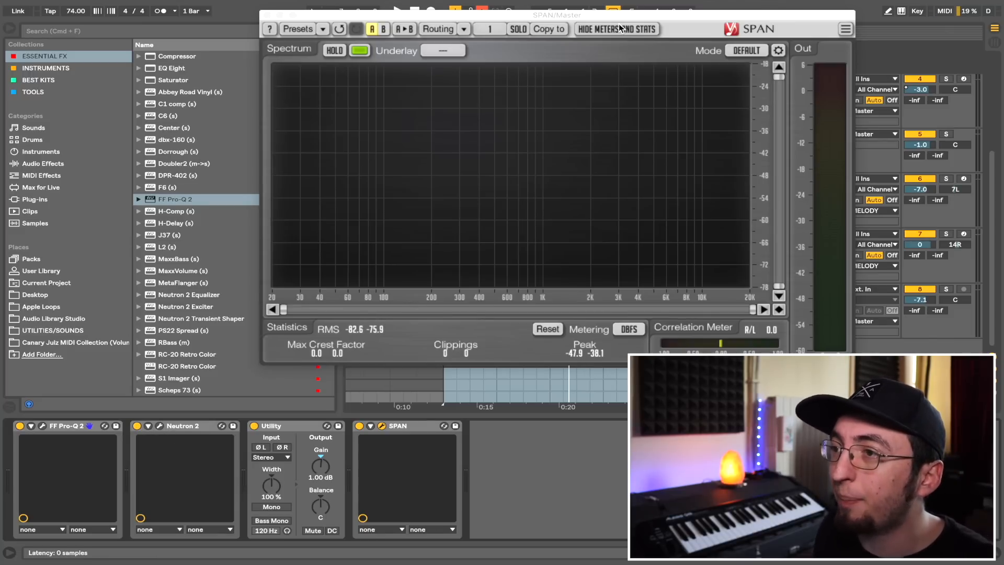
# - Expand the Mix Bus presets in the master's Neutron 2 and audition Basic Mix Bus during playback
pyautogui.scroll(-5, 131, 176)
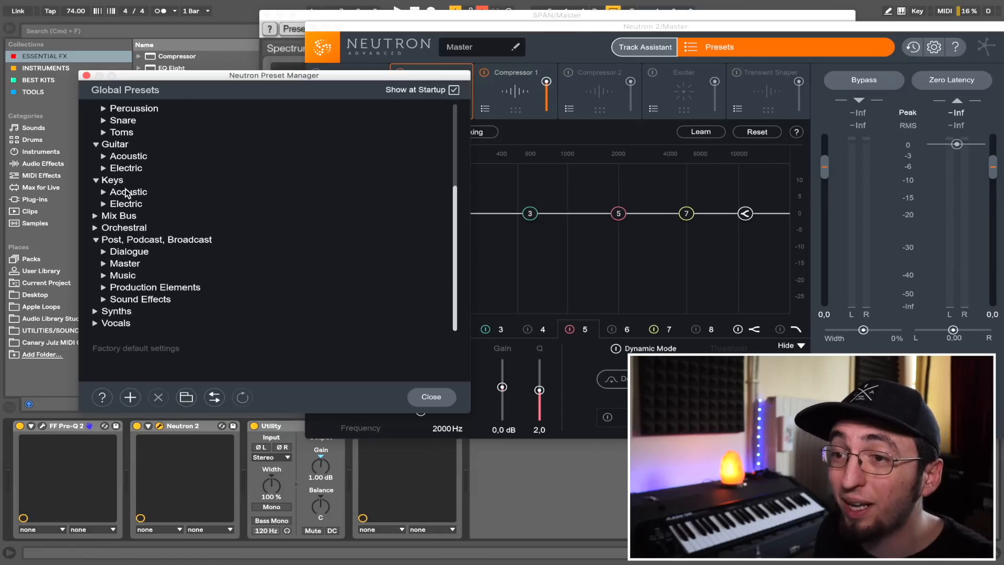
pyautogui.click(94, 216)
pyautogui.scroll(-3, 121, 225)
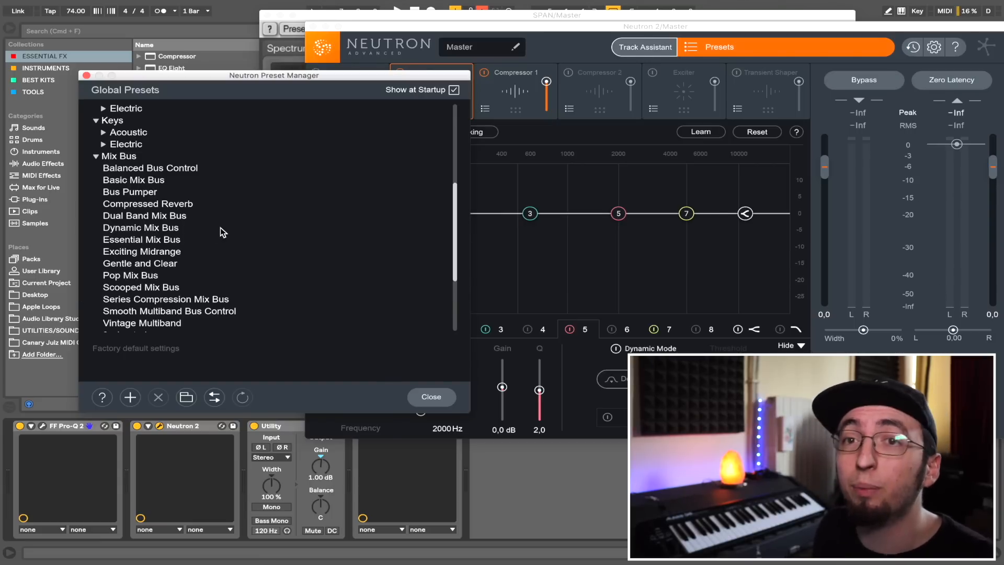
pyautogui.press('space')
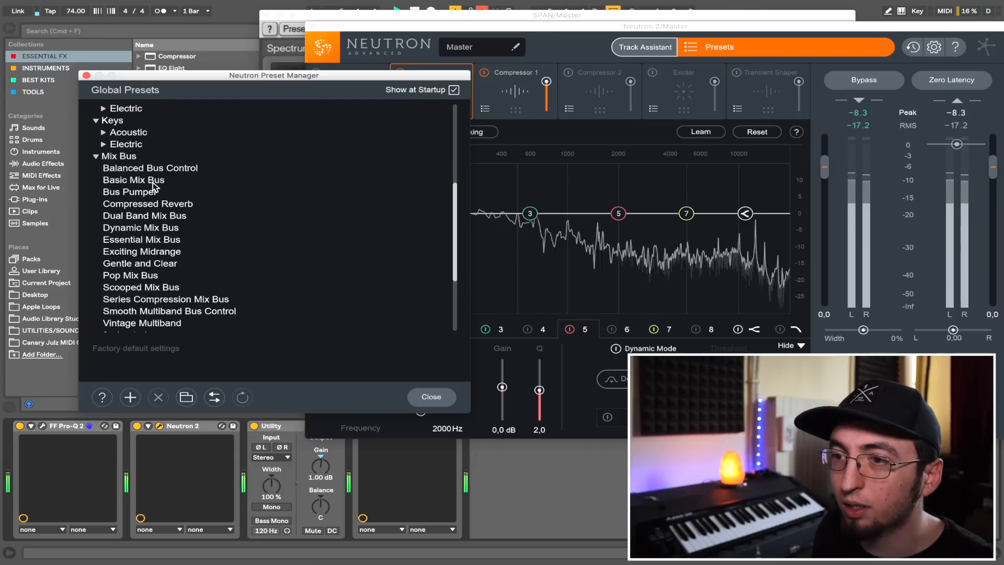
pyautogui.click(153, 179)
pyautogui.moveTo(259, 77); pyautogui.dragTo(269, 67)
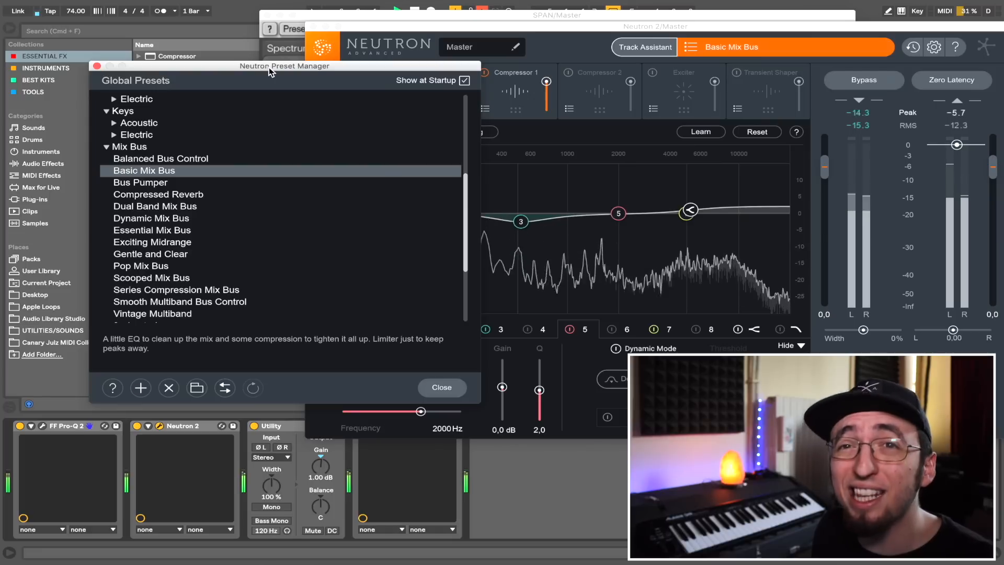
pyautogui.press('space')
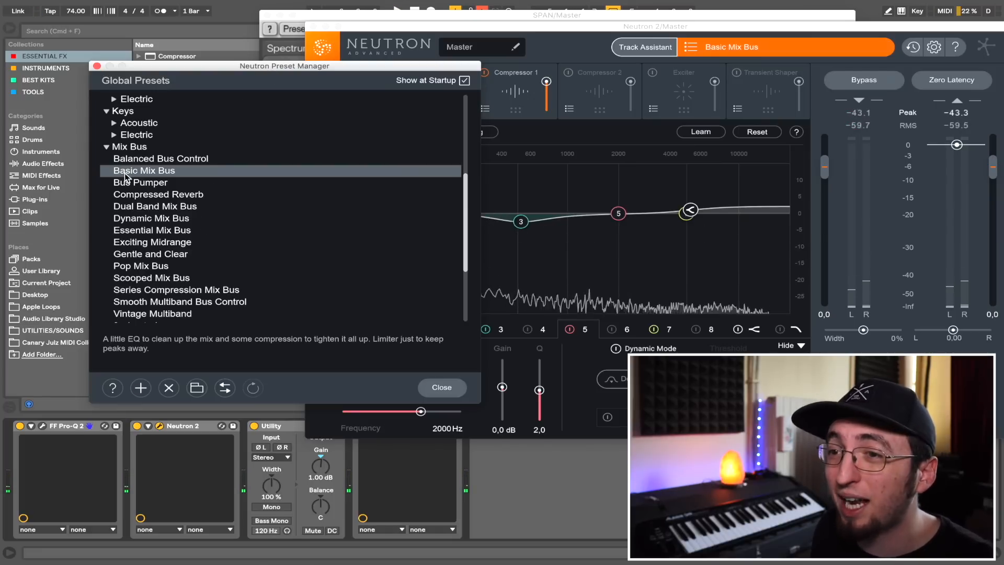
# - Load Neutron 2's Gentle and Clear preset, audition it on the loop, and close the preset manager
pyautogui.click(159, 232)
pyautogui.click(151, 254)
pyautogui.press('space')
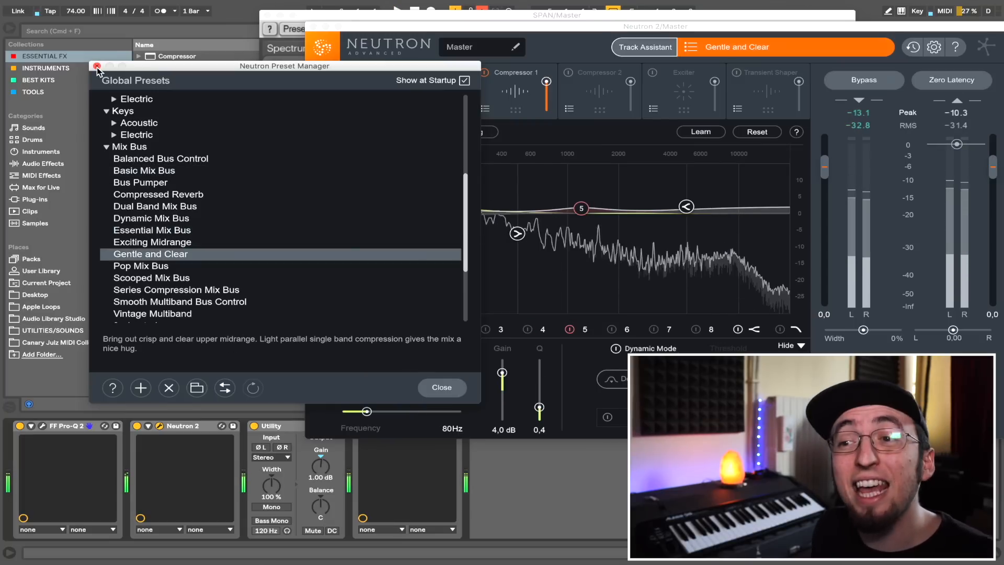
pyautogui.press('space')
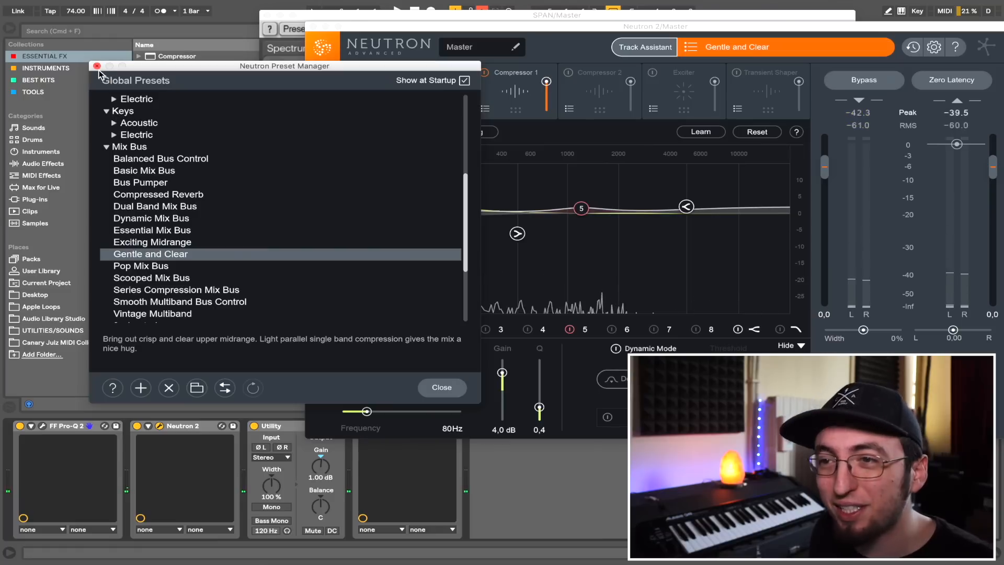
pyautogui.click(97, 66)
# - Examine the preset's Equalizer and Compressor 1 settings in Neutron 2, listening to the compression during playback
pyautogui.moveTo(496, 27); pyautogui.dragTo(442, 32)
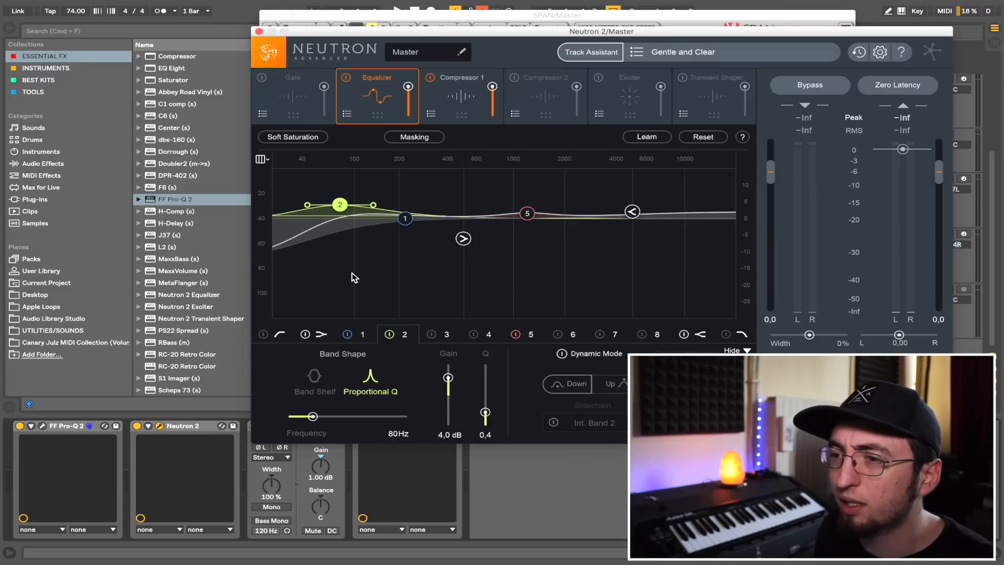
pyautogui.click(462, 104)
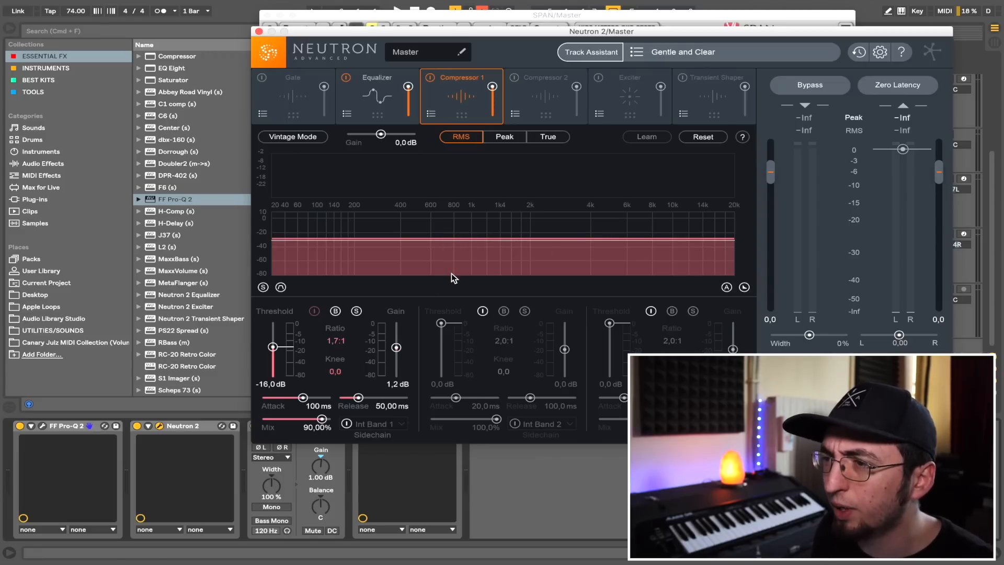
pyautogui.press('space')
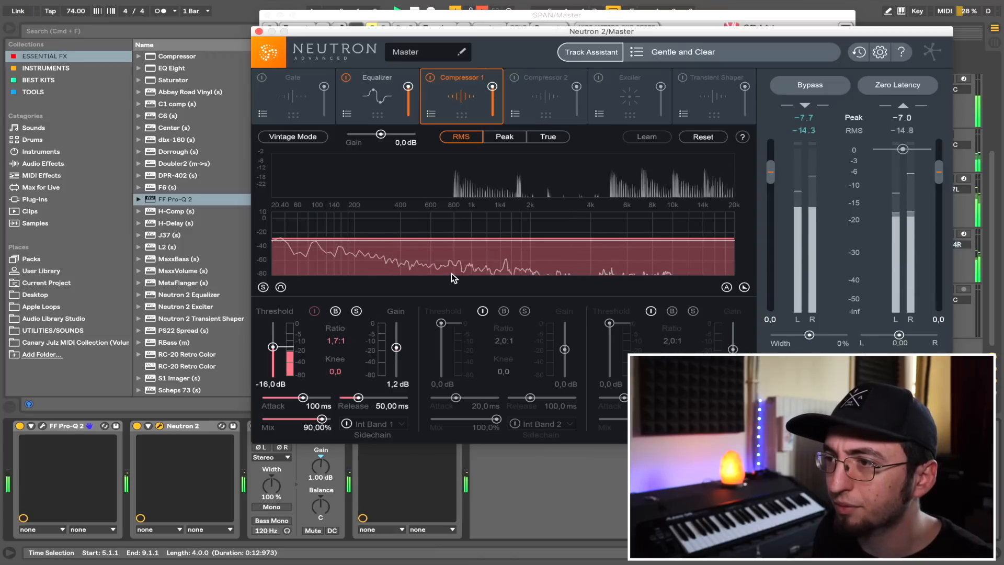
pyautogui.press('space')
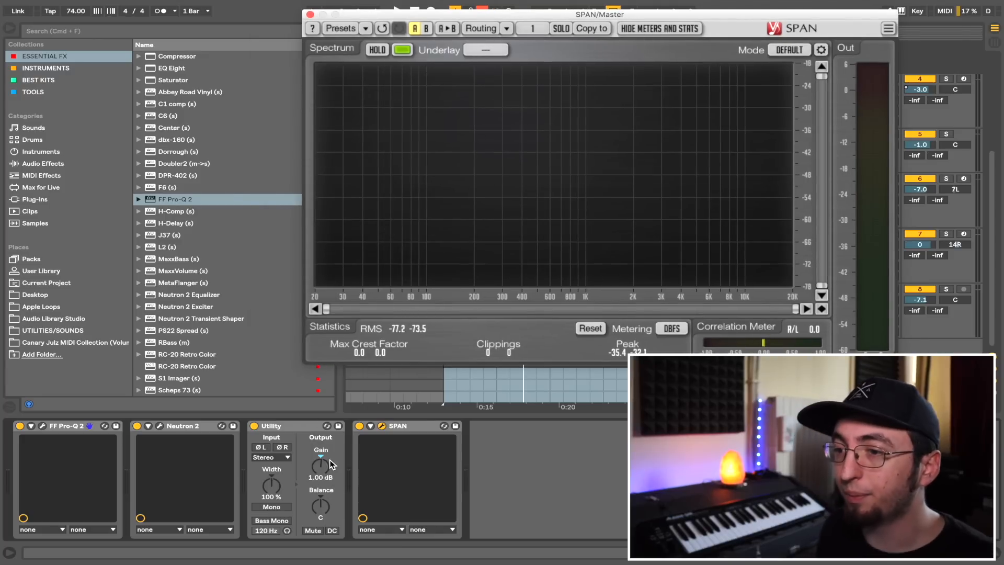
# - Check the master's output level and spectrum in SPAN during playback, with the Utility's gain selected
pyautogui.press('space')
pyautogui.click(321, 462)
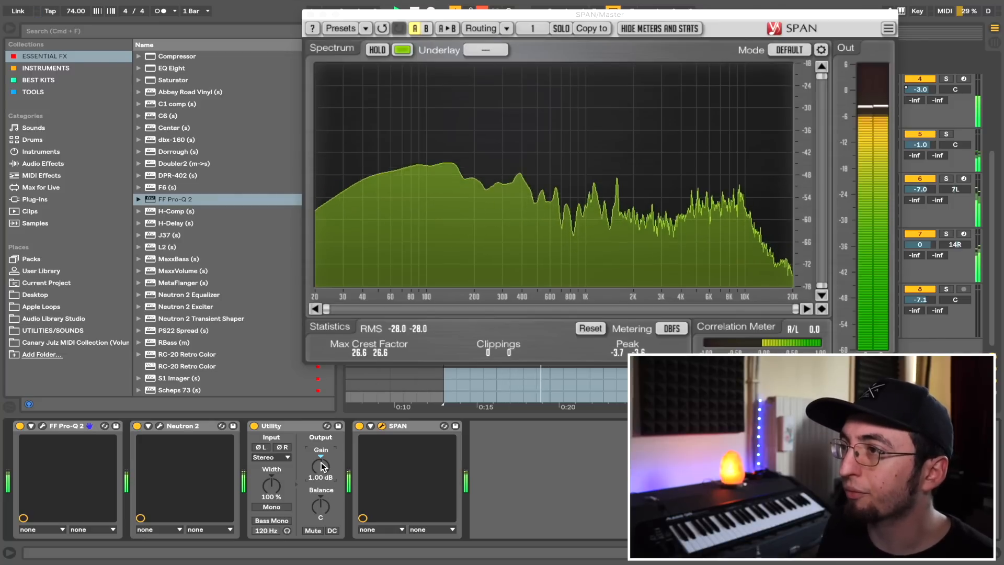
pyautogui.press('space')
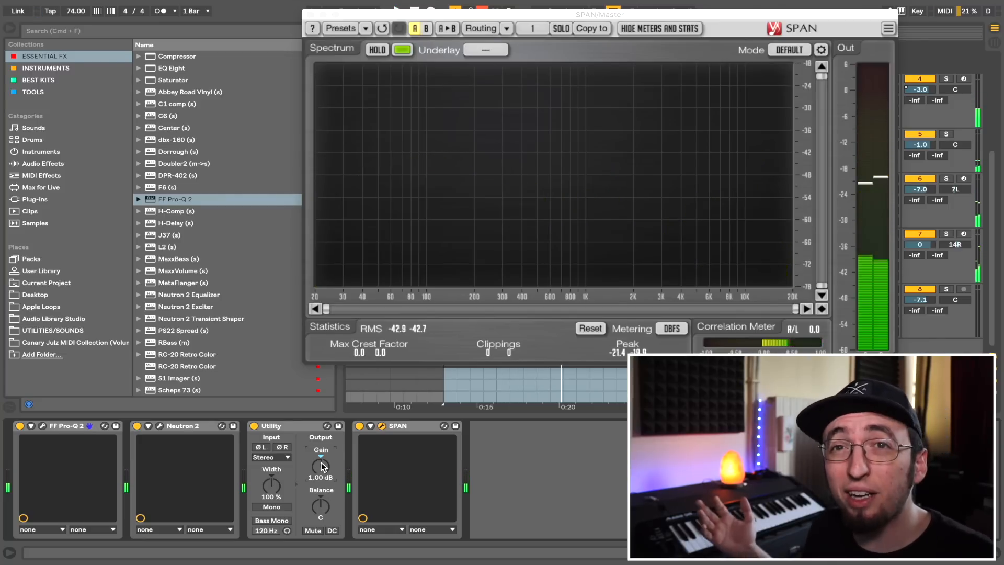